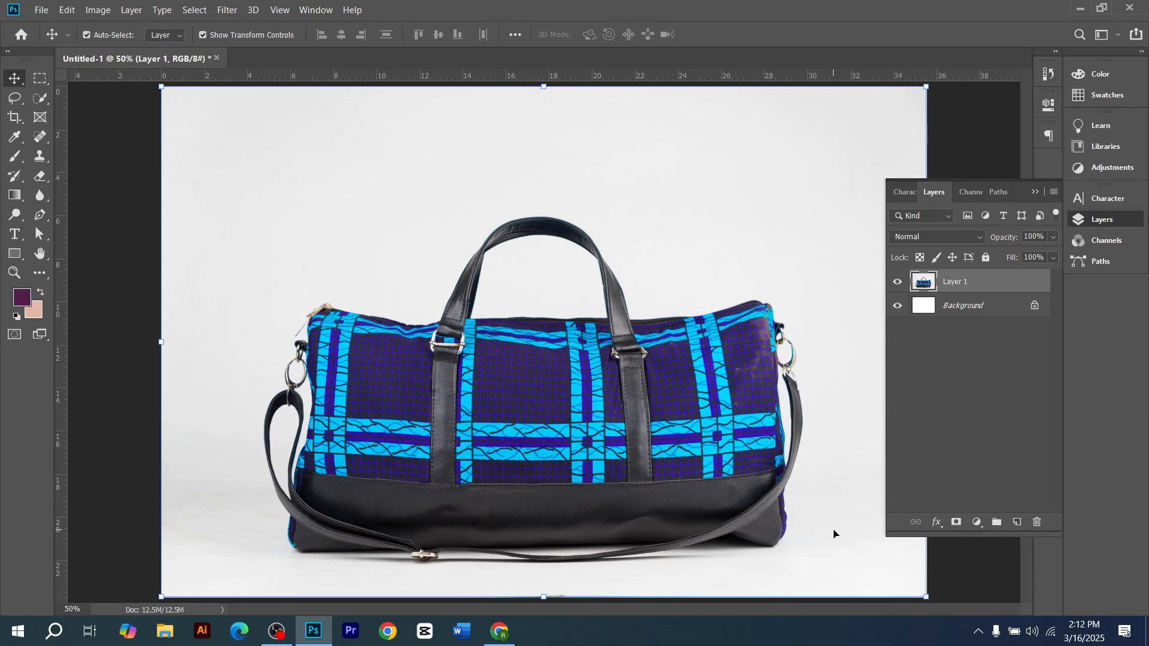
- Examine the duffel bag's outline, handles, shoulder strap and metal rings up close and as a whole
key(ctrl+plus)
scroll(537, 370, down, 2)
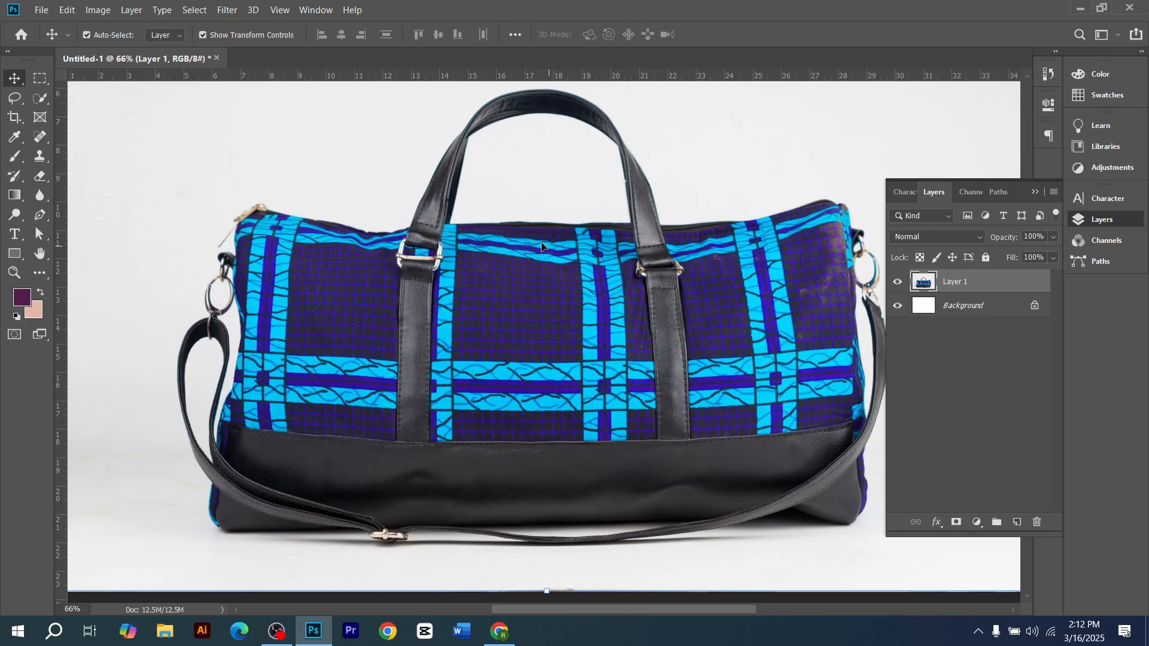
scroll(541, 242, down, 2)
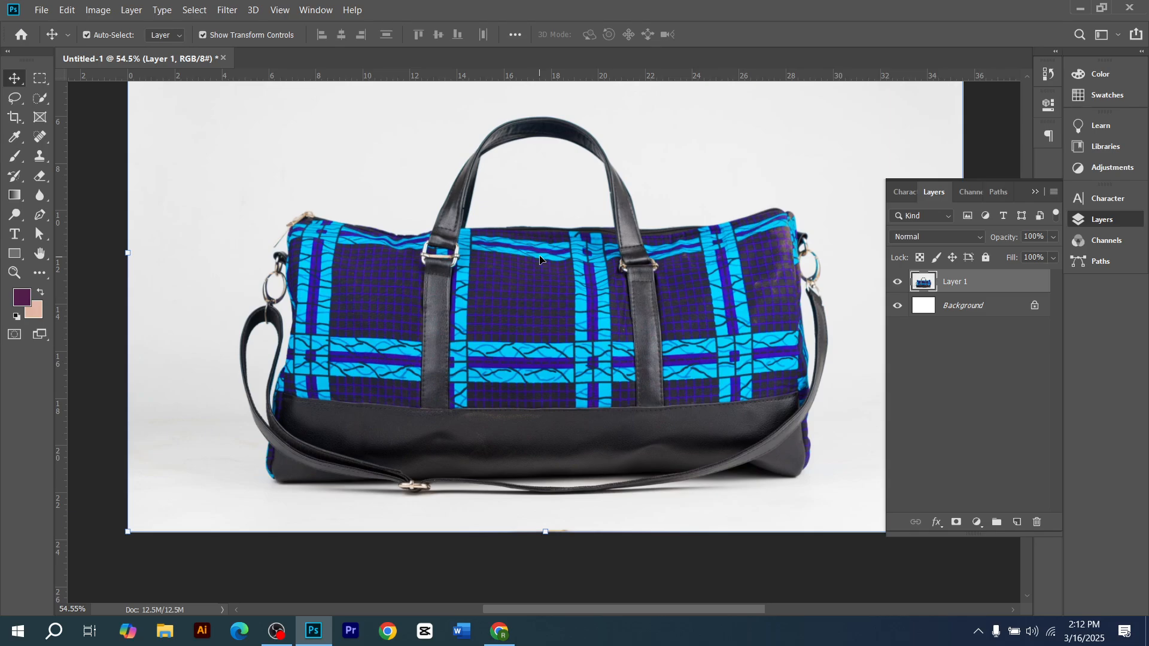
scroll(290, 286, up, 2)
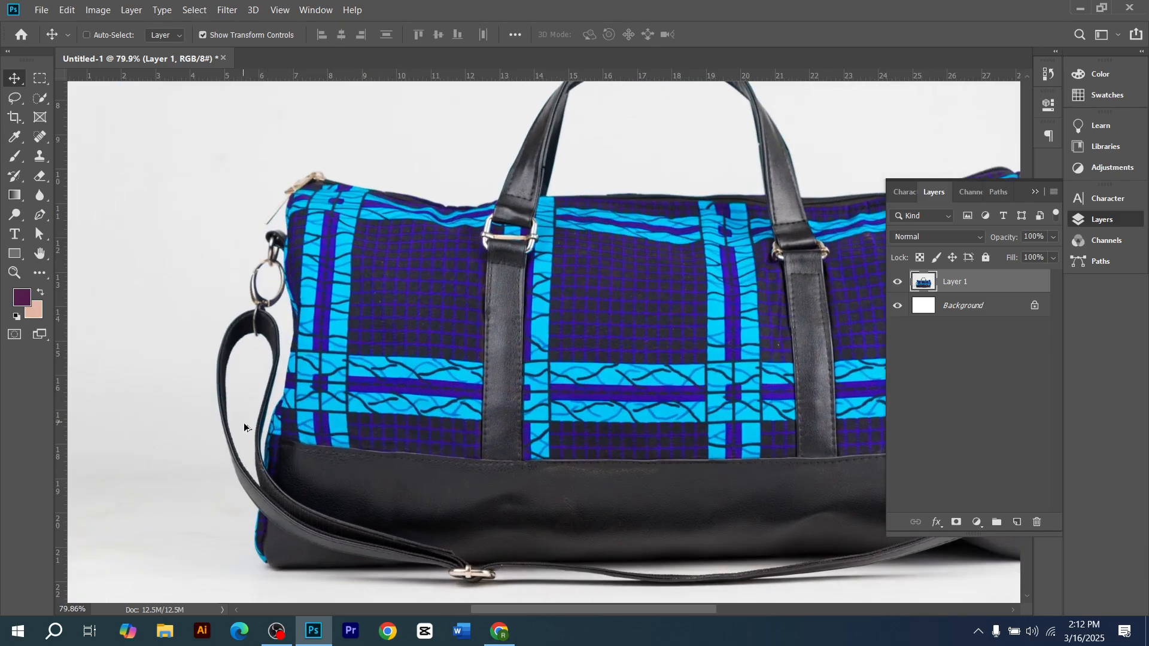
scroll(318, 359, up, 2)
scroll(282, 314, down, 1)
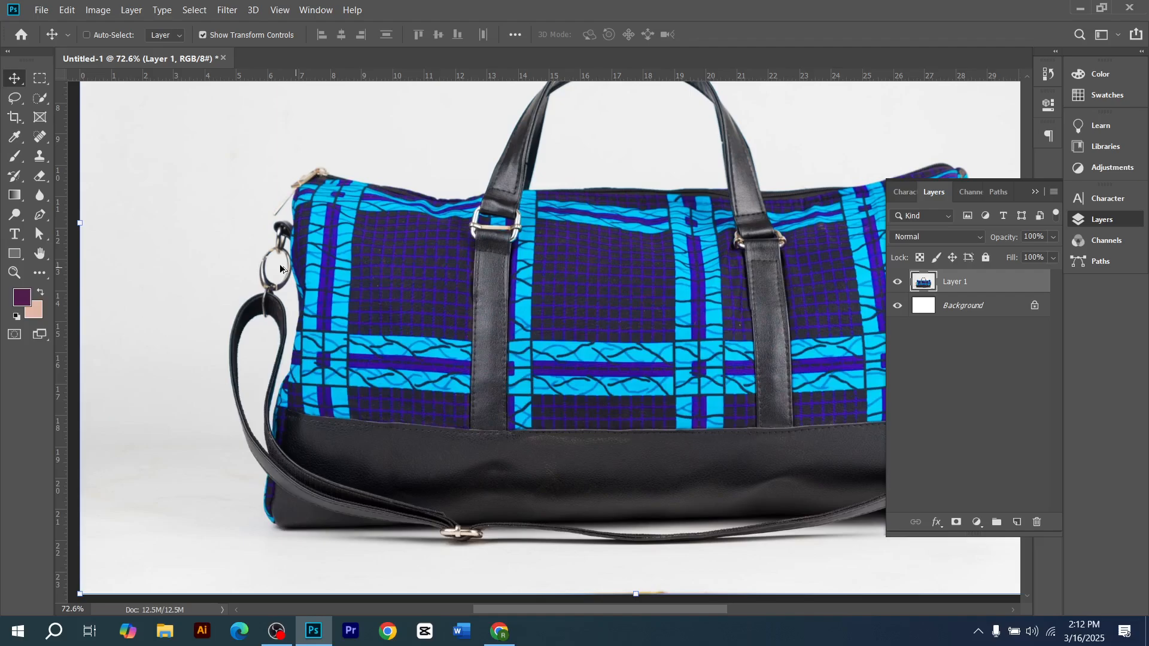
scroll(282, 285, up, 1)
scroll(282, 285, up, 4)
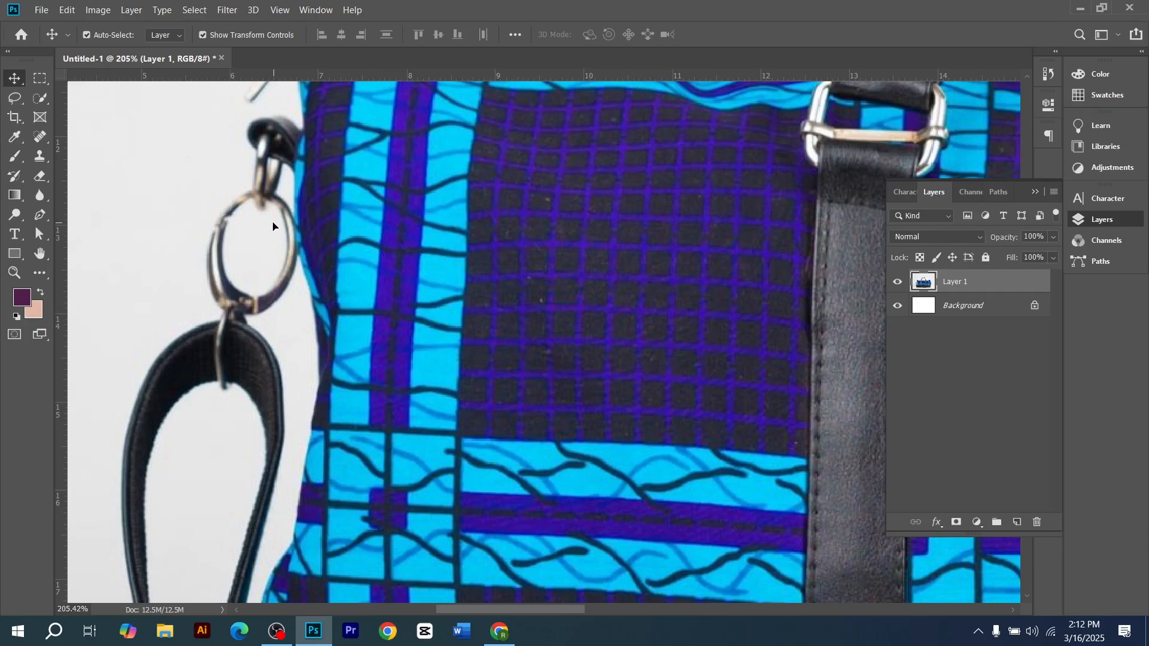
scroll(272, 226, down, 3)
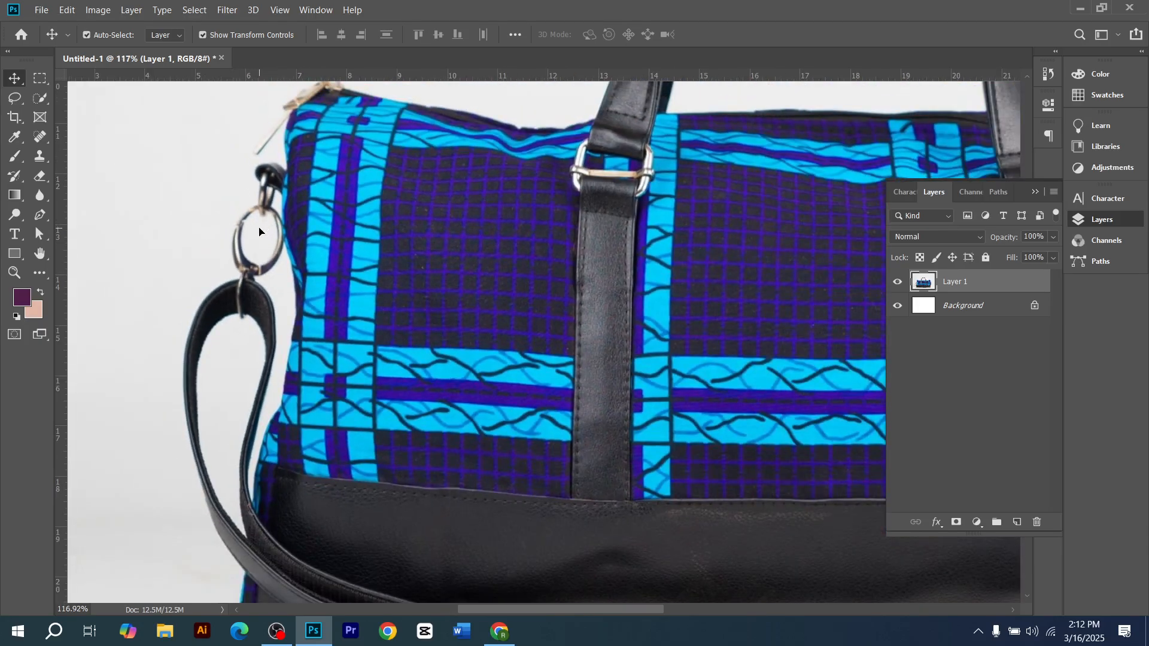
scroll(243, 340, down, 4)
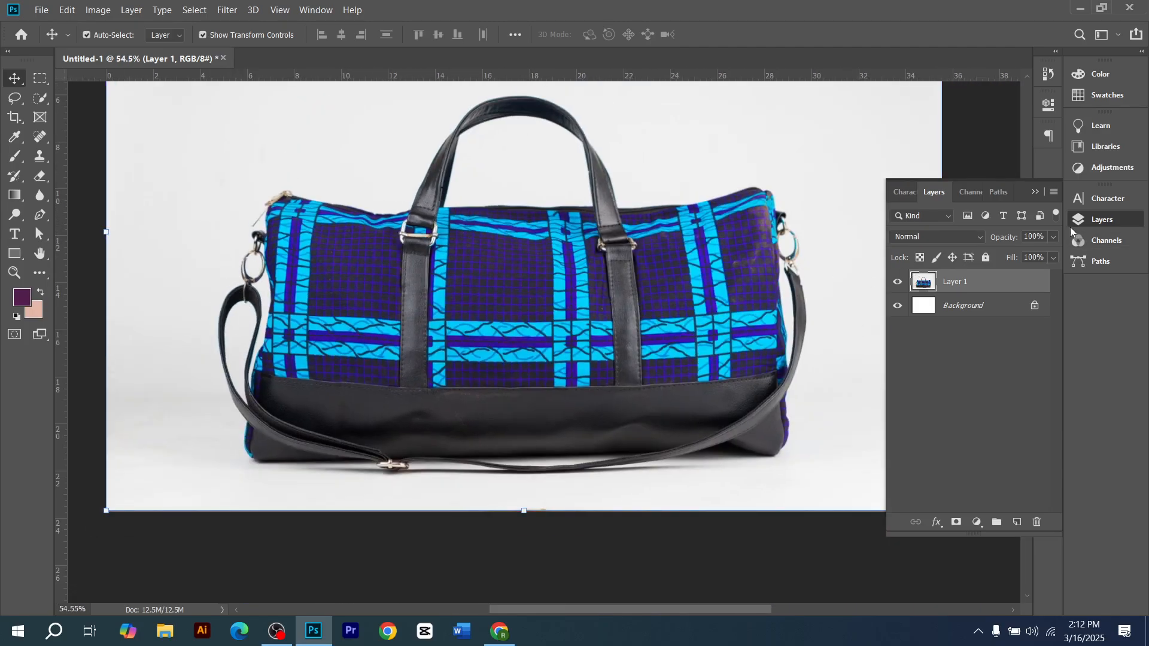
scroll(658, 353, up, 2)
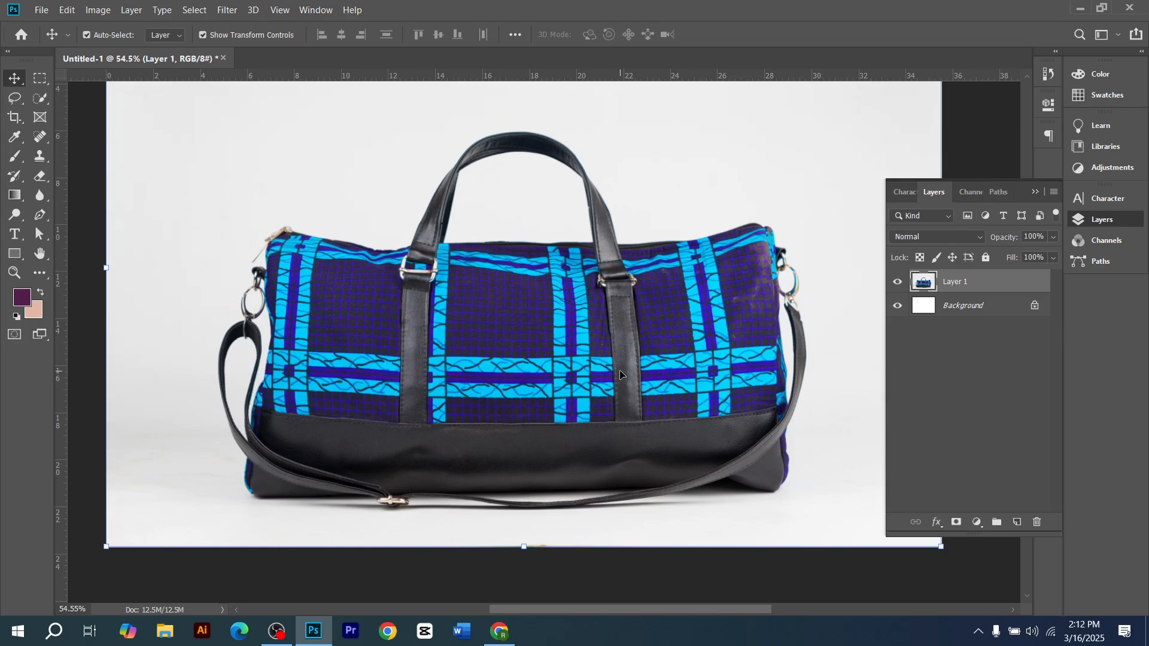
- Activate the Pen tool and add a new empty path for the bag's cut-out
click(997, 192)
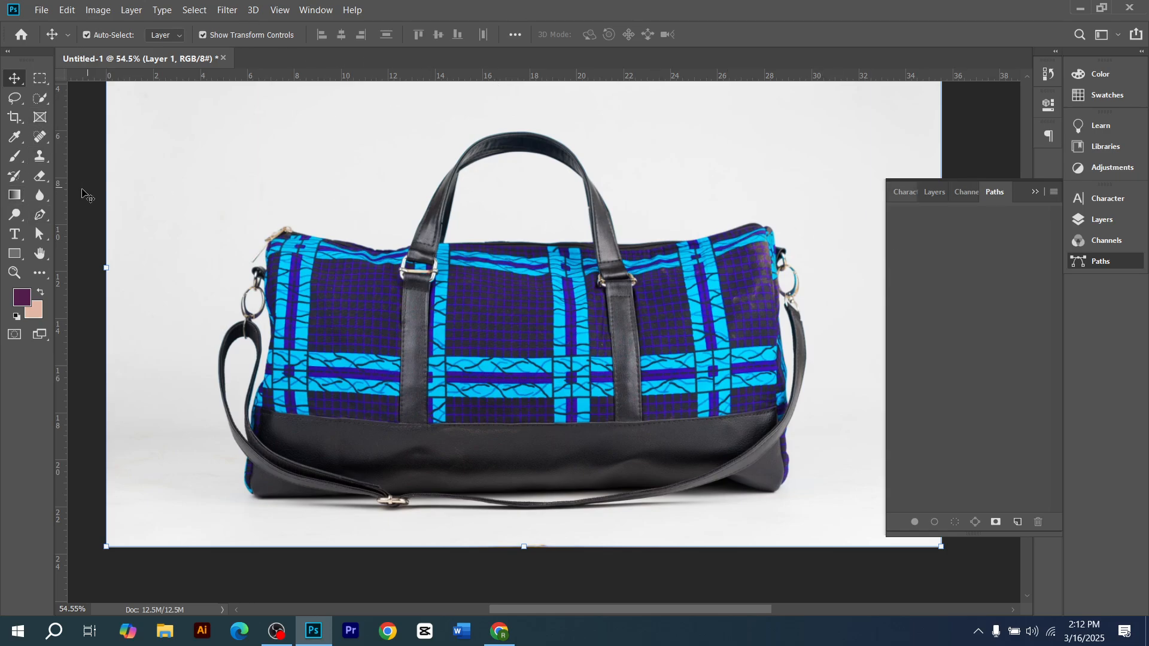
click(41, 215)
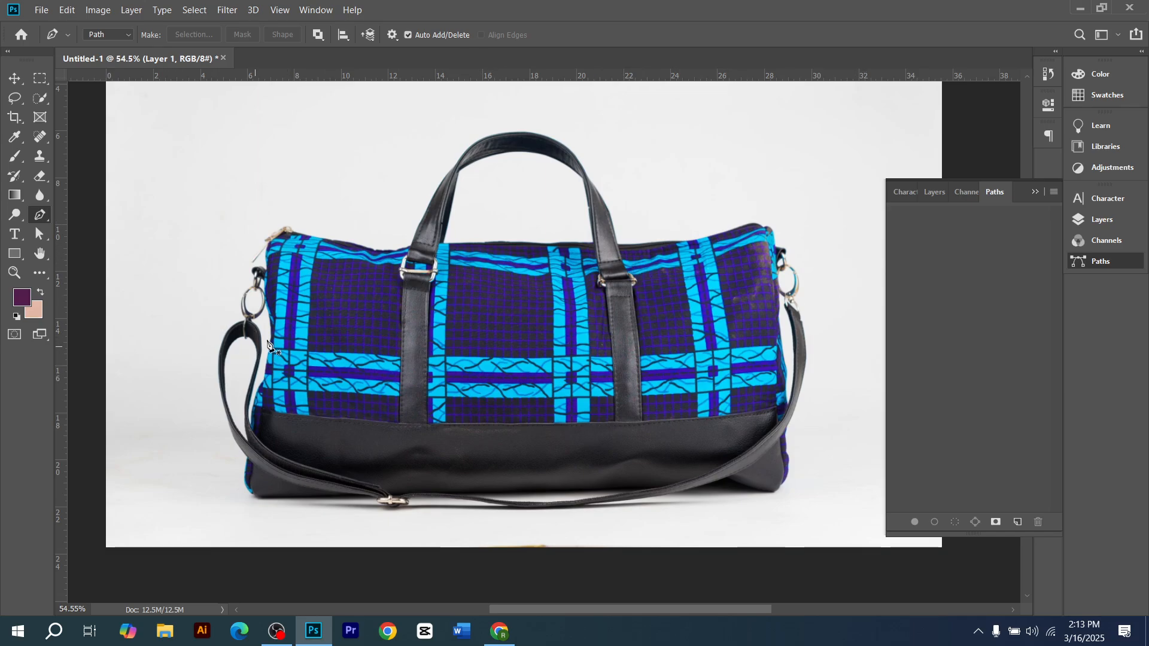
scroll(252, 299, up, 8)
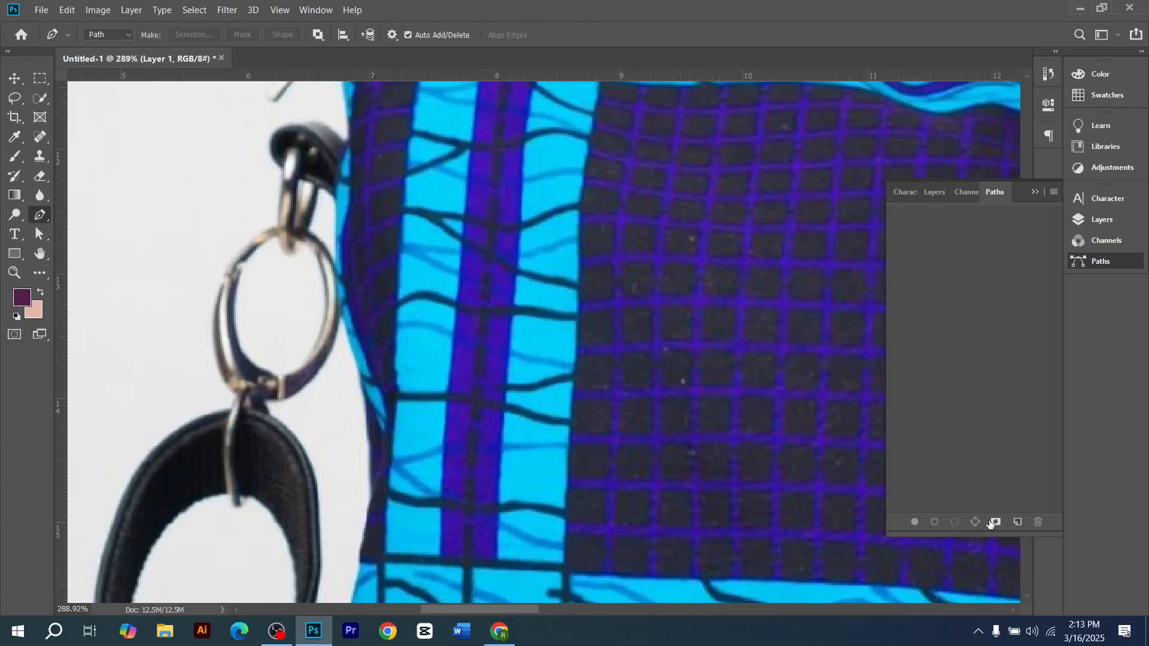
click(1017, 522)
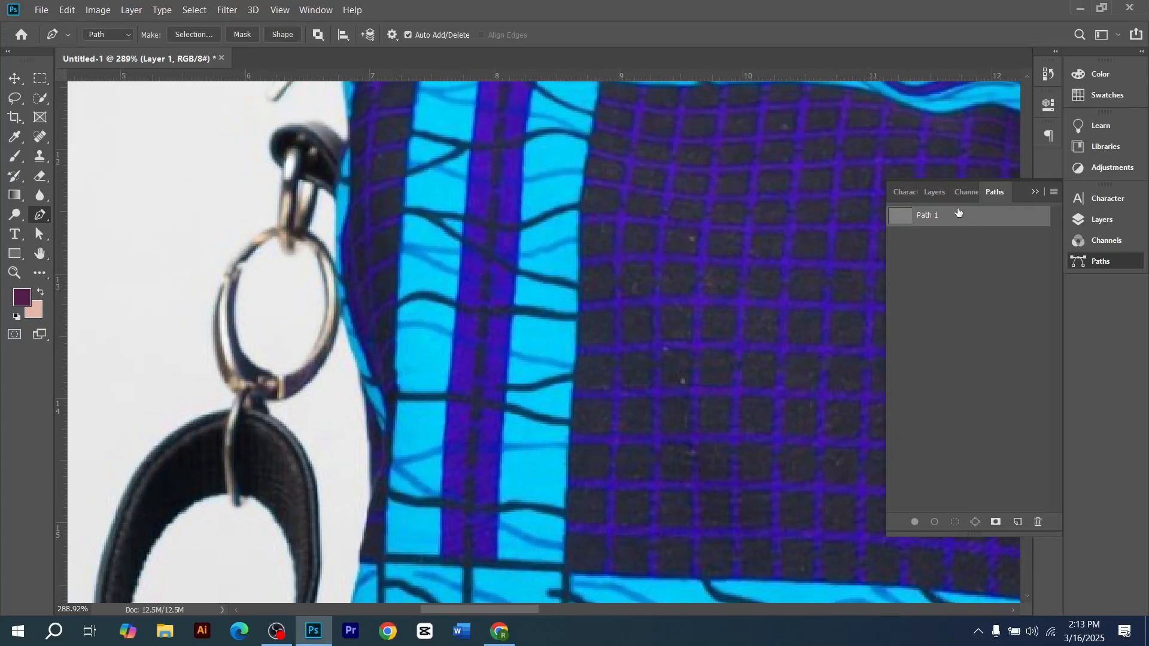
- Trace a closed curved path around the inner opening of the metal ring at the bag's left end, following the clip tip
scroll(175, 328, up, 4)
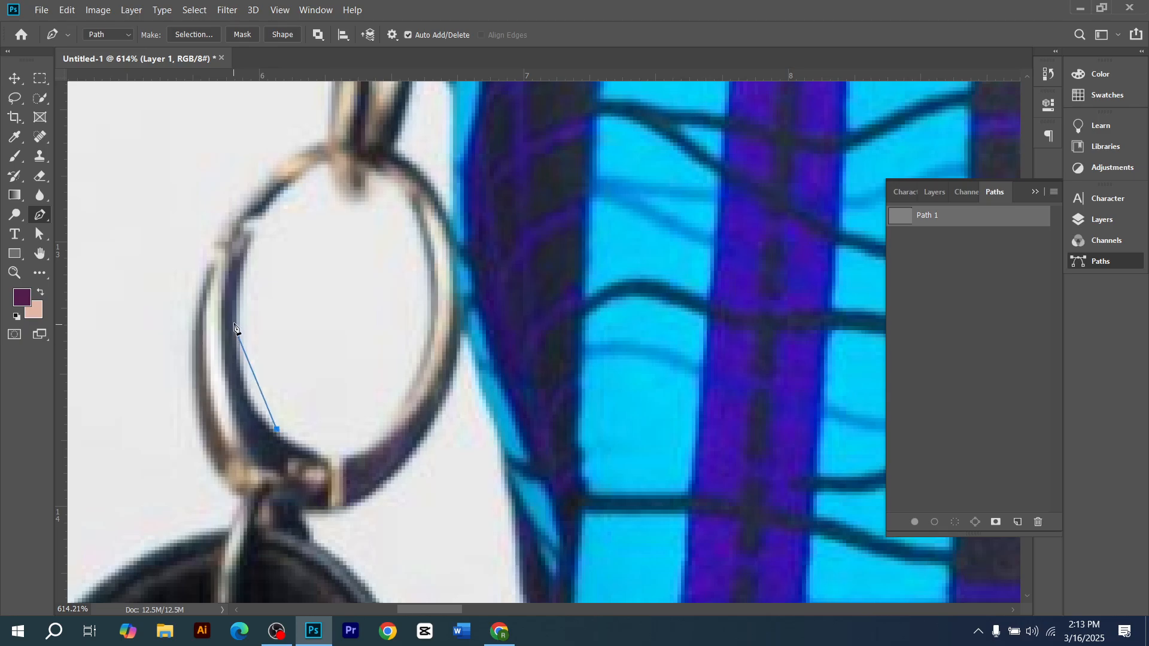
drag(237, 319, 241, 236)
drag(285, 190, 314, 165)
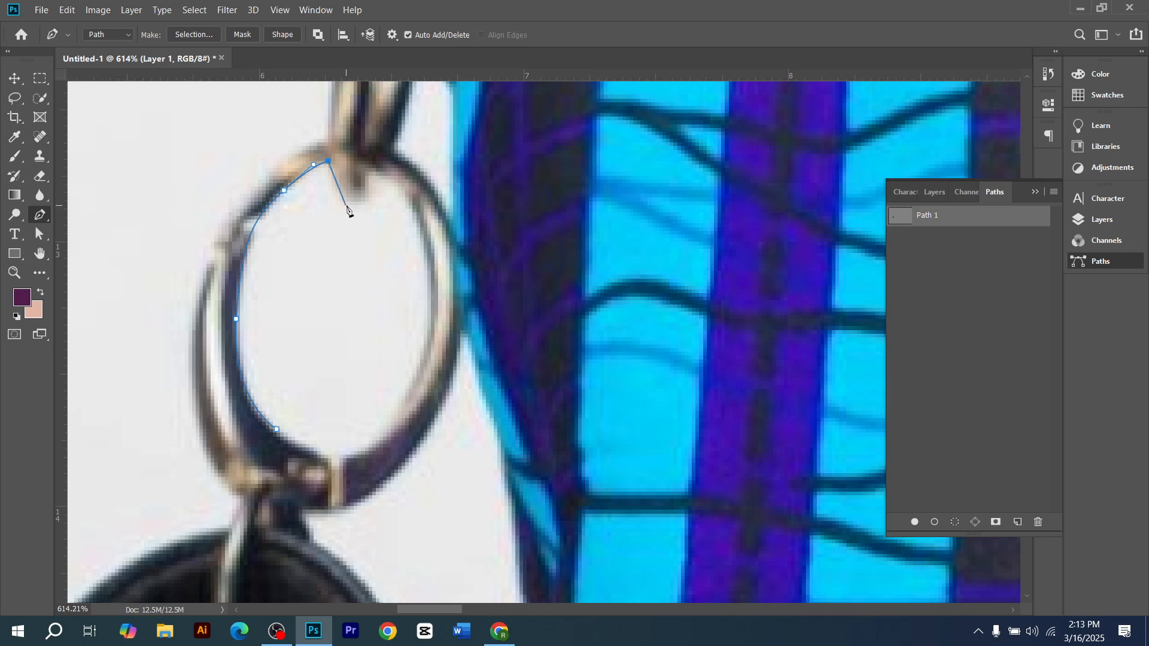
drag(346, 205, 418, 256)
click(369, 175)
scroll(430, 293, down, 1)
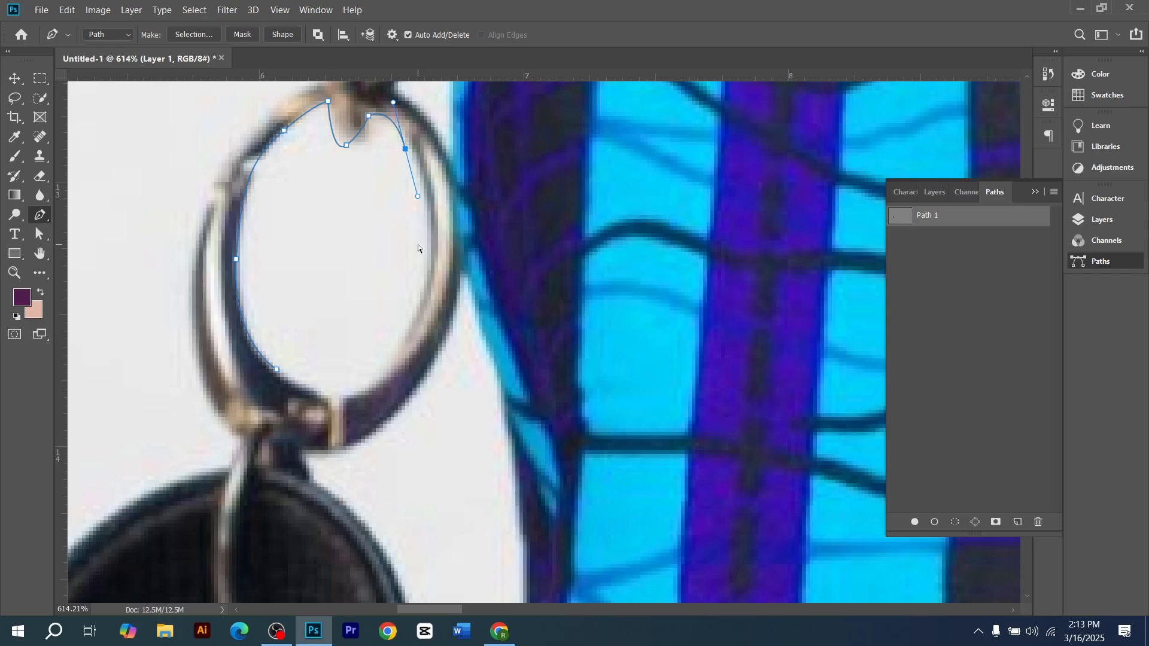
key(ctrl+z)
scroll(419, 224, down, 1)
drag(425, 223, 426, 293)
drag(377, 351, 309, 349)
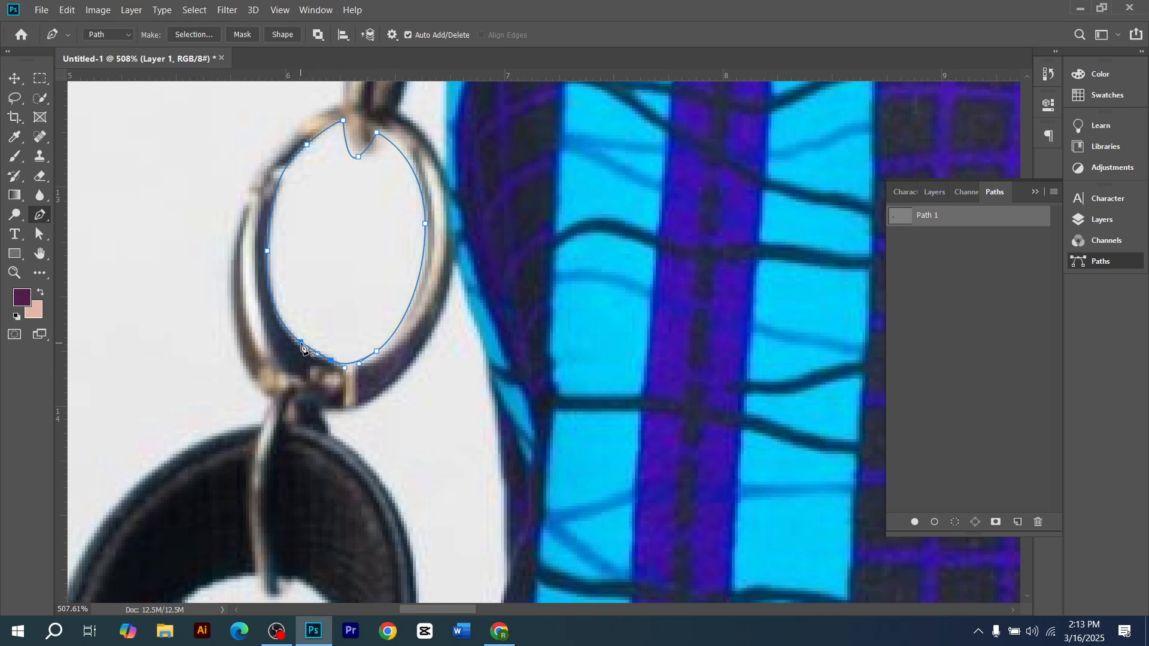
- Trace the lower and right inner edges of the metal ring at the bag's right end with curved path segments
scroll(302, 347, down, 3)
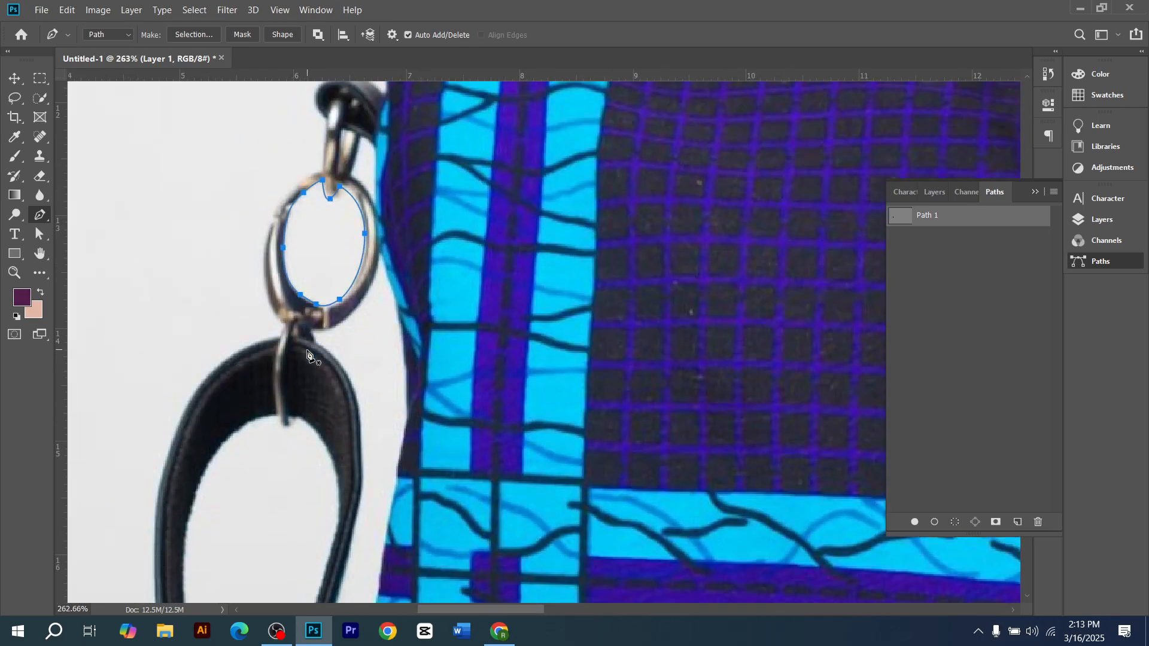
scroll(305, 344, down, 3)
scroll(327, 244, up, 2)
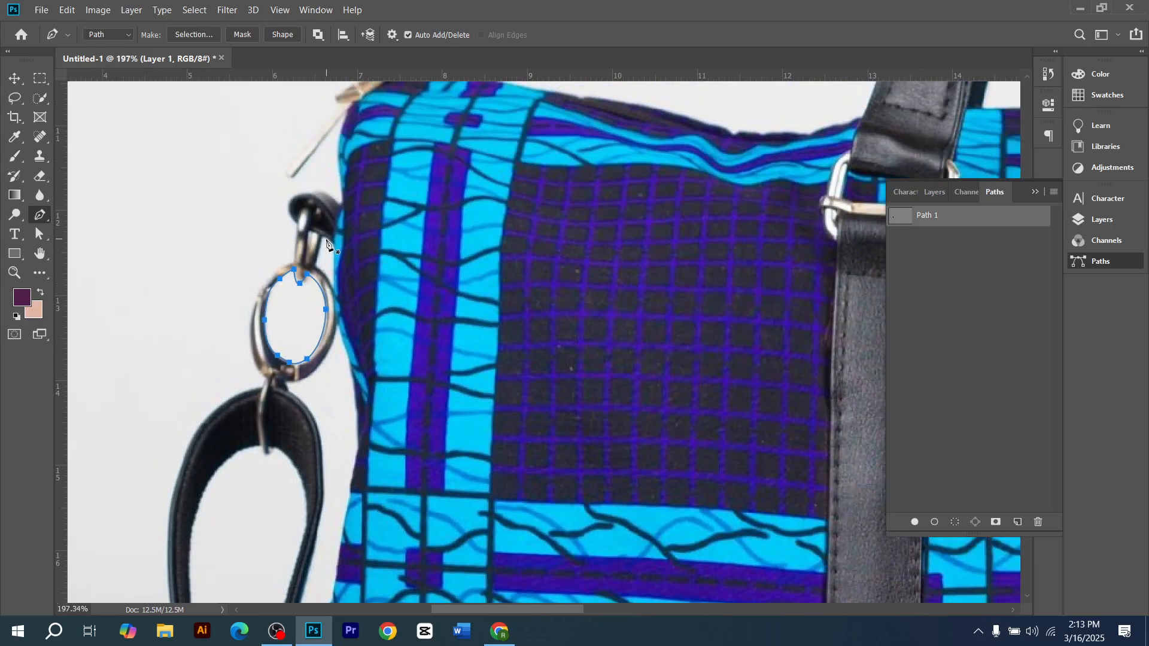
scroll(326, 251, down, 5)
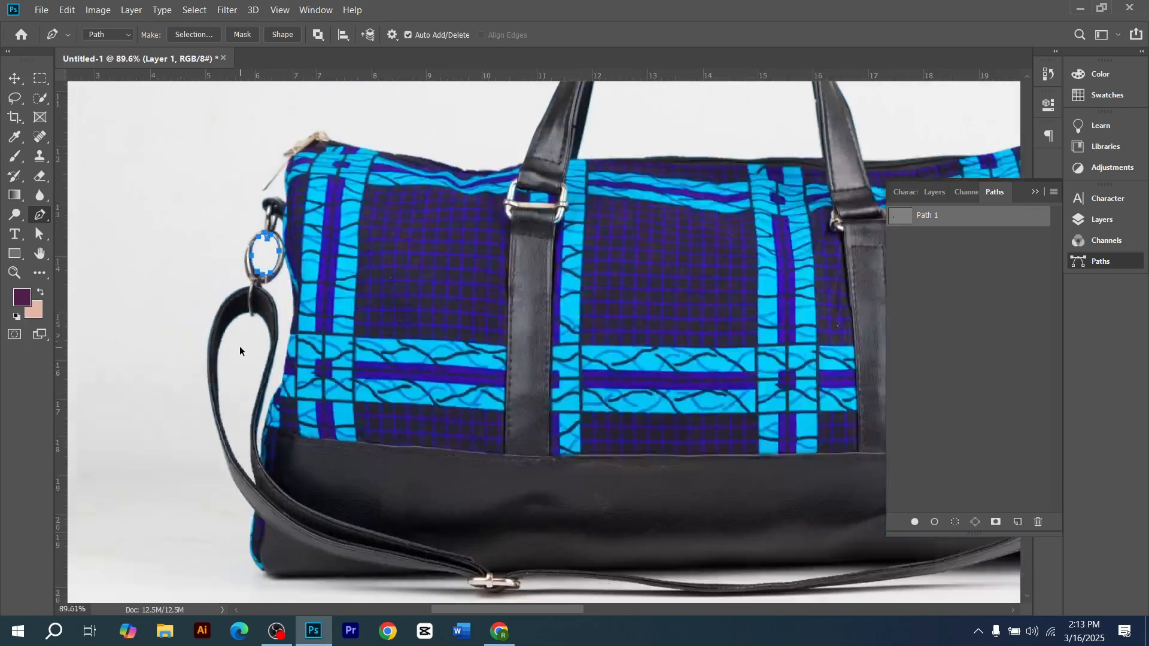
scroll(230, 441, up, 4)
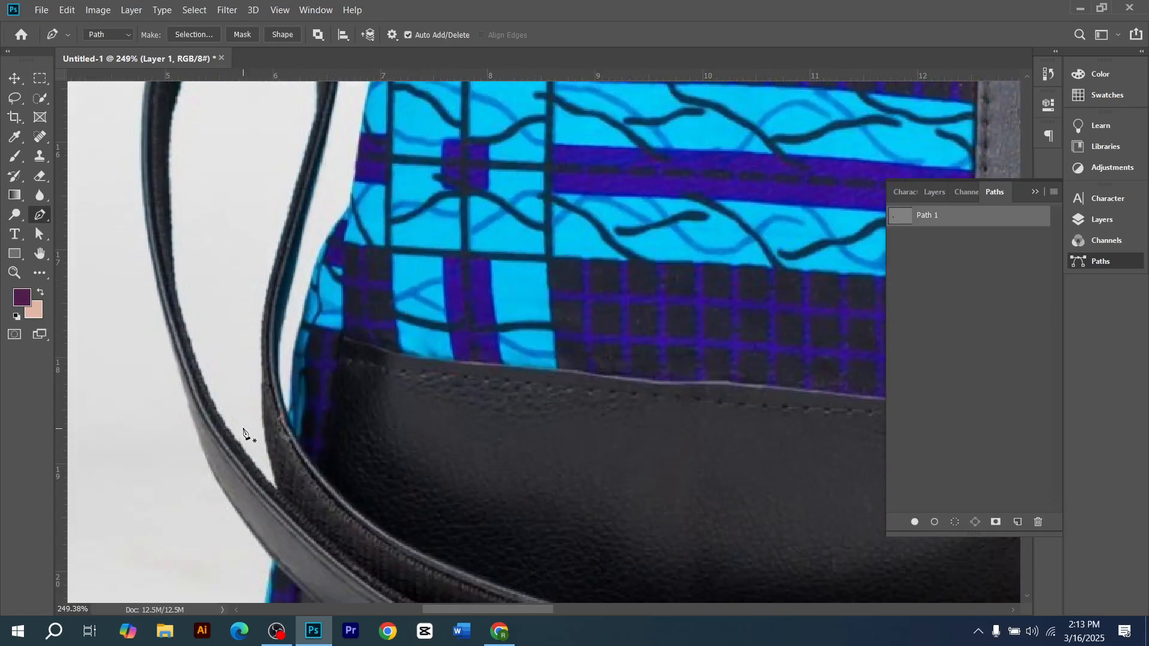
scroll(239, 422, down, 4)
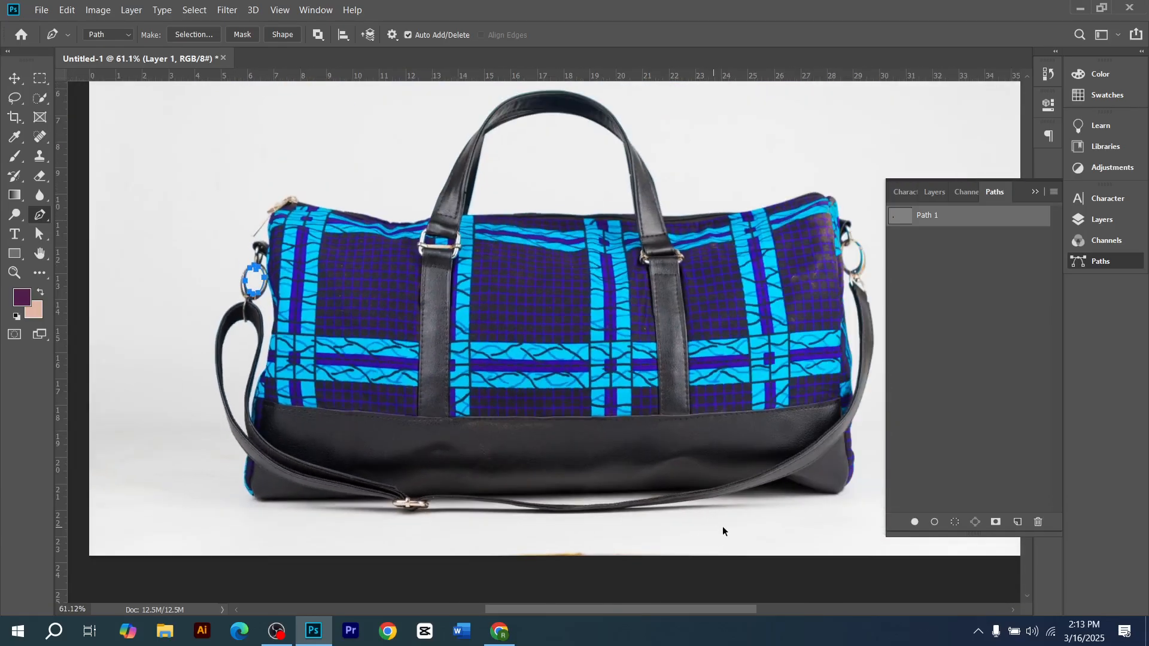
scroll(815, 319, up, 6)
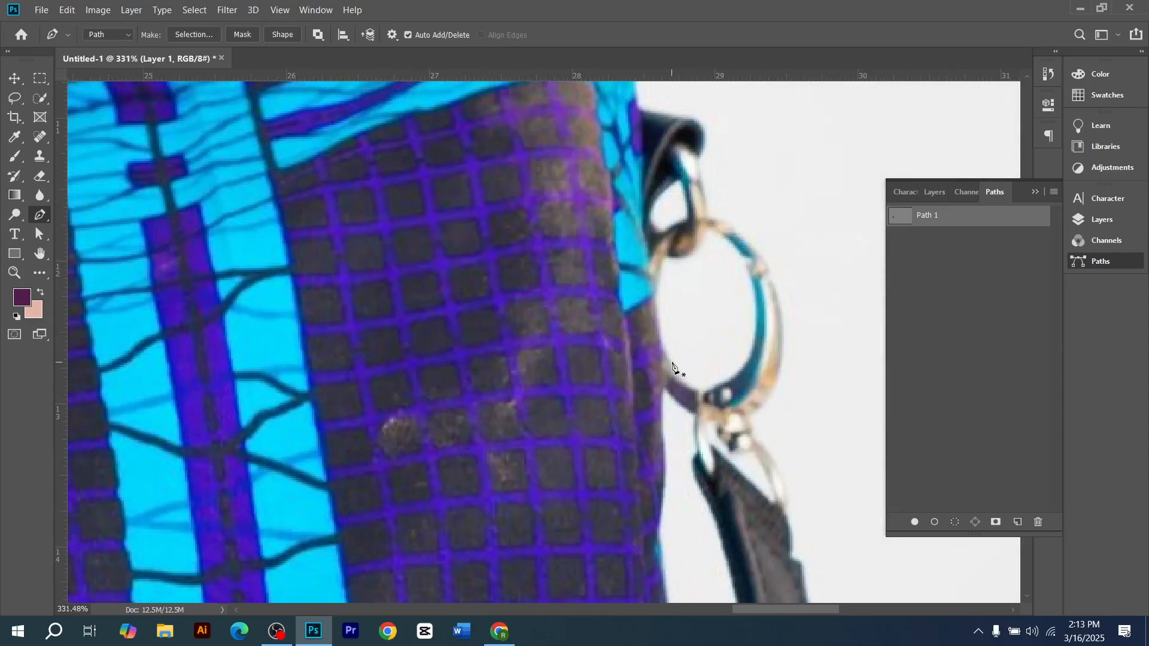
click(671, 365)
drag(735, 372, 775, 326)
drag(756, 313, 719, 232)
- Invert the bag layer's colors and close the path around the right ring's inner opening
key(ctrl+i)
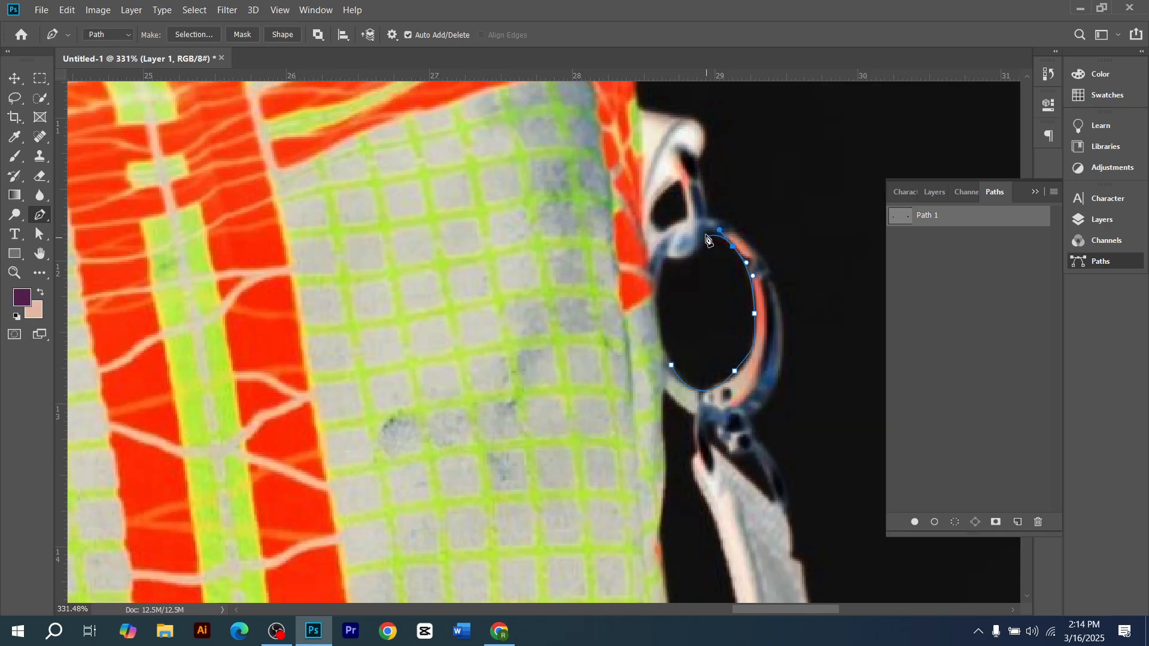
drag(707, 234, 659, 331)
click(667, 258)
drag(673, 369, 678, 378)
scroll(678, 376, down, 3)
key(ctrl+z)
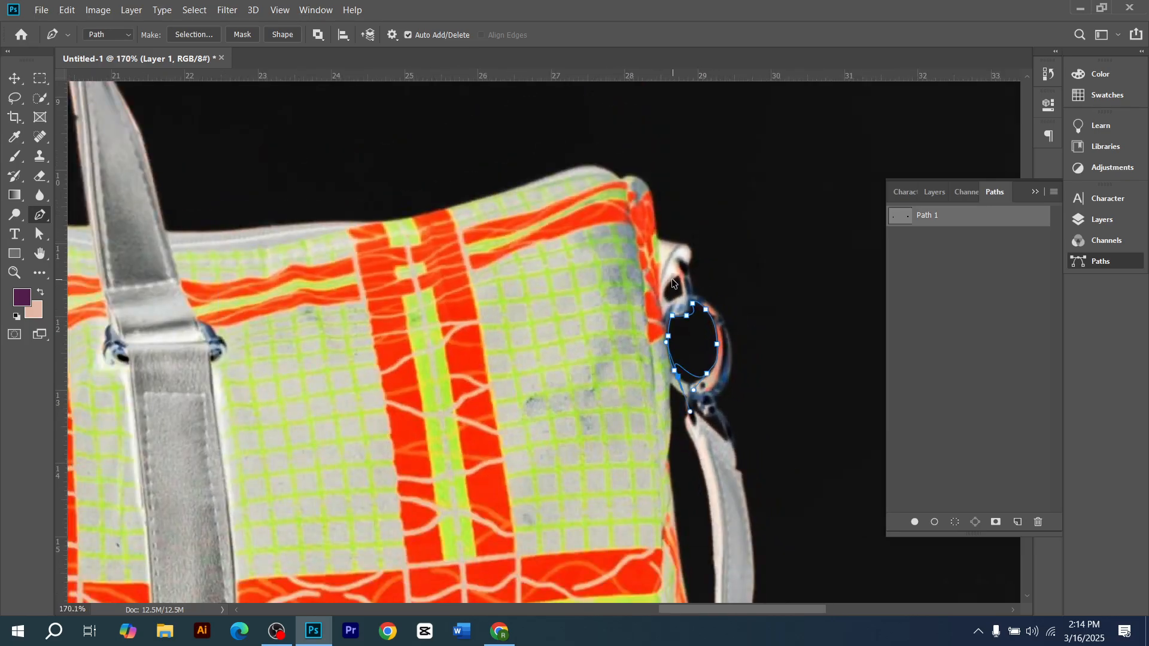
scroll(674, 293, up, 6)
key(ctrl+z)
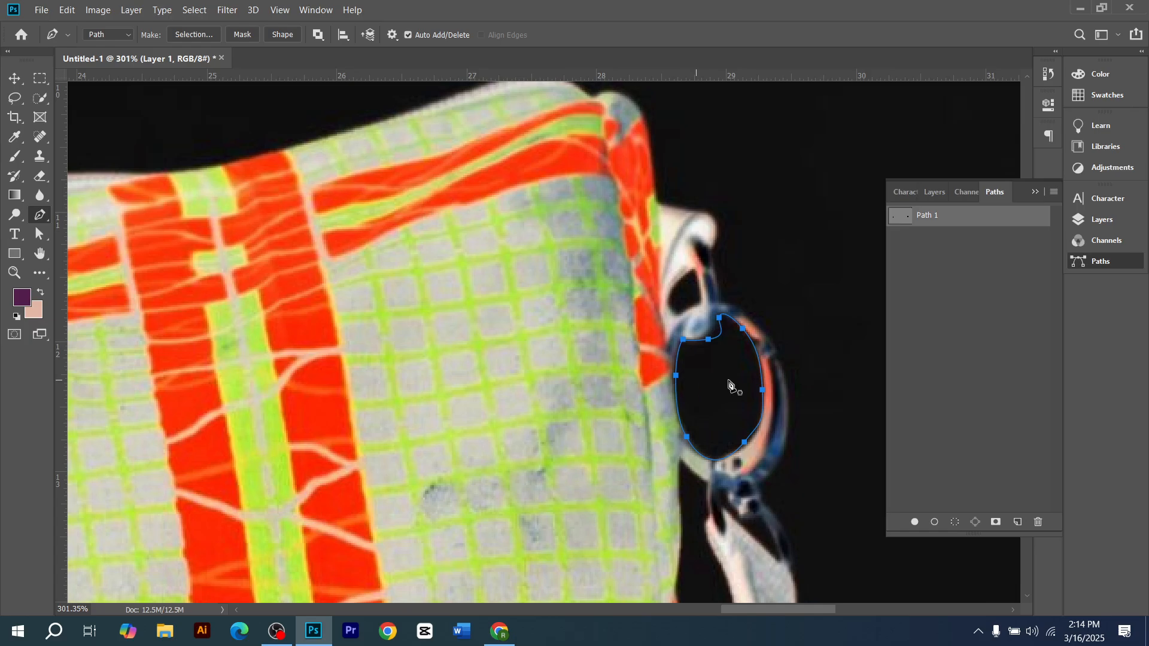
- Trace a closed path around the small gap in the clip just above the right metal ring
scroll(688, 290, up, 2)
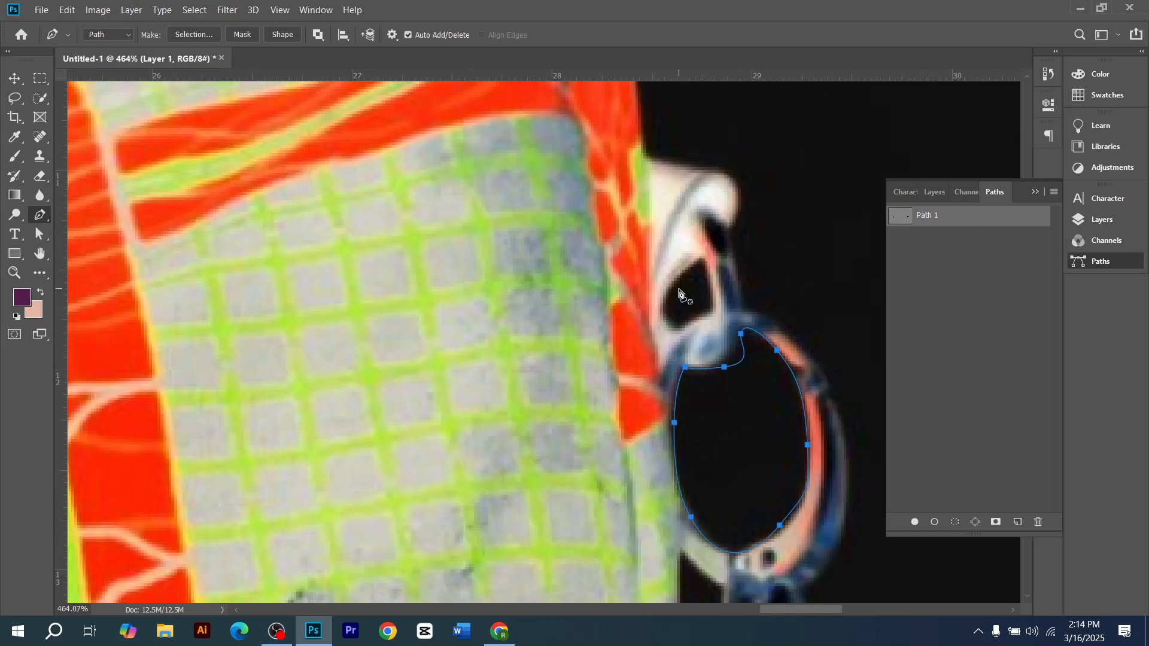
key(ctrl+z)
click(675, 282)
drag(708, 285, 711, 300)
click(664, 302)
click(675, 282)
- Start a path at the handle opening's lower-left corner and add a curved segment up the left strap's inner edge
scroll(675, 283, down, 10)
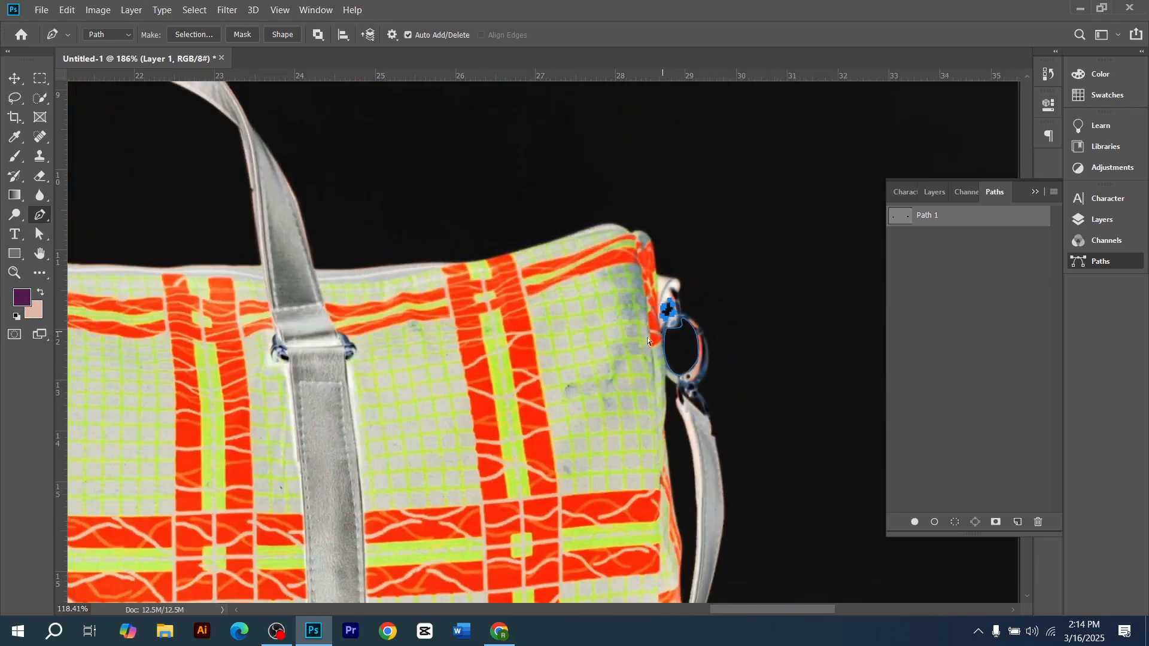
scroll(617, 386, left, 8)
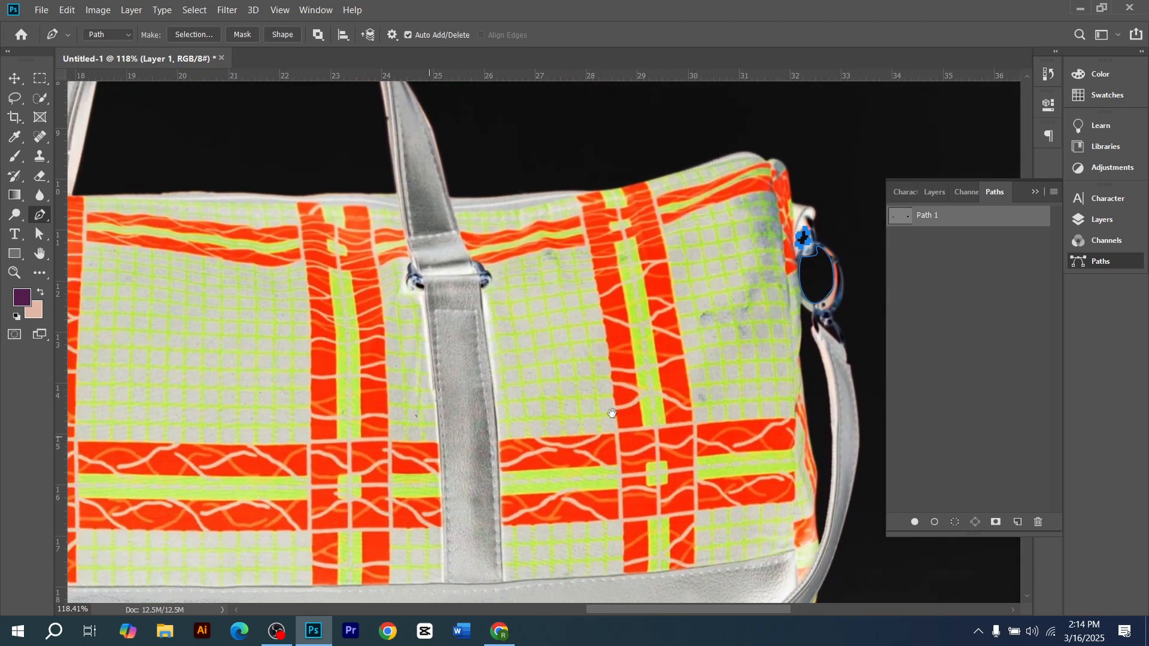
scroll(390, 431, down, 5)
scroll(166, 342, up, 4)
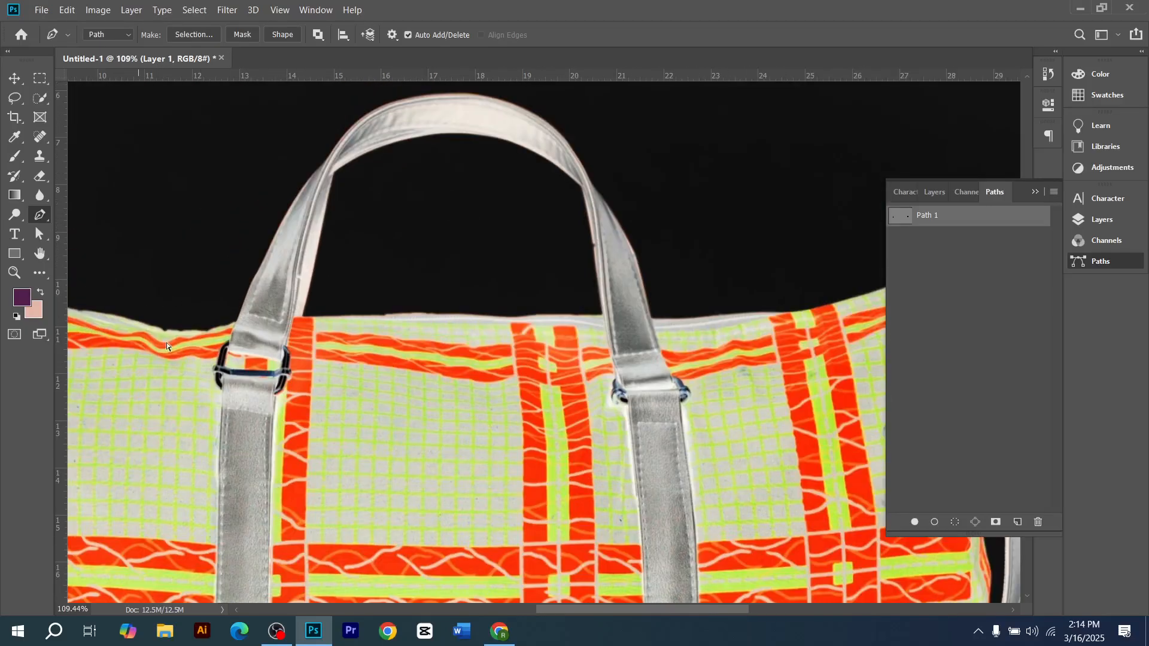
scroll(199, 335, up, 6)
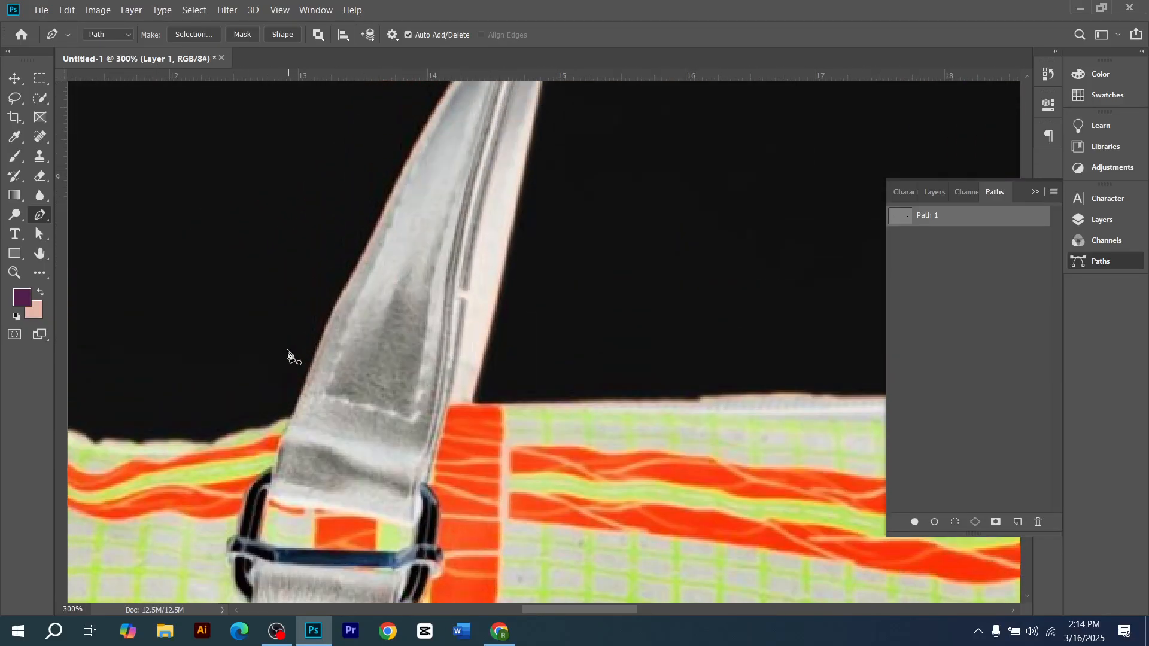
scroll(302, 400, down, 5)
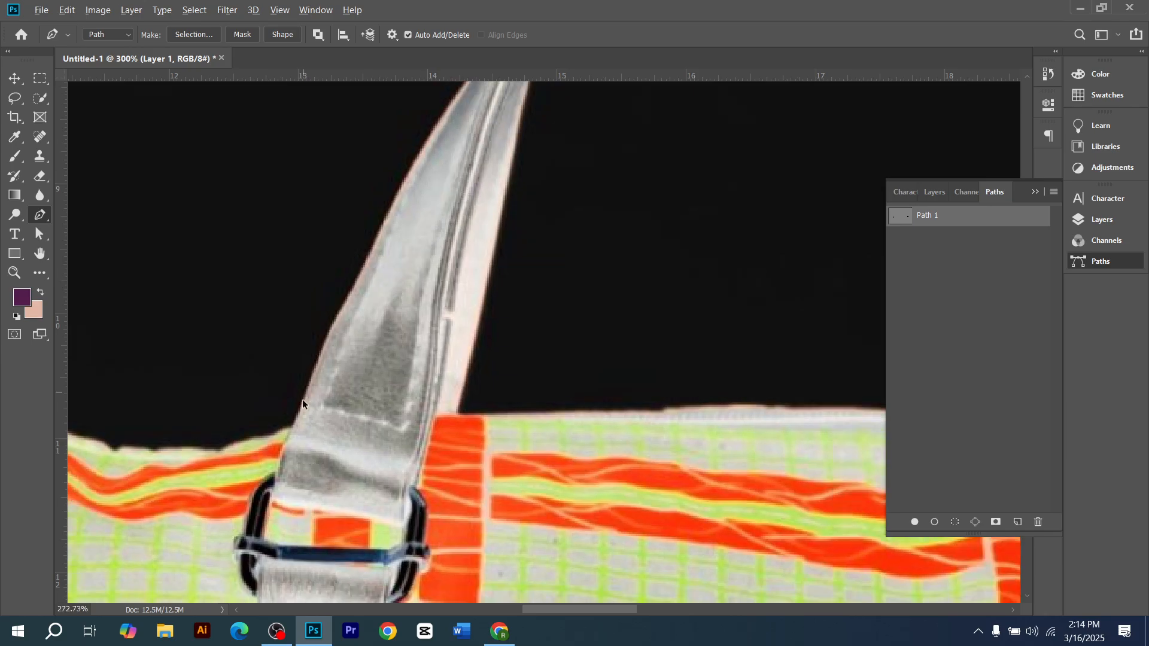
scroll(423, 377, up, 3)
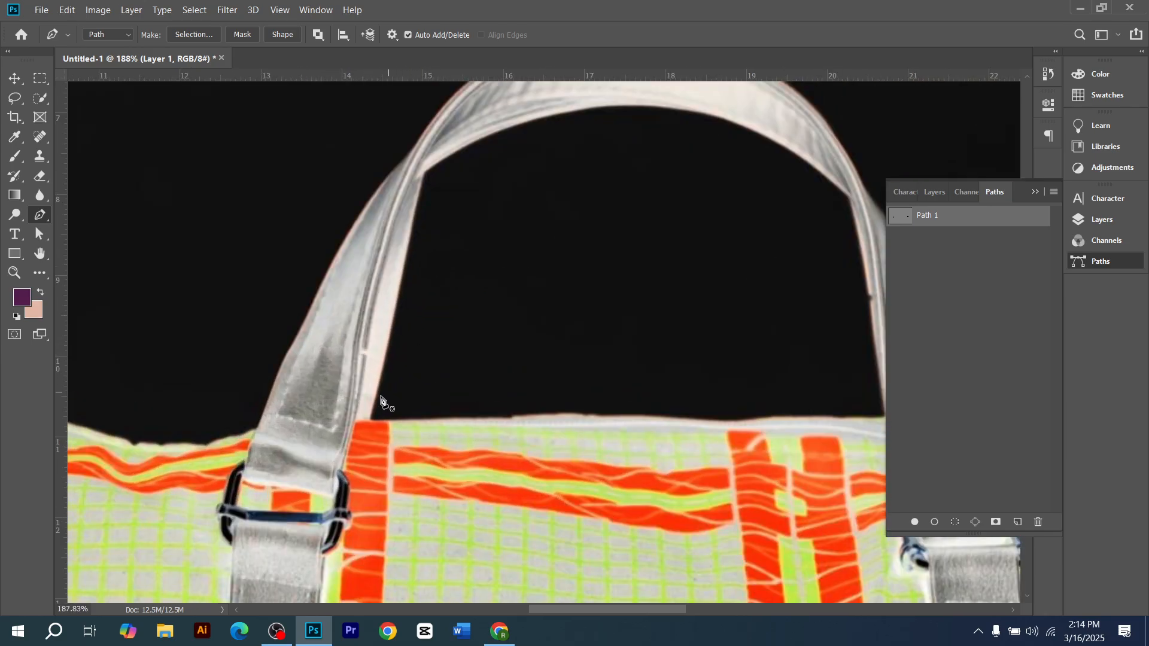
scroll(377, 403, up, 2)
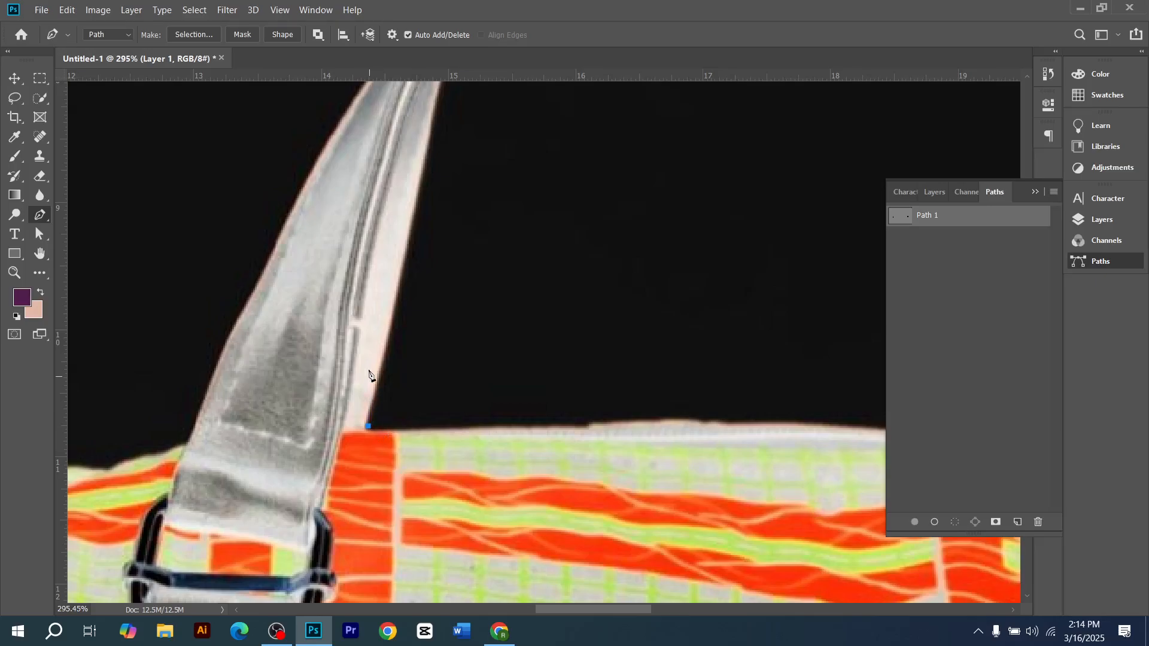
drag(387, 332, 394, 311)
scroll(397, 308, down, 1)
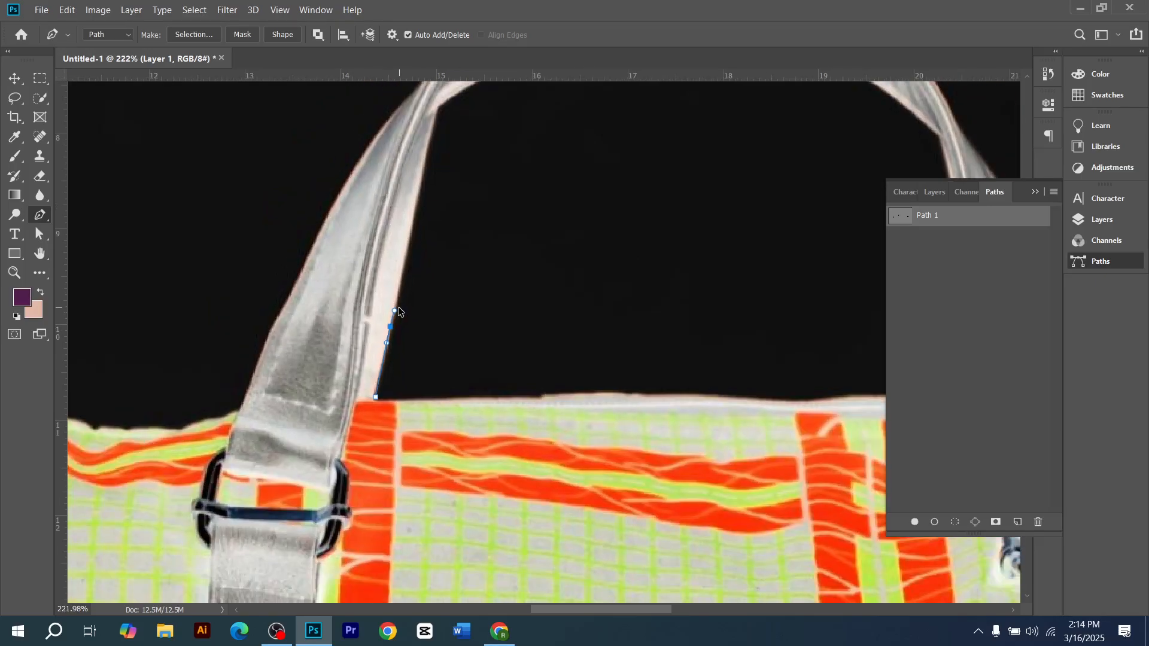
scroll(398, 308, down, 2)
scroll(462, 310, up, 2)
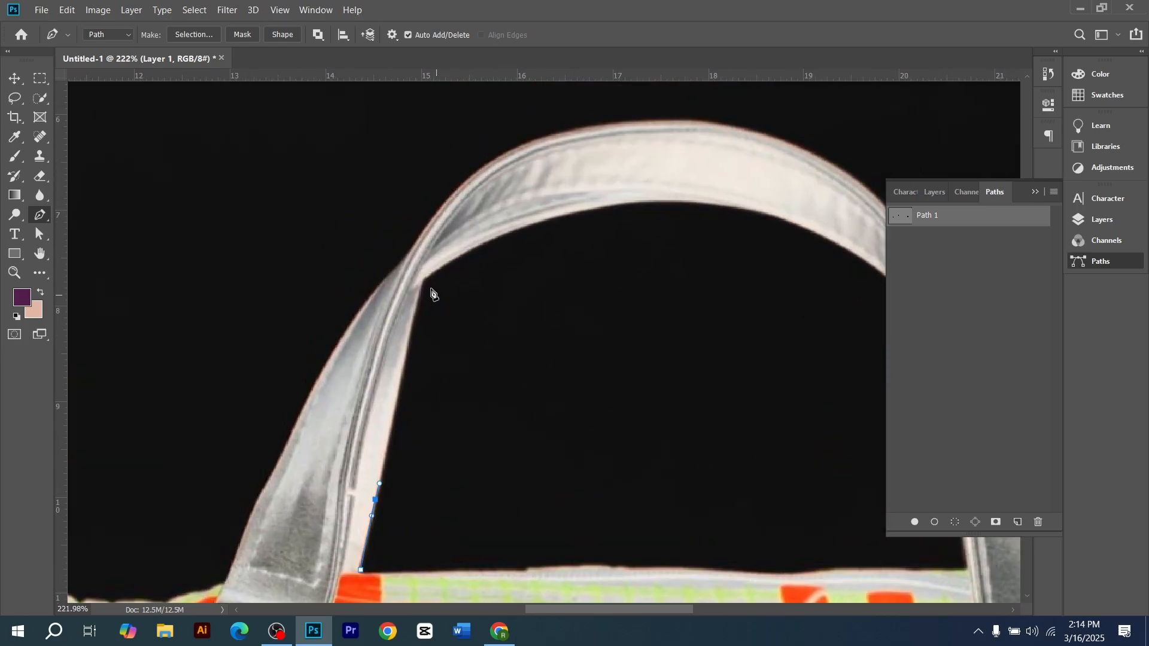
click(425, 284)
drag(423, 280, 430, 271)
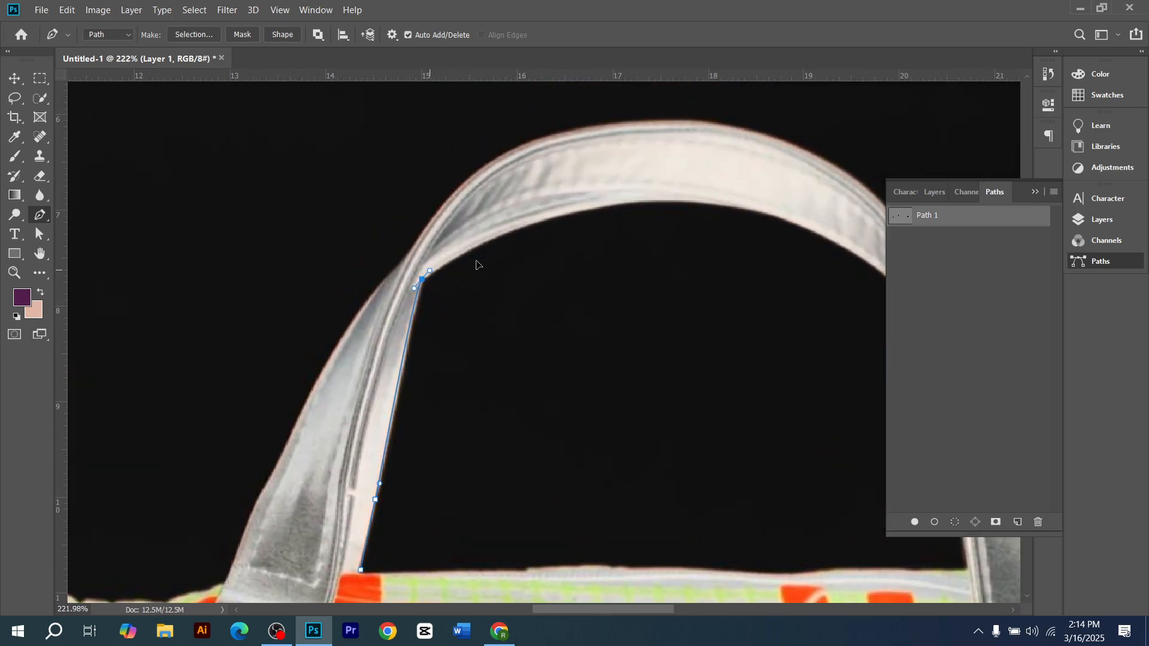
key(ctrl+z)
drag(416, 296, 421, 290)
key(ctrl+z)
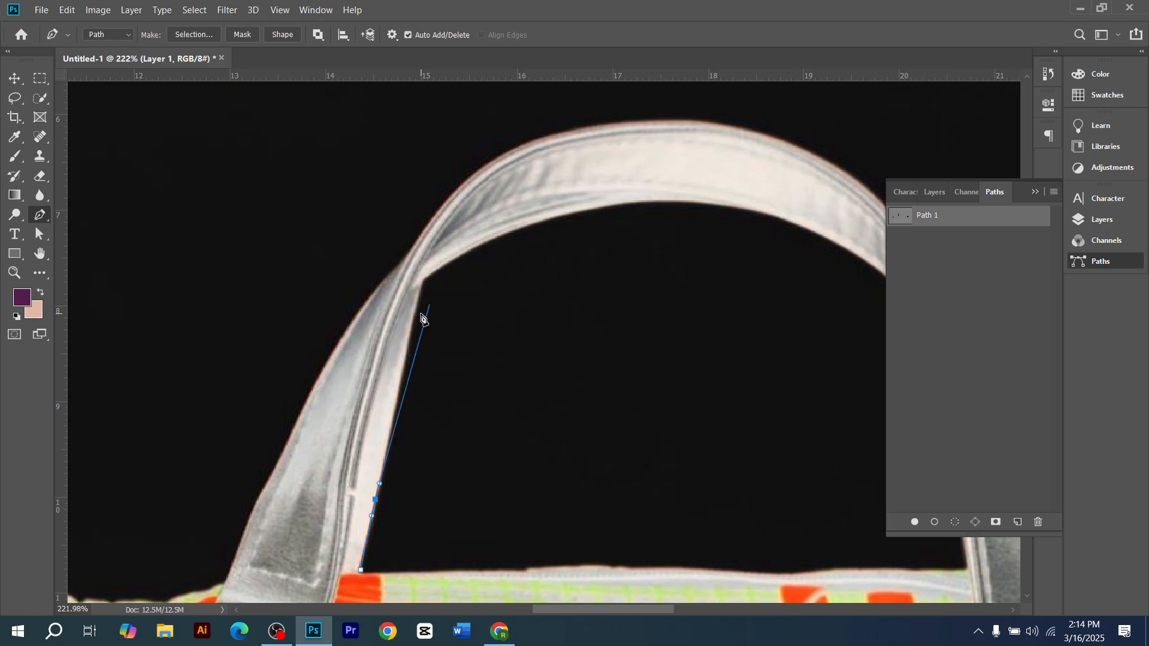
- Extend the path up the left strap's inner edge, around the strap fold and onto the underside of the handle arch
click(413, 314)
mouse_move(433, 274)
mouse_down()
mouse_move(456, 261)
mouse_move(433, 267)
mouse_move(440, 274)
mouse_up()
scroll(430, 281, up, 2)
key(ctrl+z)
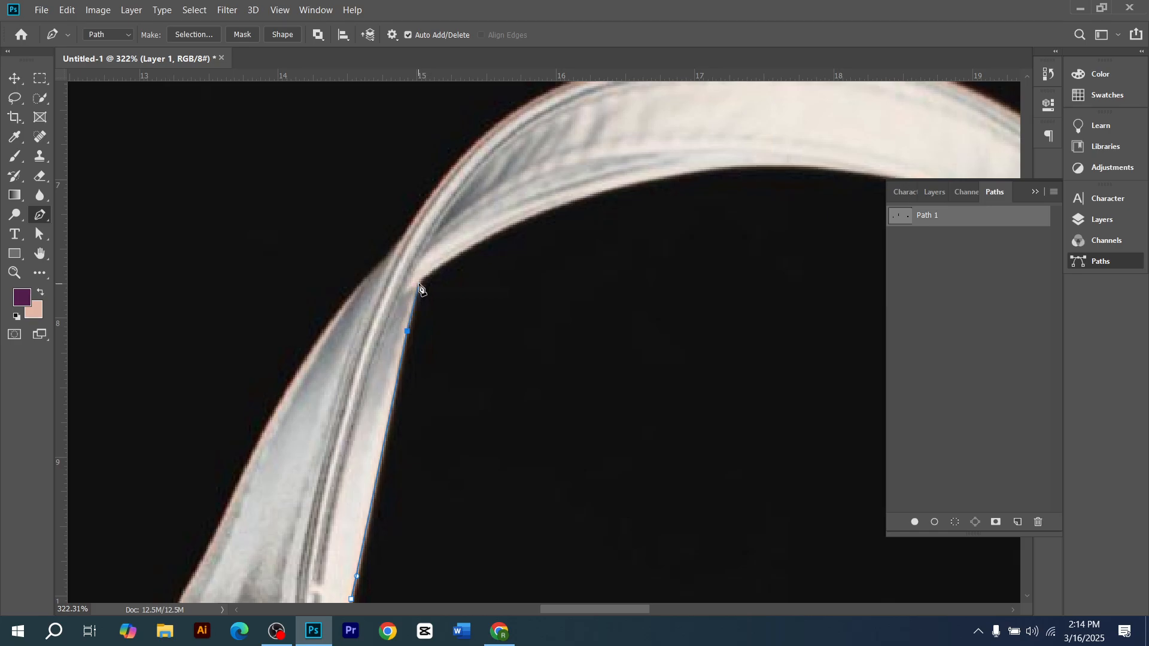
click(419, 282)
drag(489, 234, 513, 226)
scroll(515, 228, down, 4)
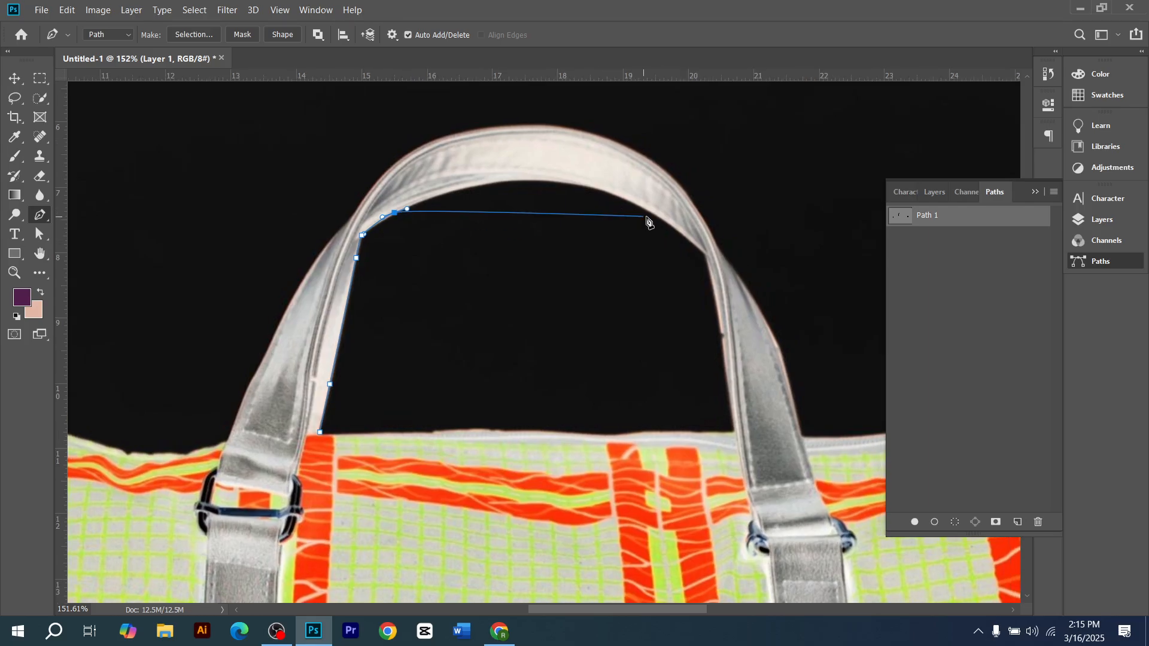
- Trace the arch's underside, the right strap's inner edge and the bag's top edge, closing the path around the handle opening
drag(650, 214, 708, 256)
drag(726, 366, 727, 380)
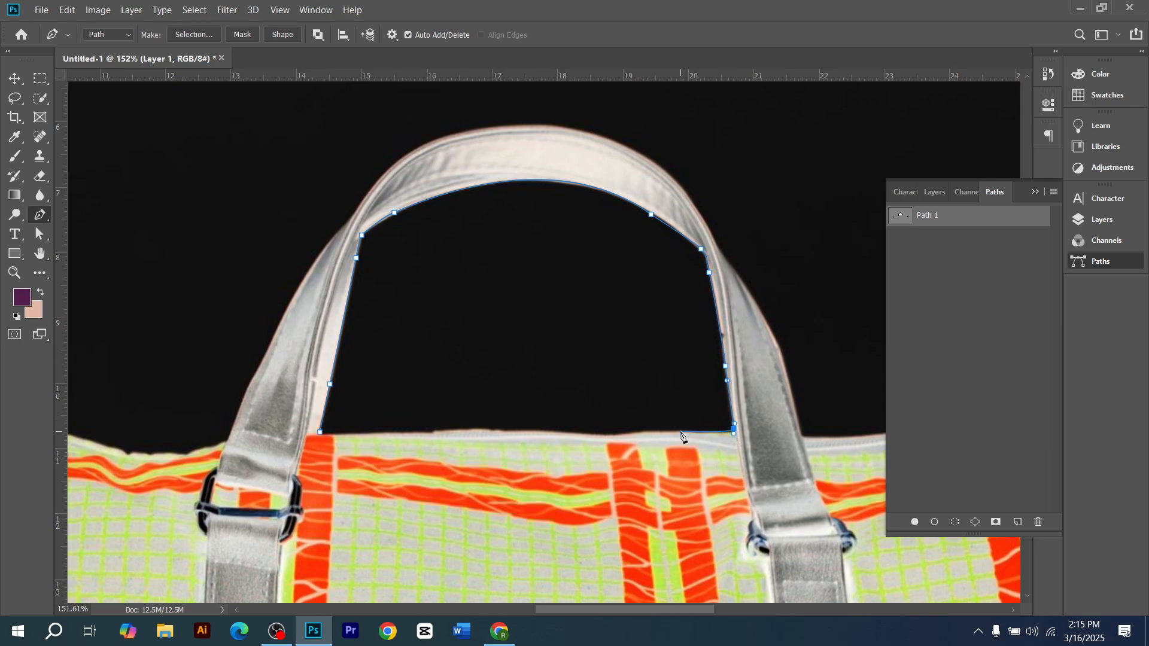
drag(679, 431, 602, 438)
click(529, 430)
drag(521, 434, 362, 432)
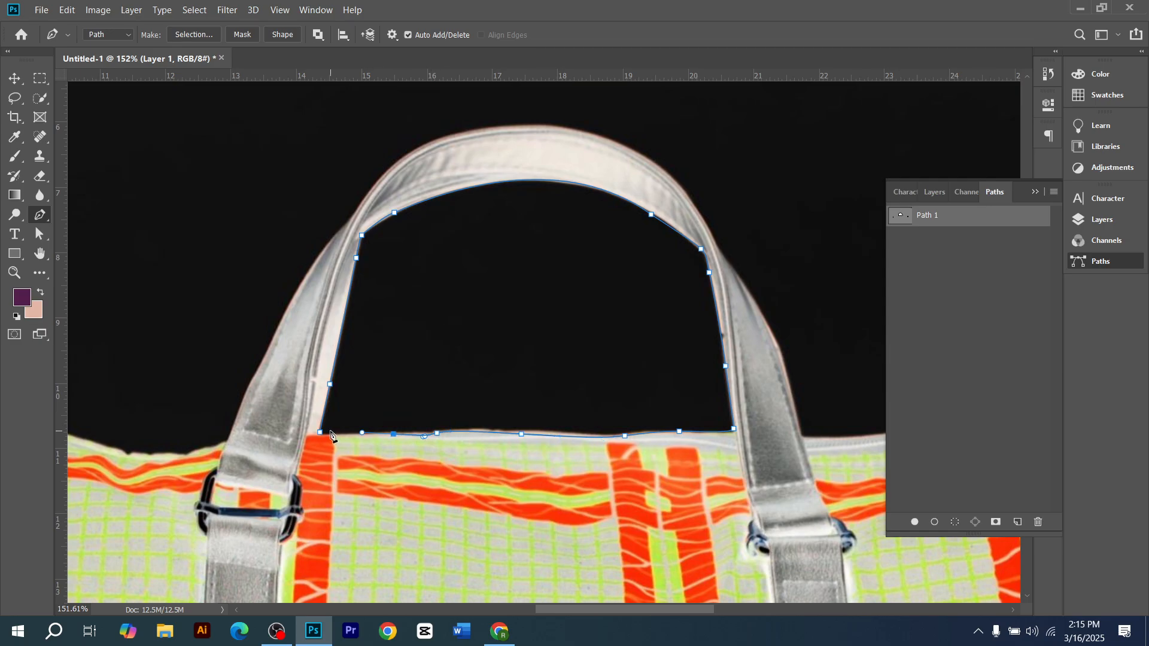
- Start the outer bag path at the right strap's outer base and trace the bag's top edge toward the right
scroll(328, 431, down, 3)
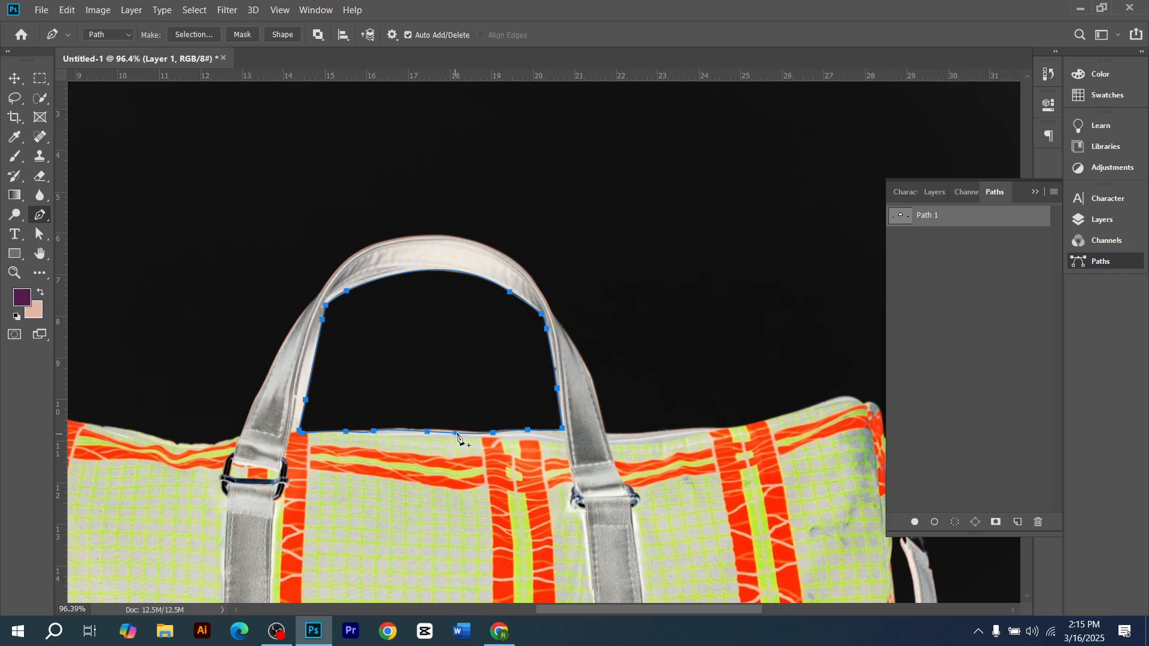
scroll(666, 432, down, 1)
scroll(658, 402, up, 3)
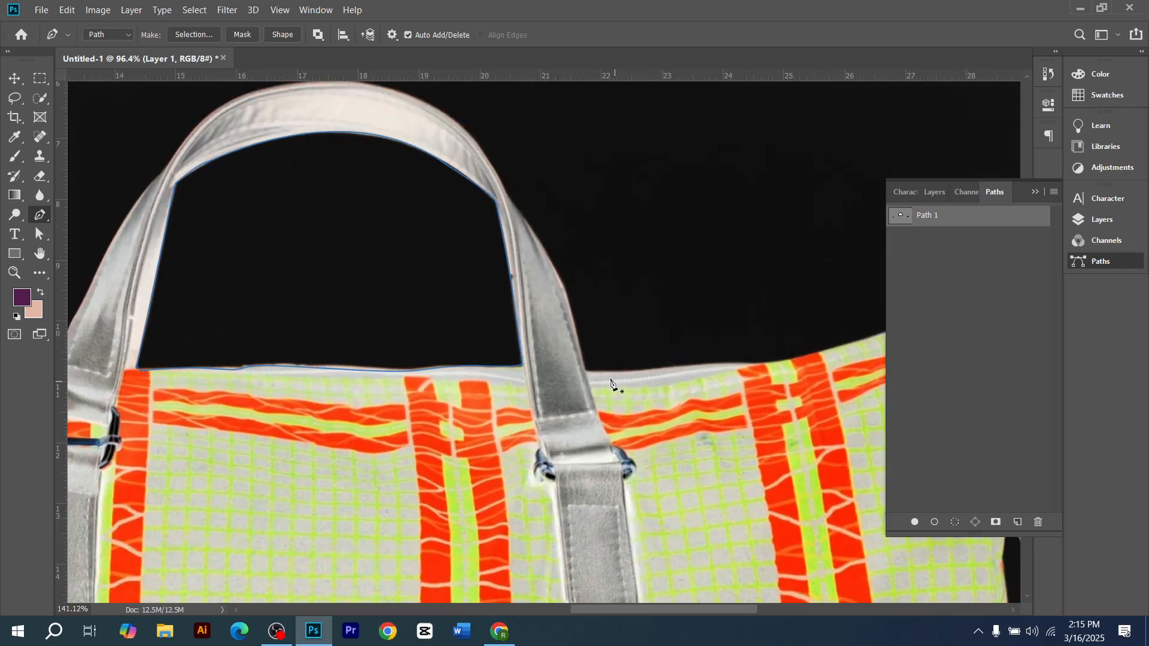
click(587, 371)
scroll(674, 382, up, 1)
mouse_move(674, 379)
mouse_down()
mouse_move(693, 376)
mouse_move(664, 384)
mouse_up()
key(ctrl+z)
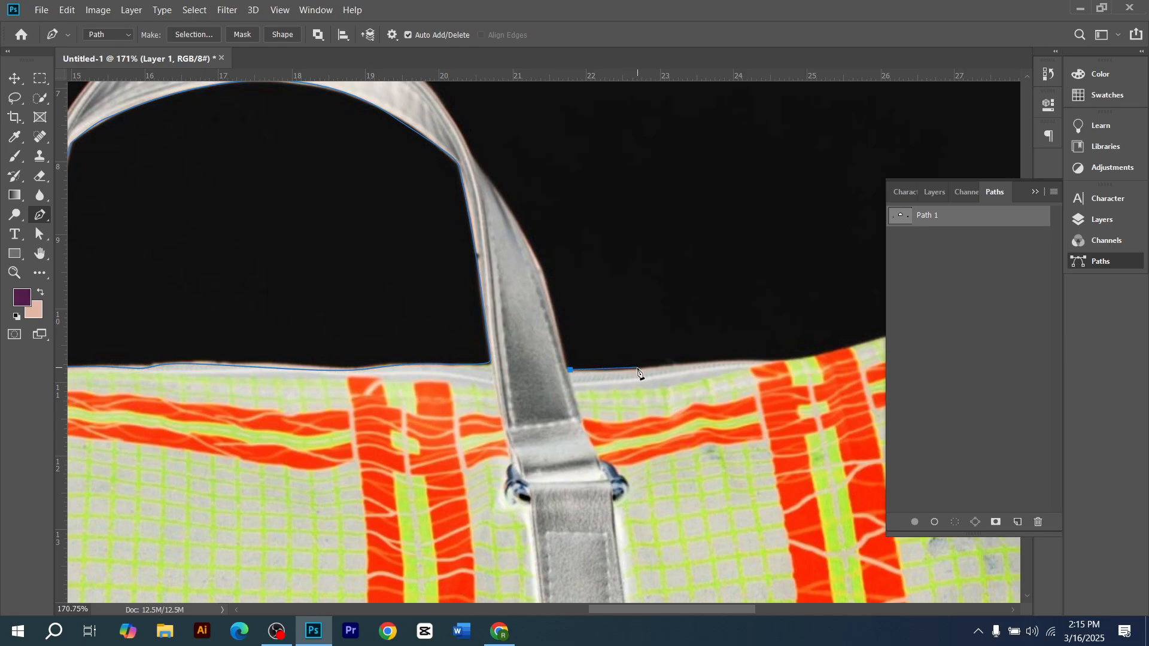
drag(681, 369, 682, 367)
drag(772, 362, 518, 411)
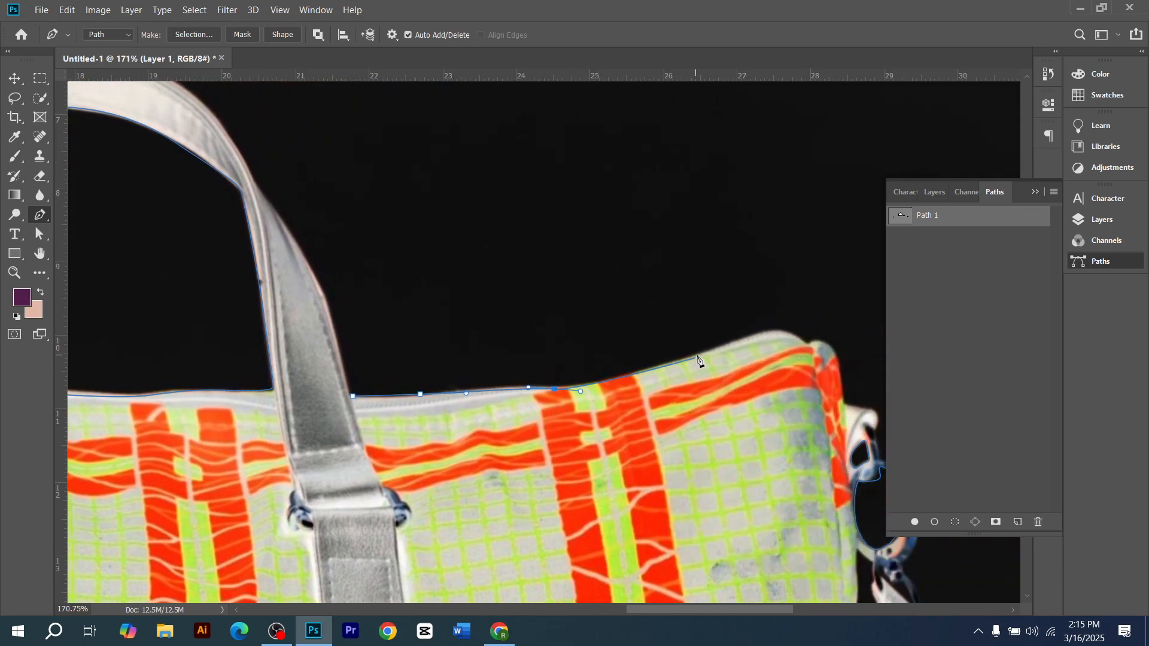
- Continue the outline along the rising top edge, over the bag's upper-right corner and onto the white clip tab
drag(697, 355, 726, 348)
drag(794, 336, 807, 349)
key(ctrl+z)
key(ctrl+z)
drag(794, 335, 817, 352)
drag(839, 363, 875, 417)
scroll(841, 427, up, 2)
scroll(752, 319, up, 2)
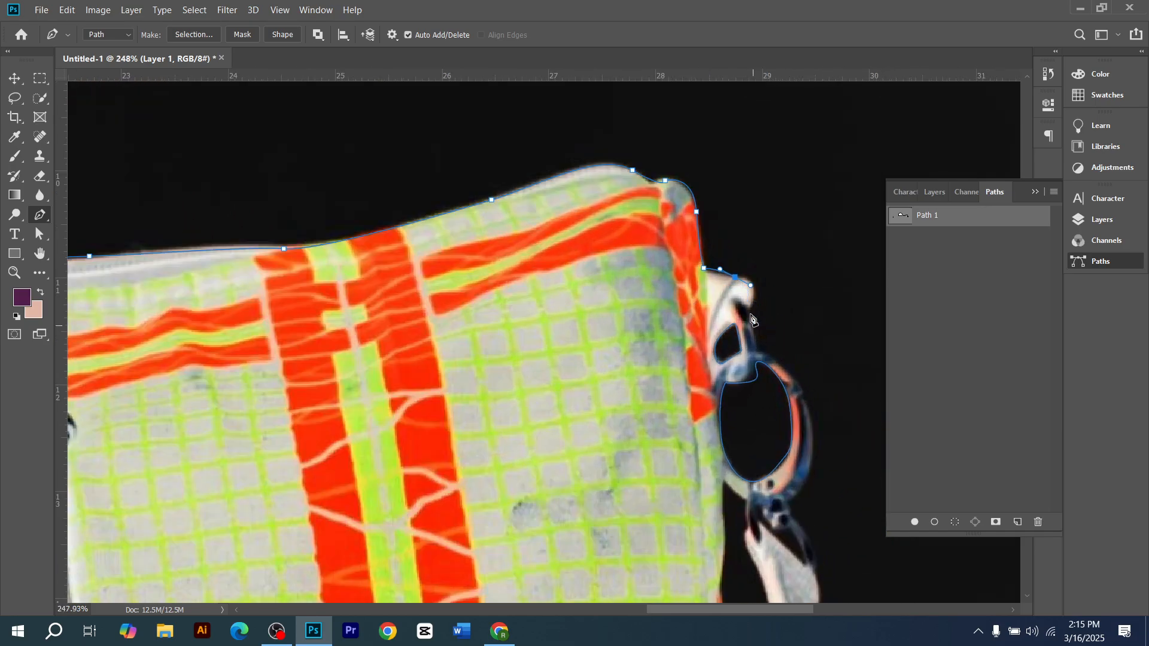
- Trace the outer edge of the clip and the right metal ring down to the shoulder strap's hook
drag(750, 308, 749, 314)
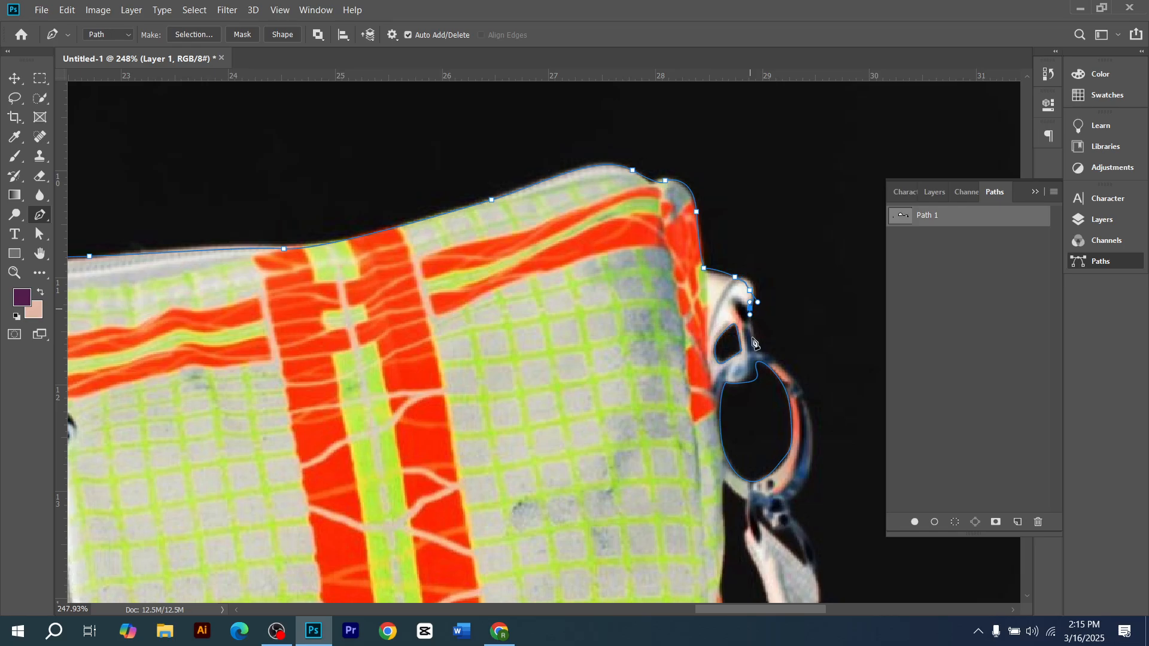
click(756, 348)
drag(774, 359, 806, 428)
scroll(782, 369, down, 2)
click(791, 421)
scroll(795, 425, down, 3)
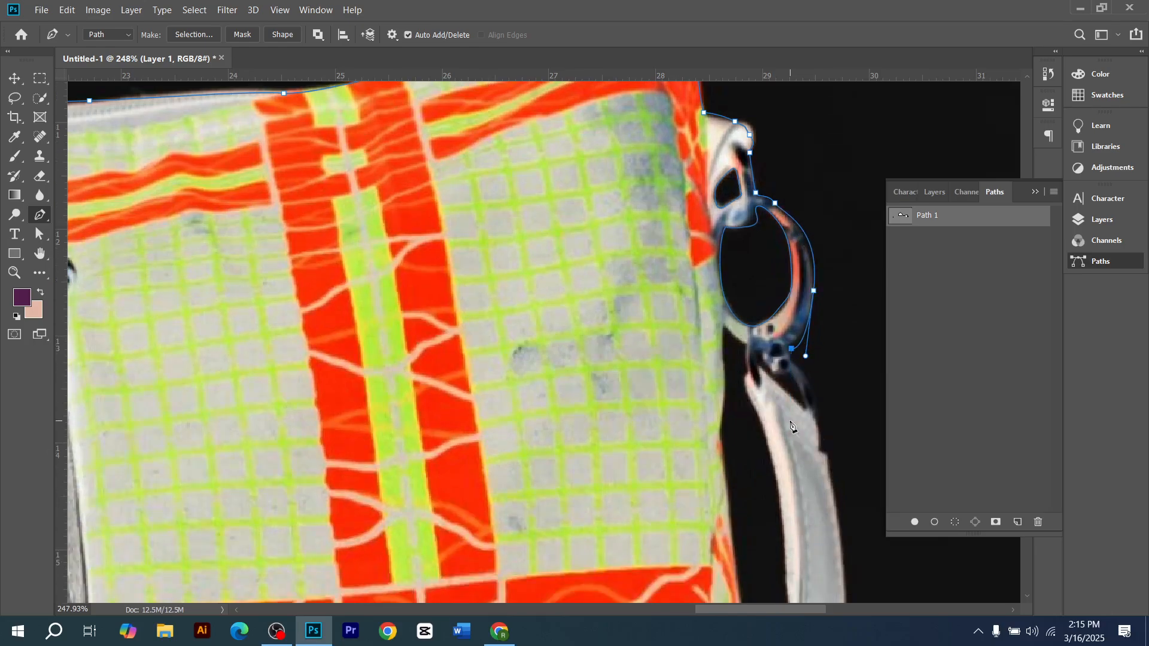
- Trace the outer edge of the hanging shoulder strap on the bag's right side with curved segments
scroll(760, 457, down, 3)
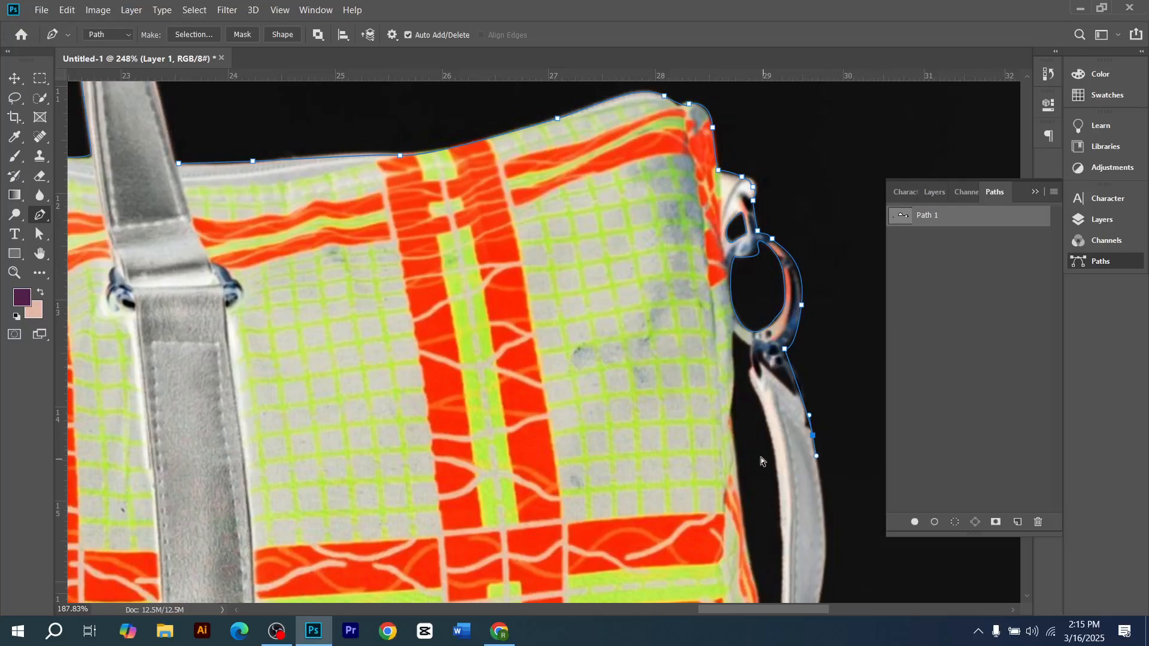
scroll(742, 418, up, 3)
scroll(740, 417, down, 2)
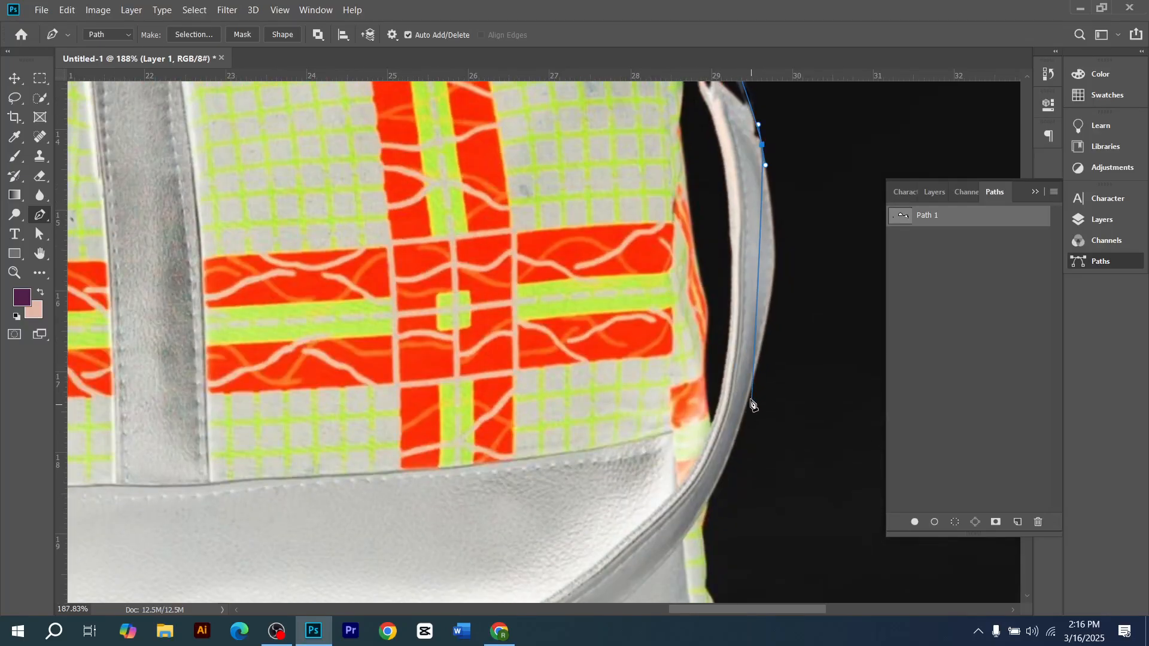
drag(766, 335, 749, 411)
scroll(747, 416, down, 4)
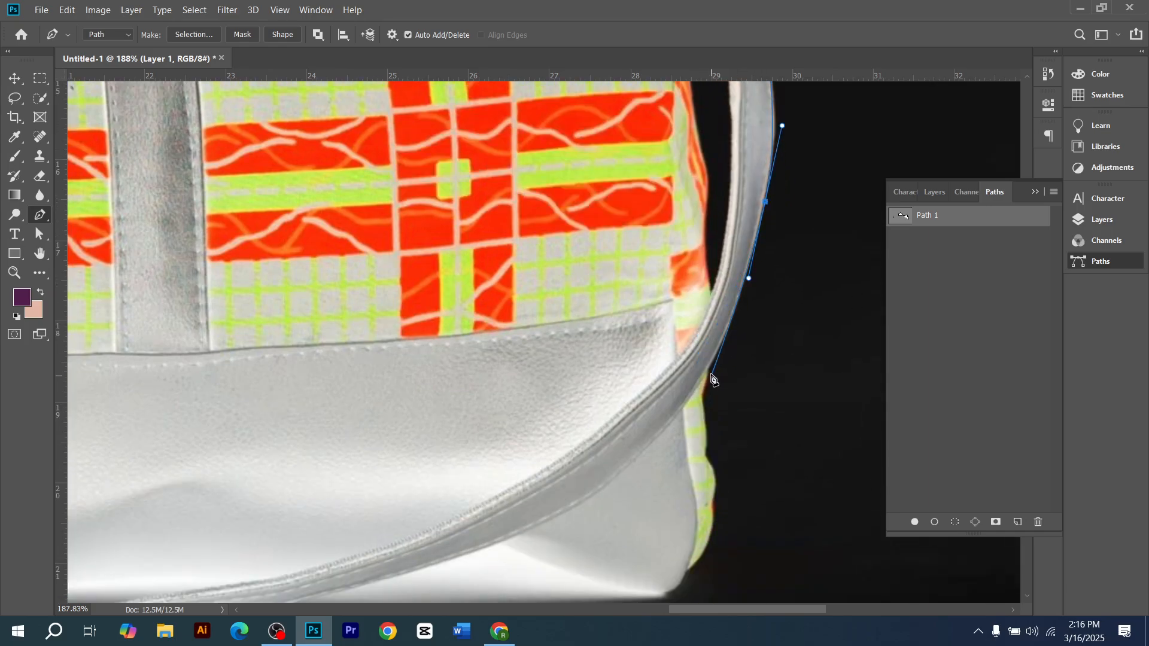
- Finish the strap's outer edge and trace the bag's right side below the strap down to the fabric bulge
click(708, 370)
click(704, 396)
drag(709, 437, 708, 475)
scroll(712, 472, down, 3)
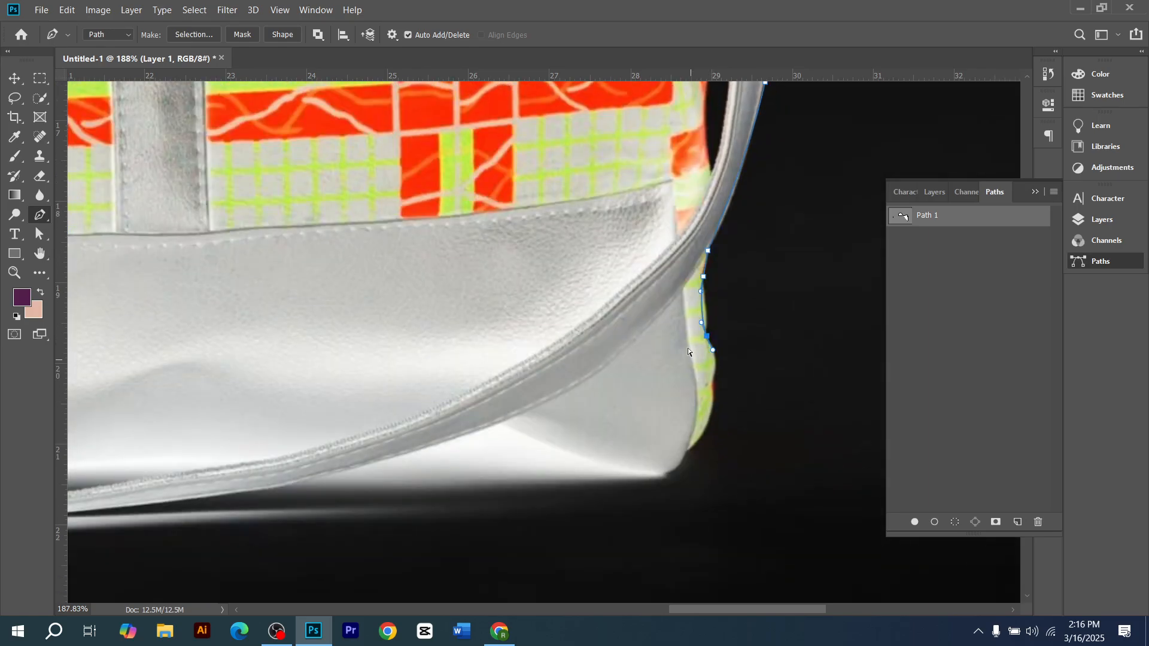
key(ctrl+z)
drag(703, 332, 699, 361)
scroll(709, 355, down, 2)
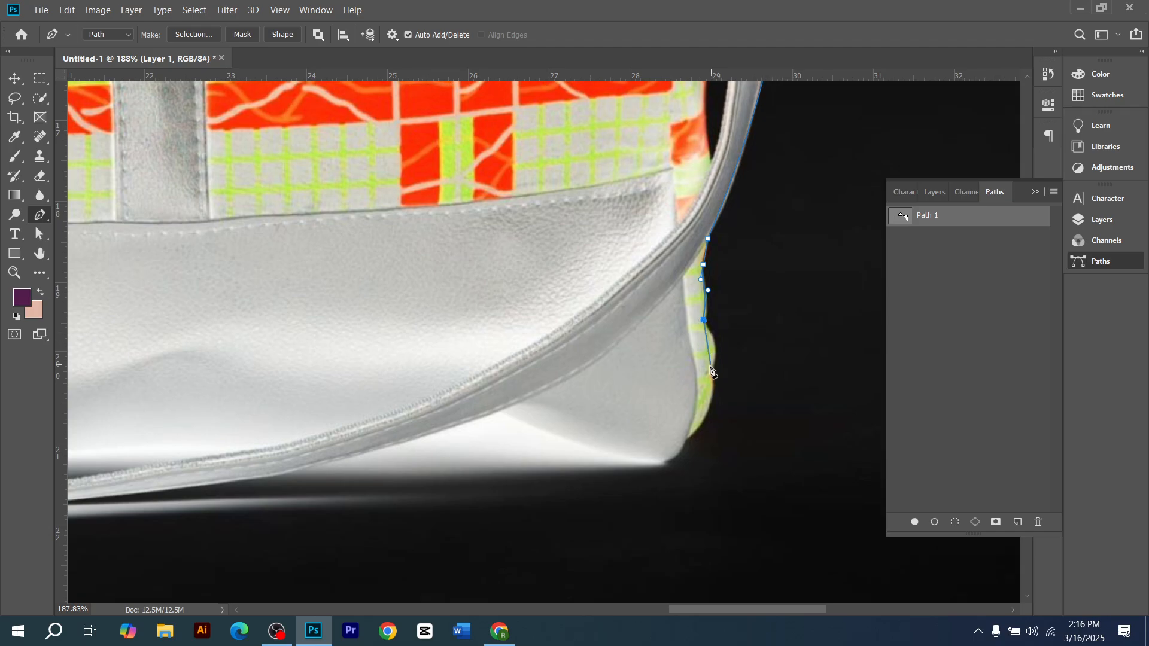
- Trace around the fabric bulge and the bag's lower-right corner onto its bottom edge
click(707, 321)
drag(707, 326, 672, 342)
scroll(673, 346, down, 6)
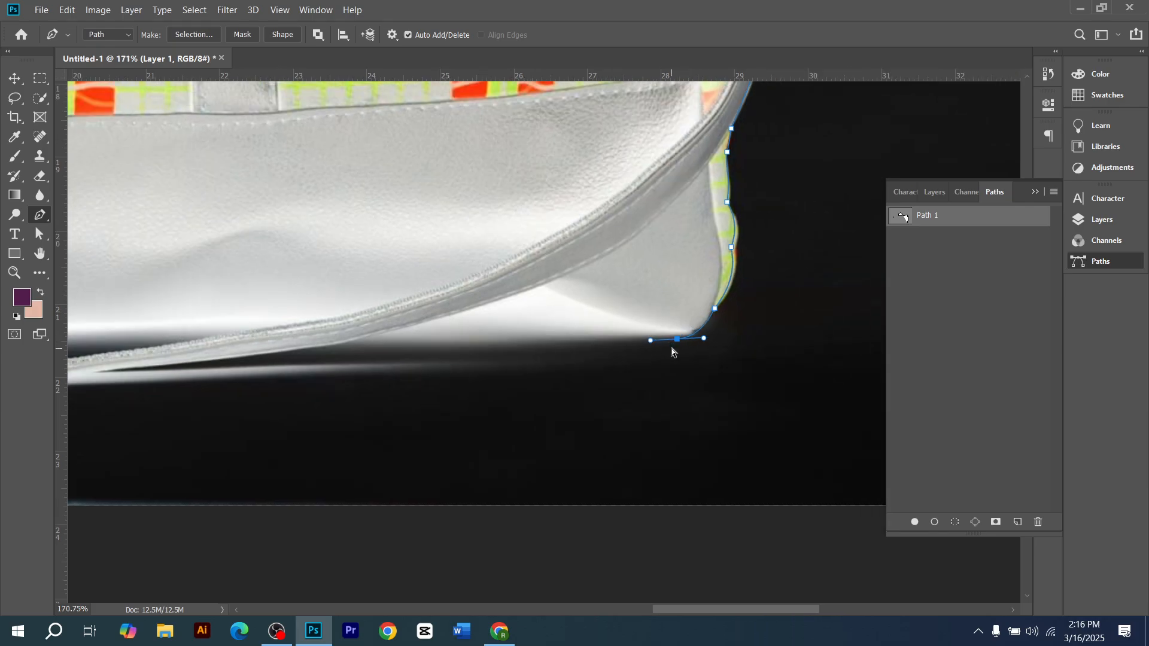
- Trace the right half of the bag's bottom edge, passing just beneath the low point of the shoulder strap
scroll(646, 368, down, 3)
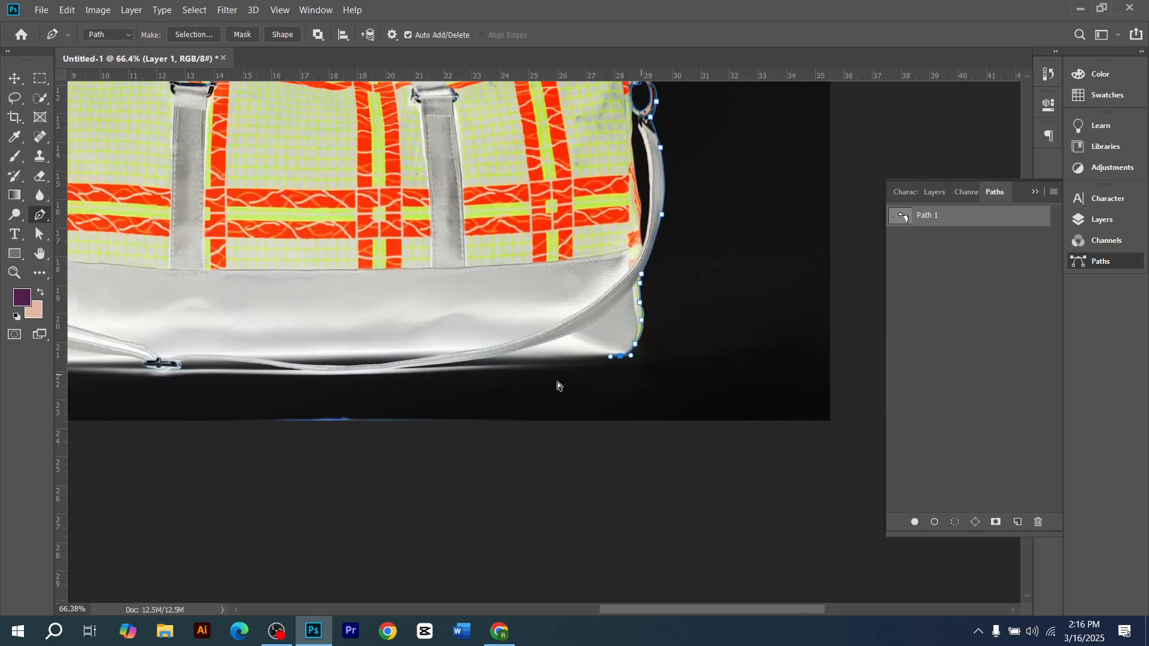
scroll(617, 389, left, 5)
scroll(652, 377, up, 4)
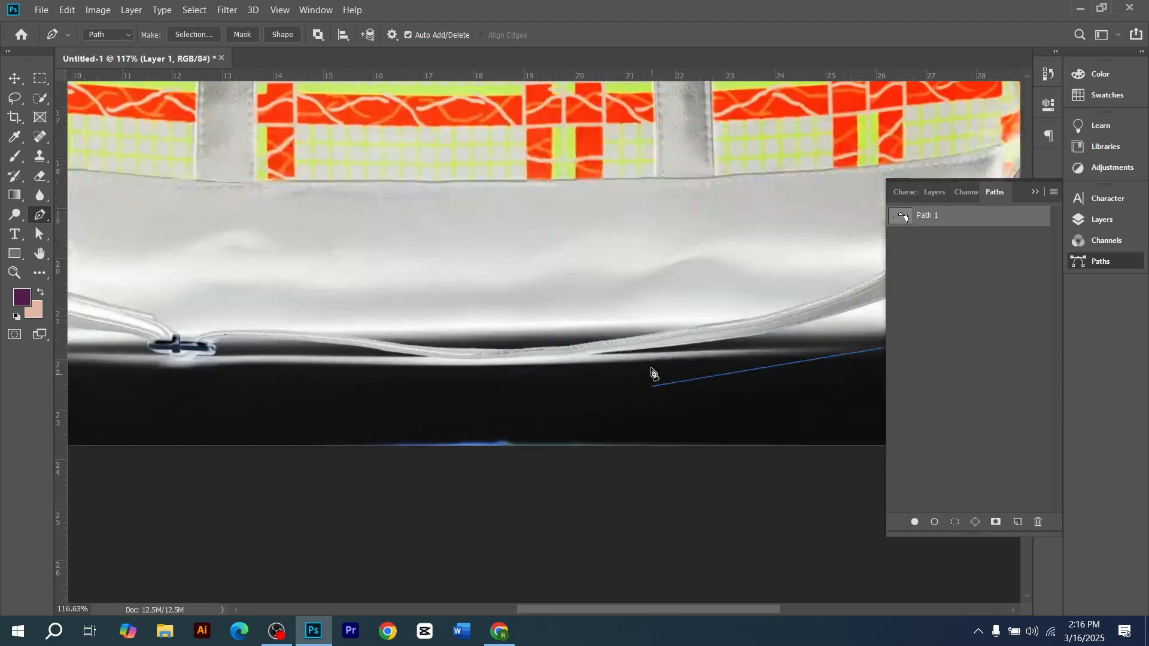
scroll(649, 374, down, 2)
drag(646, 370, 518, 374)
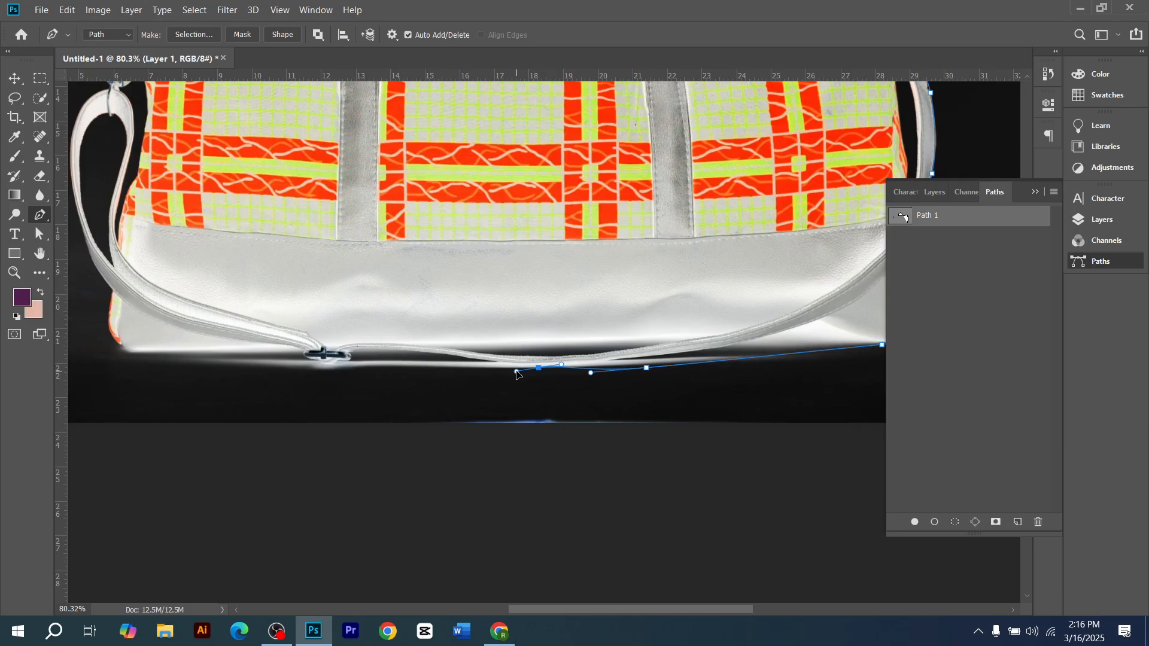
key(ctrl+z)
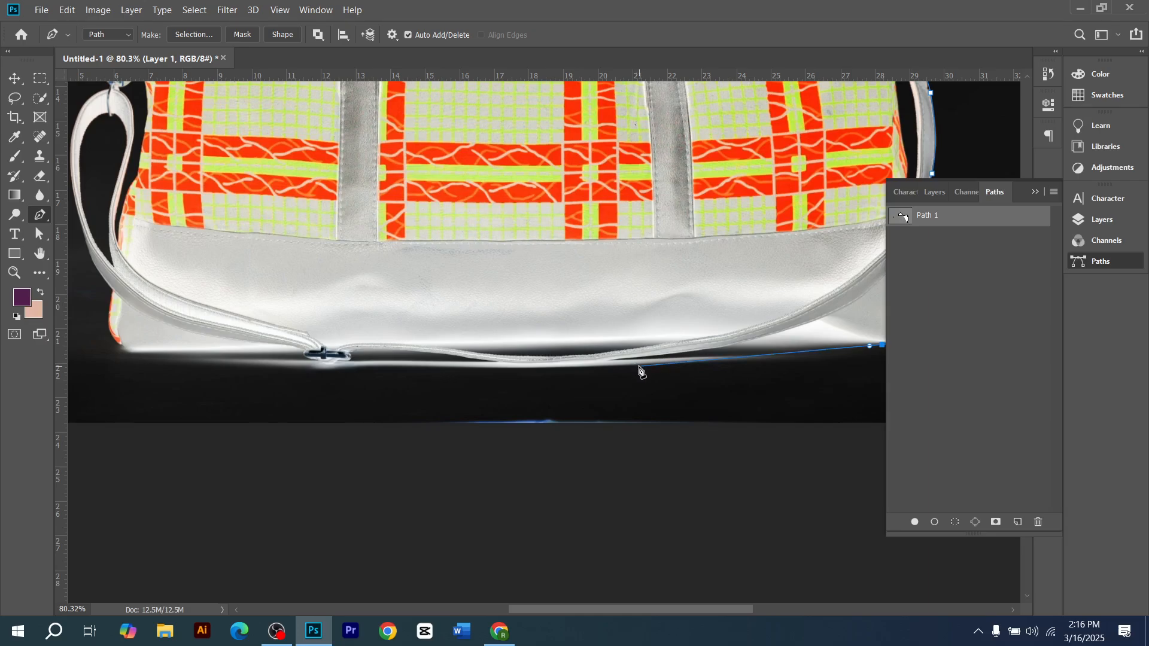
drag(638, 366, 503, 372)
key(ctrl+z)
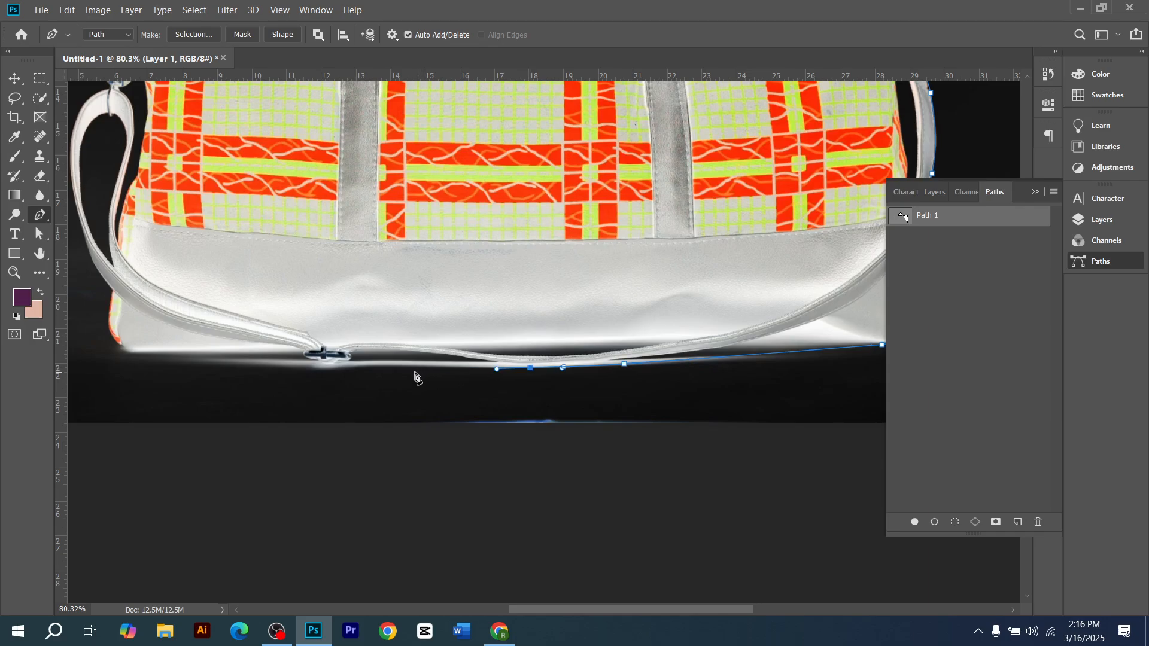
- Continue the outline along the left half of the bottom edge and around the lower-left corner up to the shoulder strap
drag(398, 367, 155, 369)
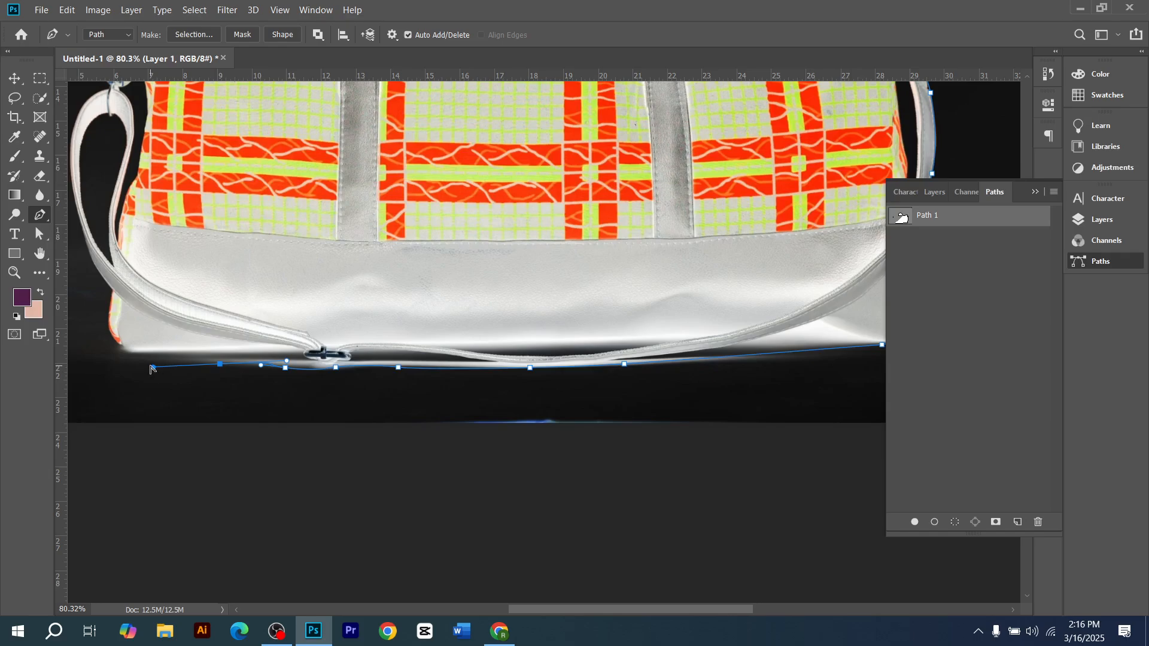
drag(152, 366, 241, 311)
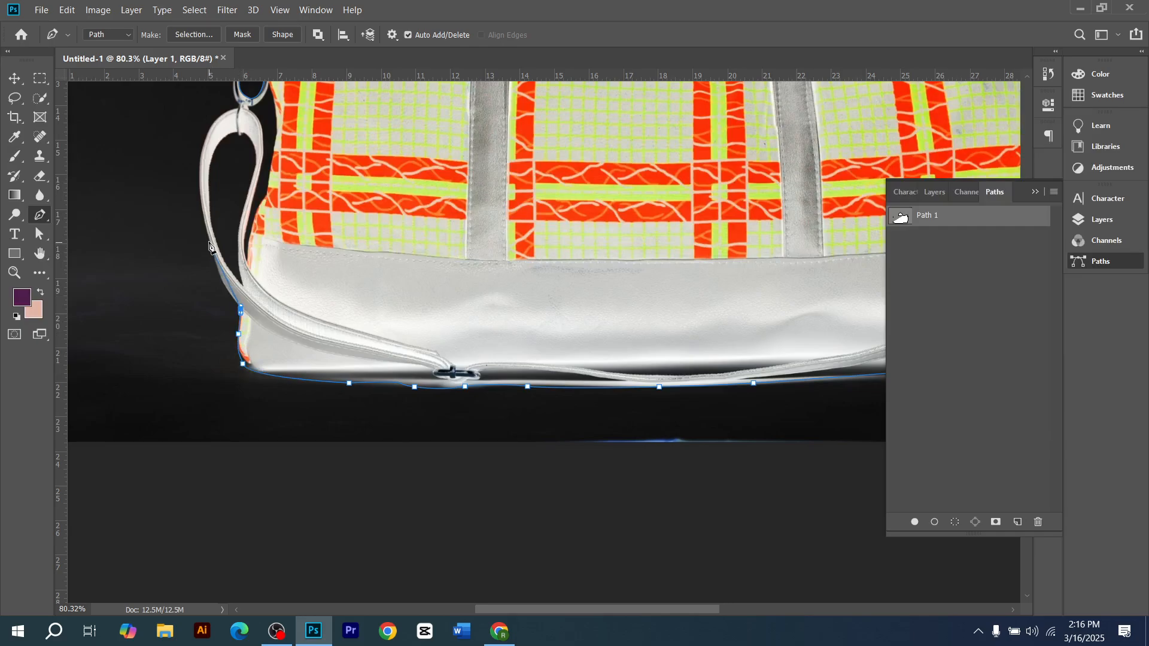
- Trace the outer edge of the left shoulder-strap loop upward to its top beneath the metal ring
drag(208, 238, 206, 214)
scroll(204, 209, up, 3)
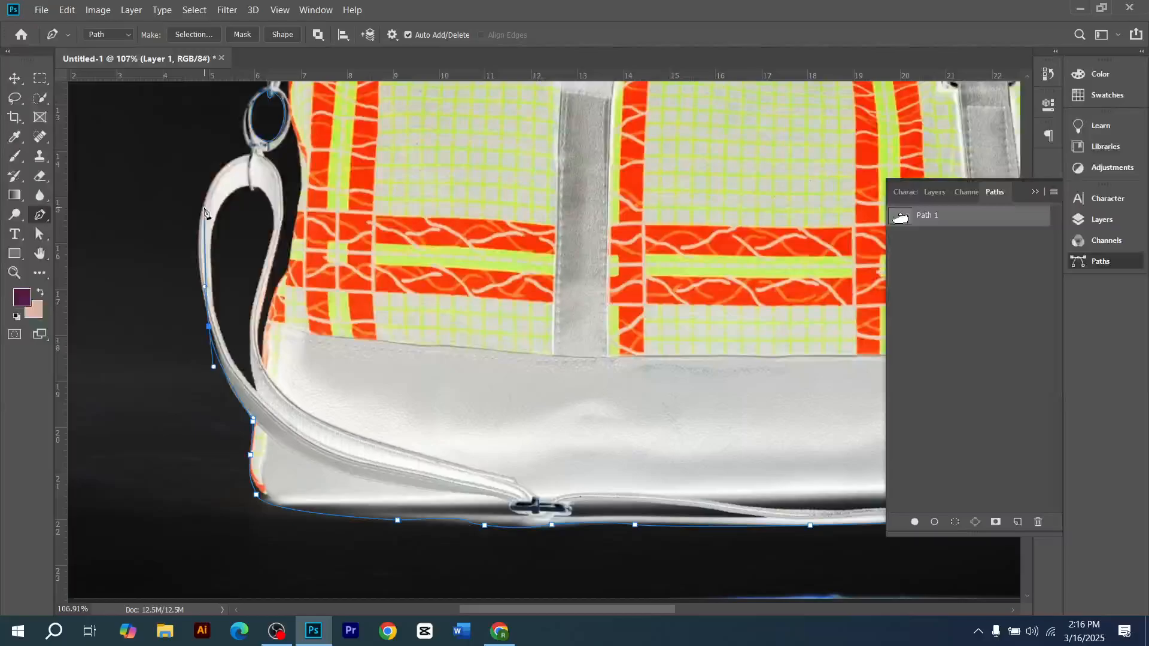
scroll(204, 210, up, 2)
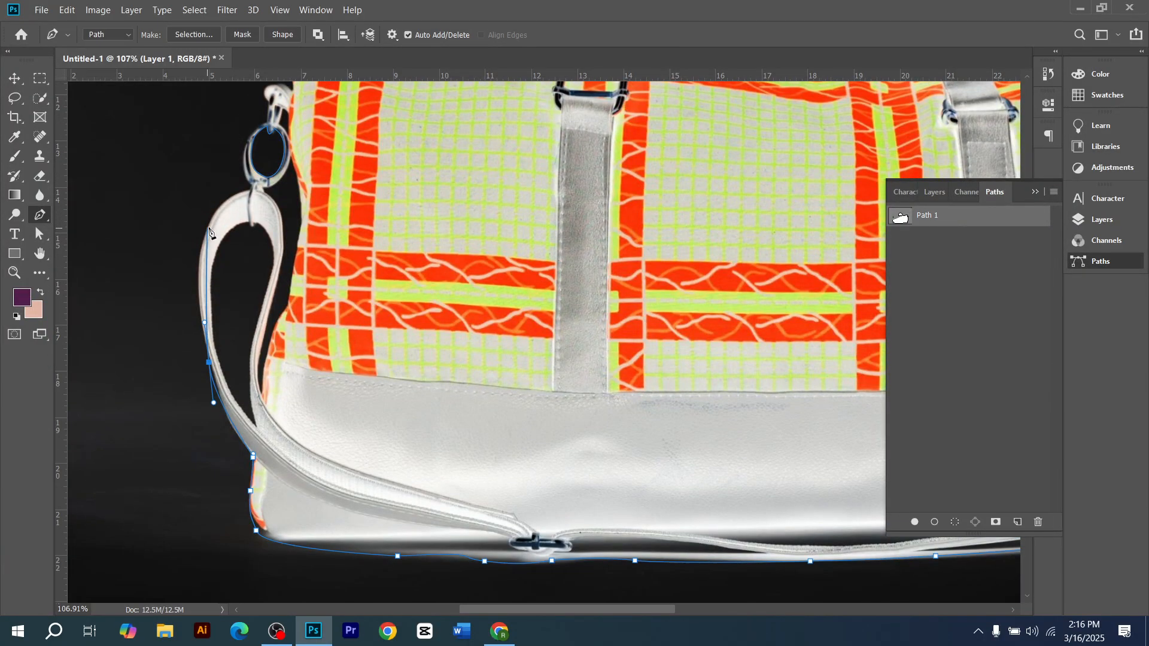
drag(208, 227, 255, 192)
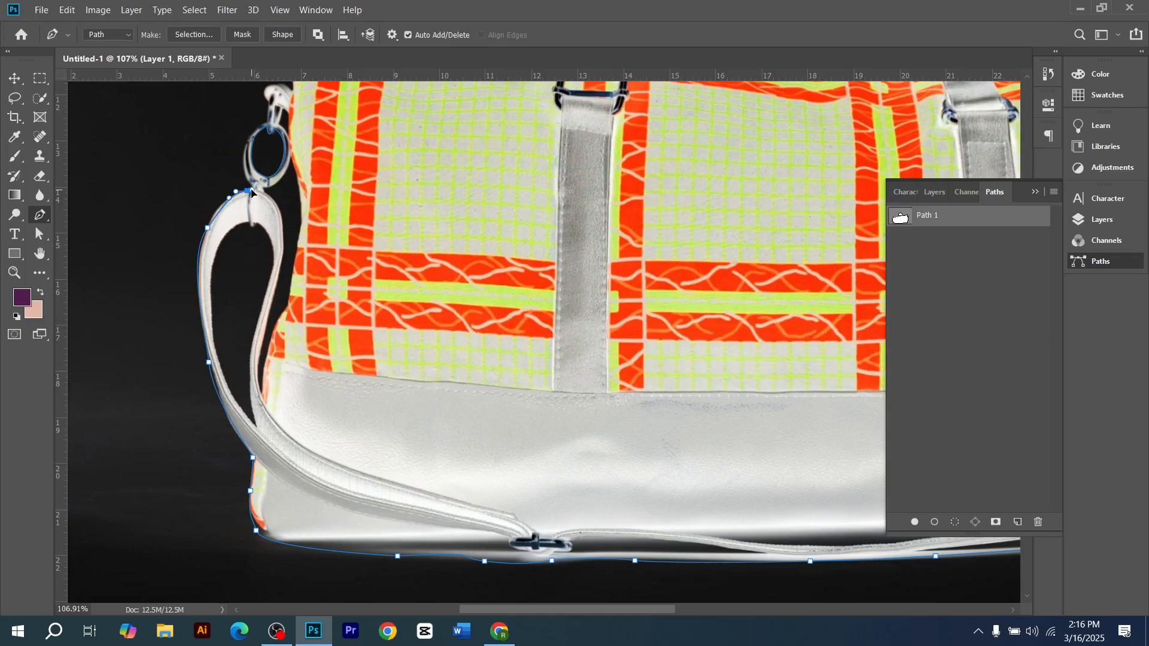
drag(351, 196, 501, 383)
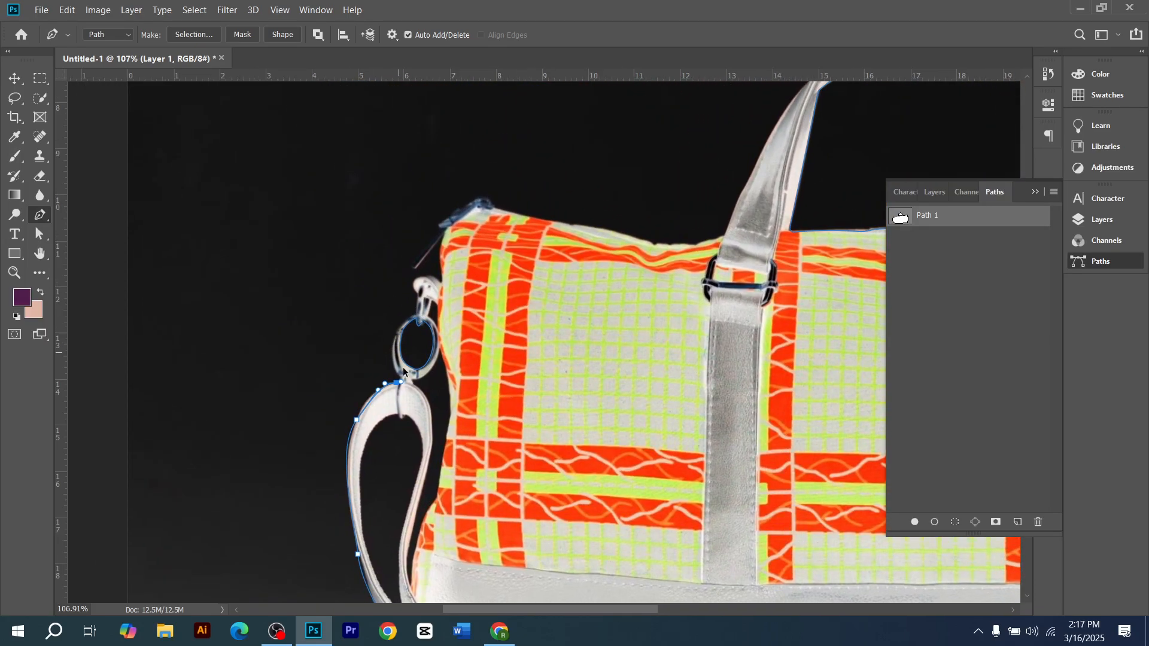
- Continue the outline around the left metal ring and clasp, then around the thin zipper cord at the bag's upper-left corner
scroll(396, 308, up, 4)
drag(395, 357, 412, 327)
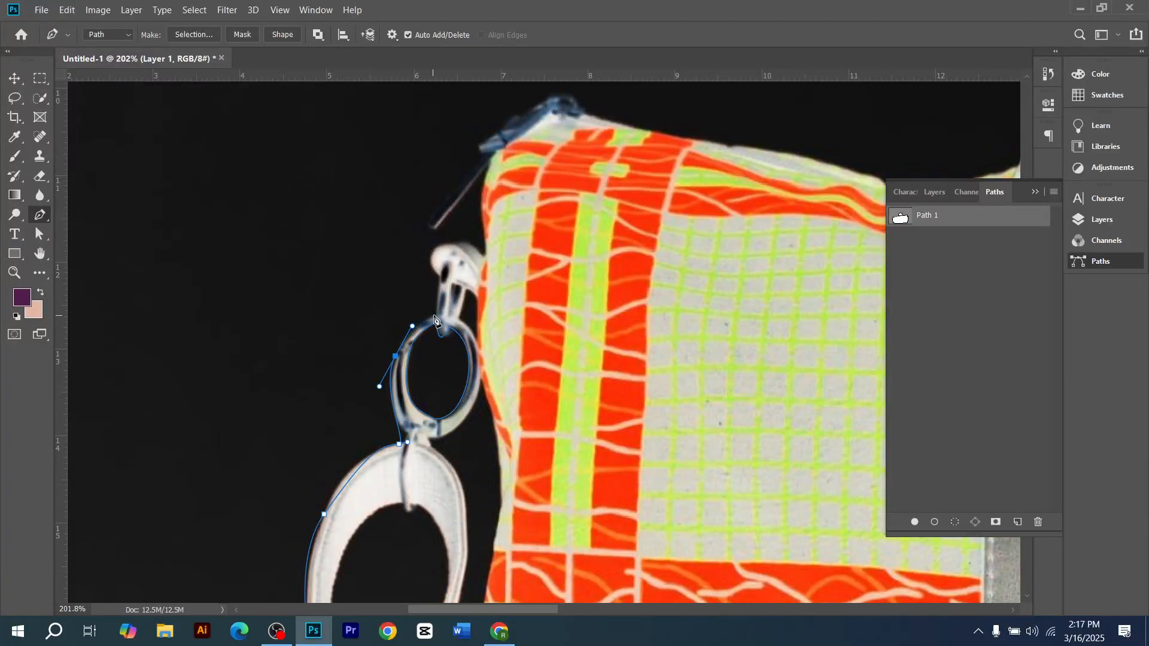
drag(433, 314, 434, 307)
drag(492, 268, 503, 276)
drag(483, 215, 483, 187)
drag(445, 222, 437, 233)
drag(474, 169, 487, 162)
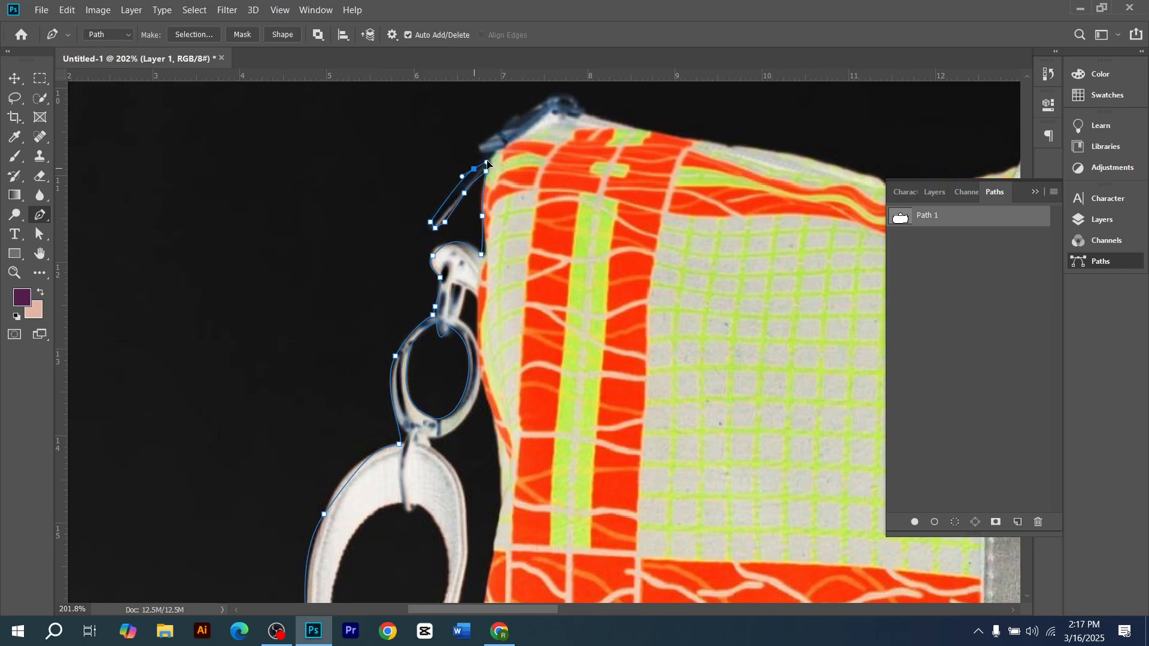
- Trace over the zipper end at the bag's upper-left corner and onto the start of the top edge
scroll(487, 161, down, 3)
drag(545, 113, 372, 399)
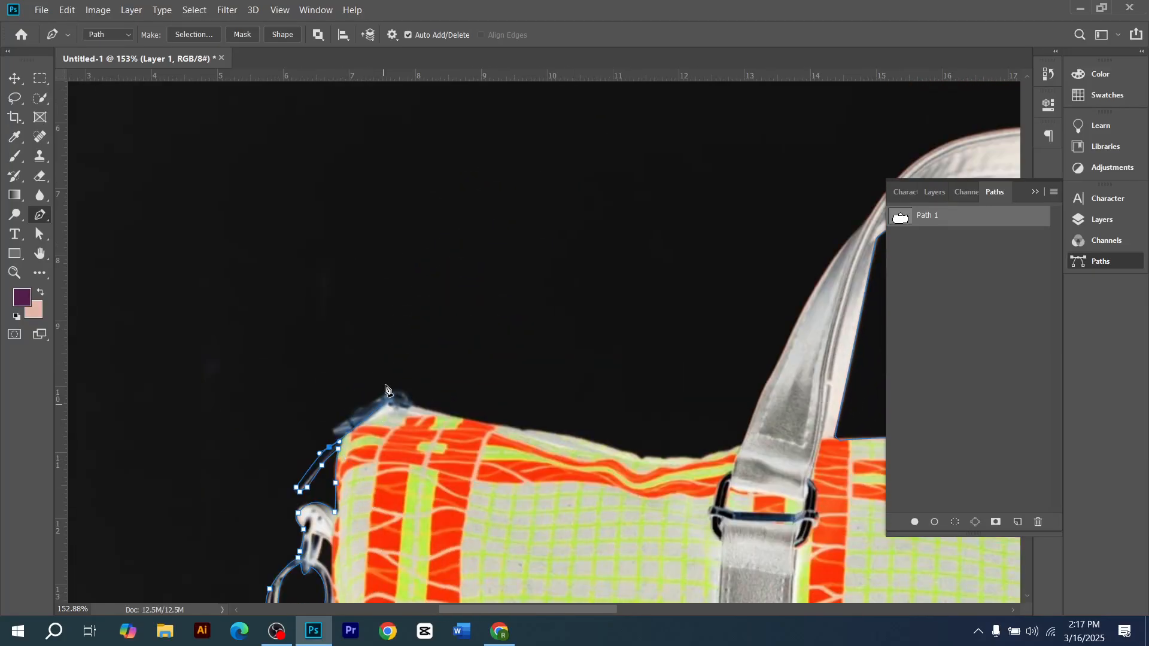
scroll(372, 398, up, 1)
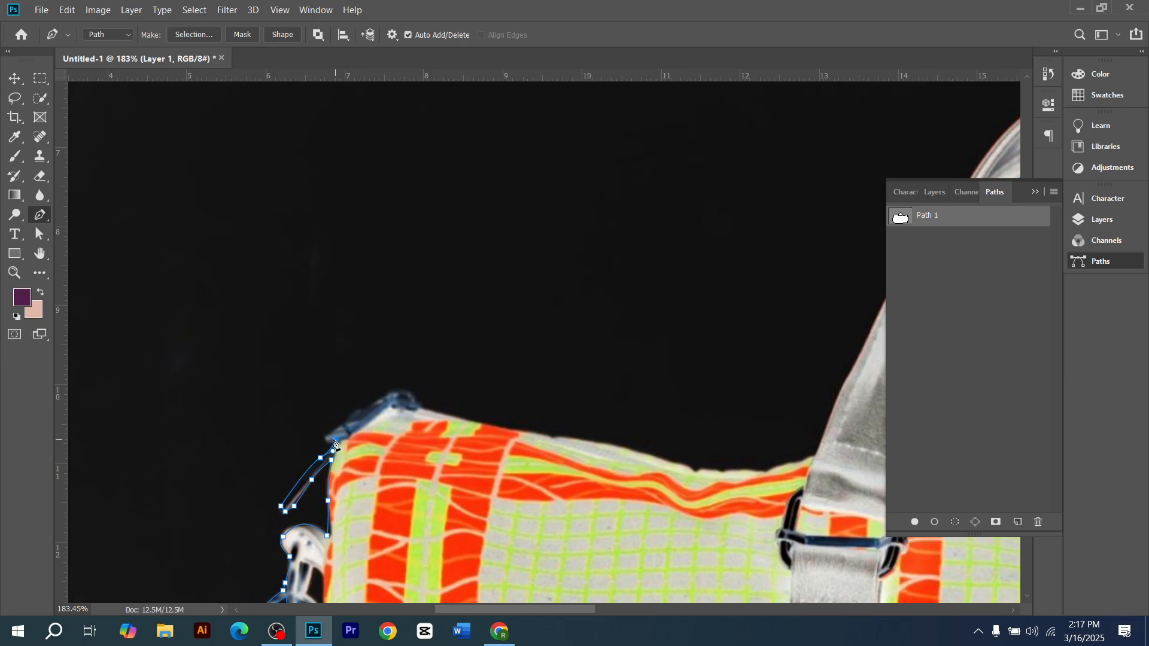
drag(398, 390, 417, 393)
scroll(480, 423, down, 3)
drag(531, 437, 418, 428)
scroll(475, 462, up, 4)
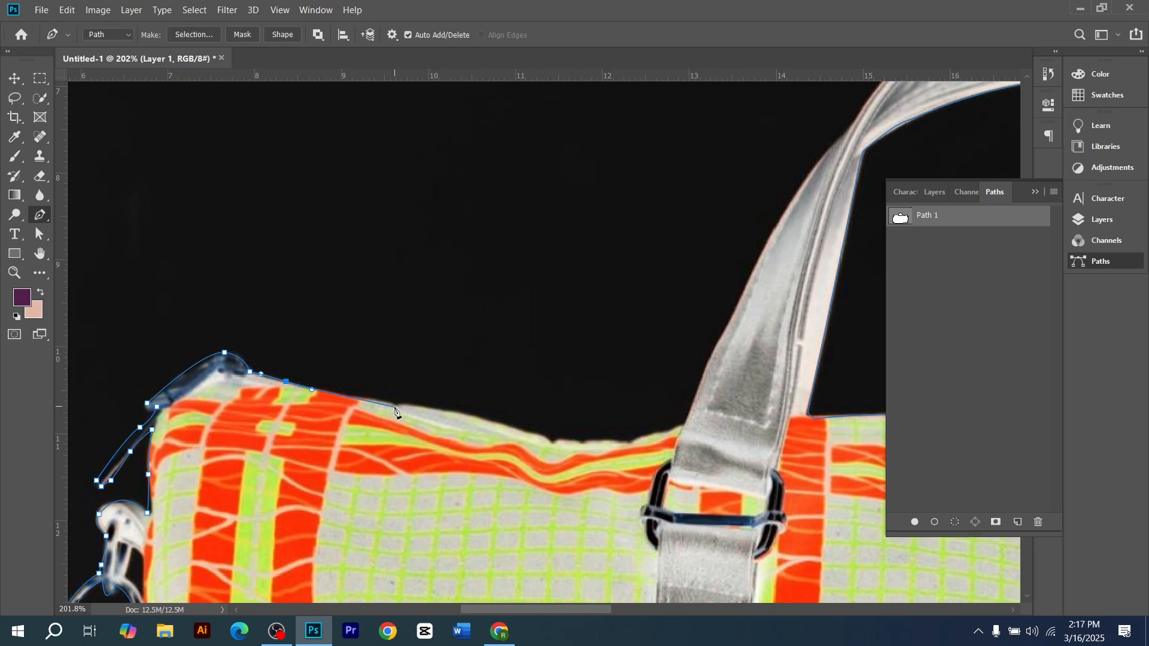
- Trace the bag's dipping top edge from the upper-left corner to the left base of the handle
drag(439, 412, 470, 418)
drag(622, 442, 648, 445)
drag(658, 430, 684, 427)
click(692, 400)
key(ctrl+z)
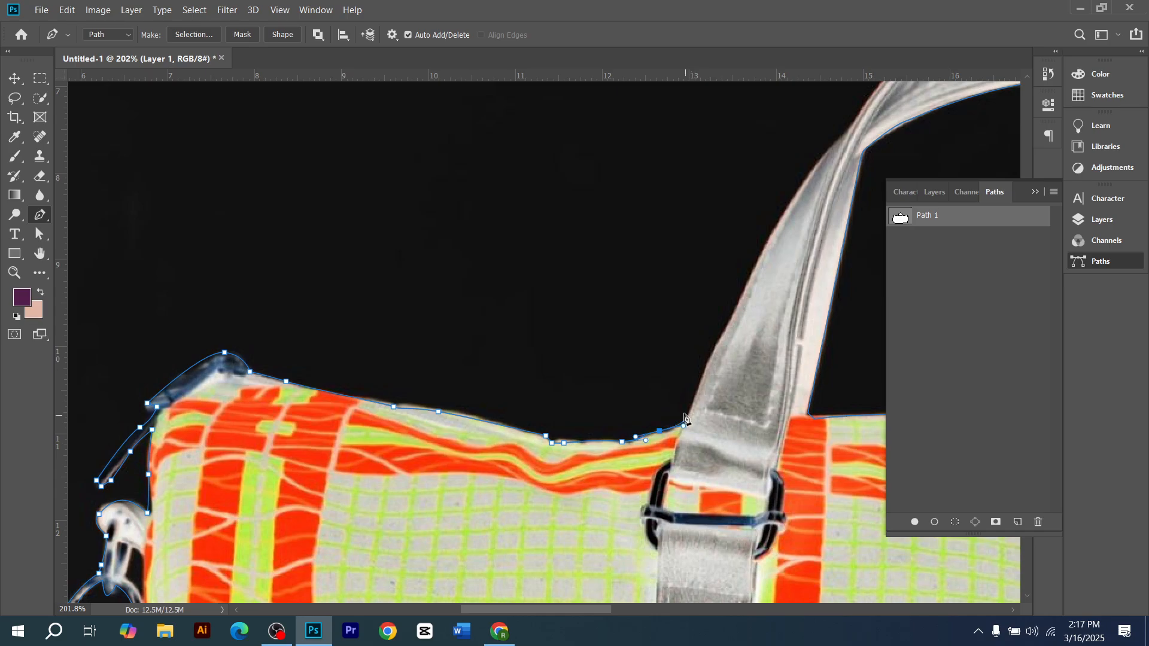
- Trace the outer edge of the handle's left side up past the strap twist to the start of the arch
drag(715, 386, 577, 436)
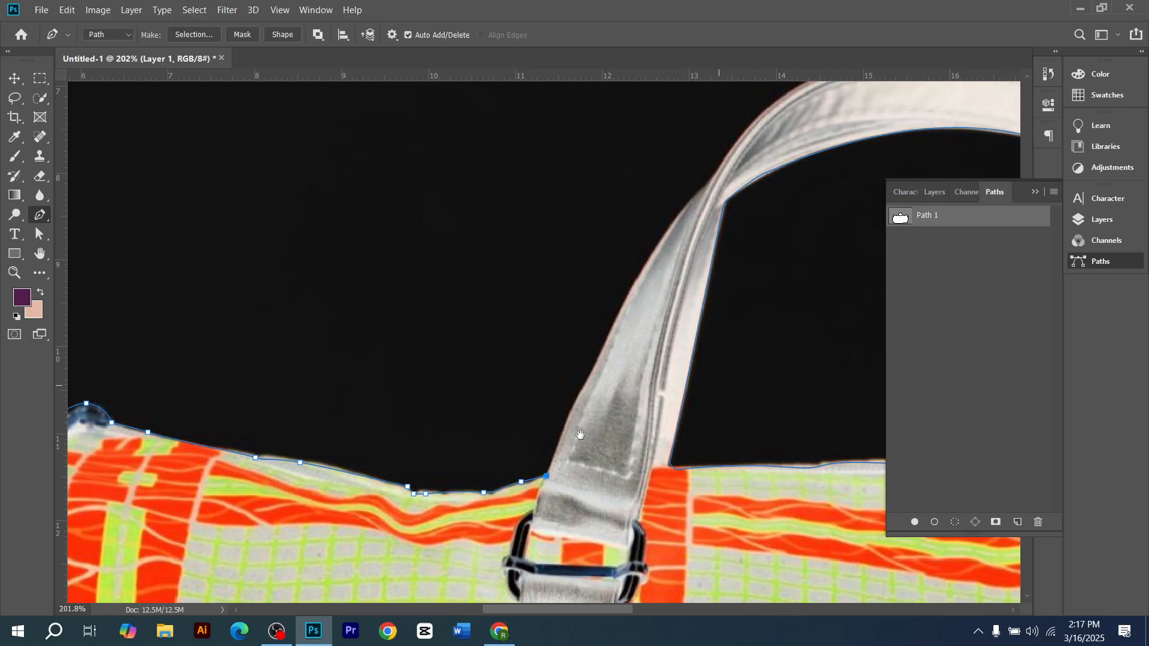
drag(619, 315, 643, 275)
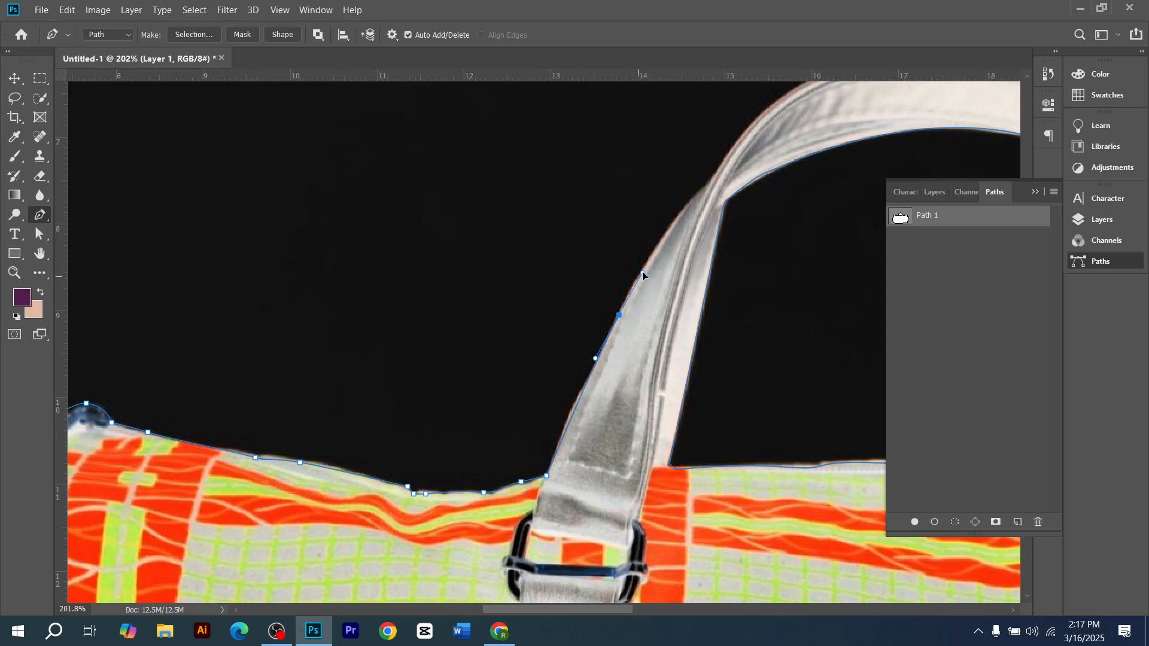
drag(689, 204, 594, 426)
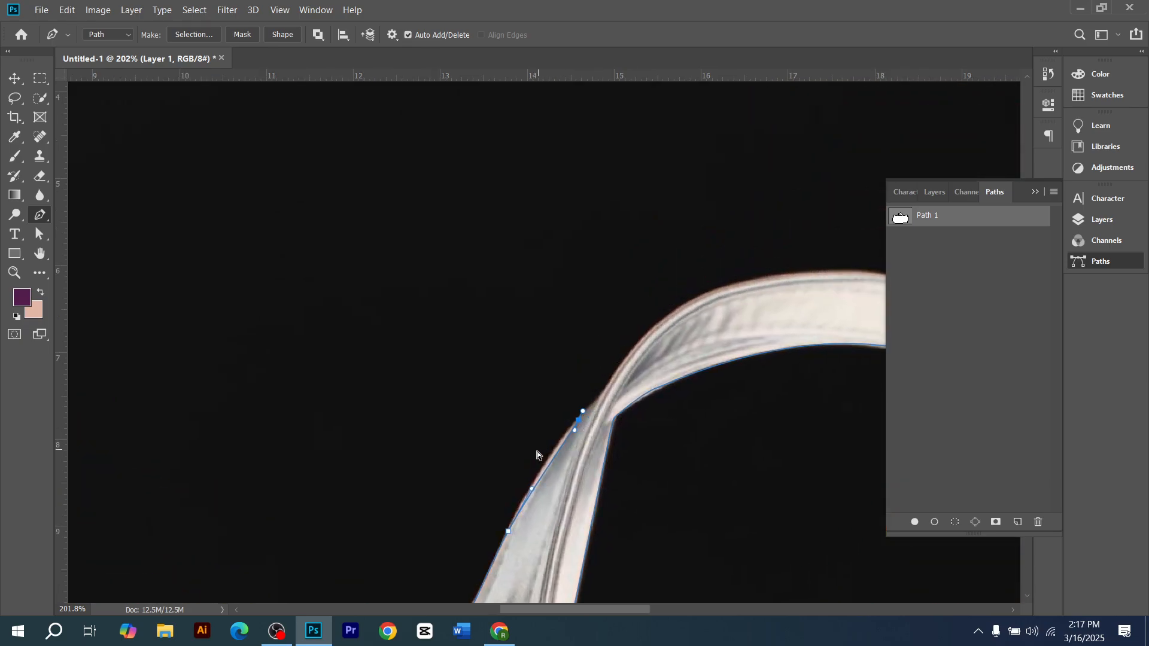
key(ctrl+z)
drag(591, 404, 608, 391)
drag(652, 327, 430, 368)
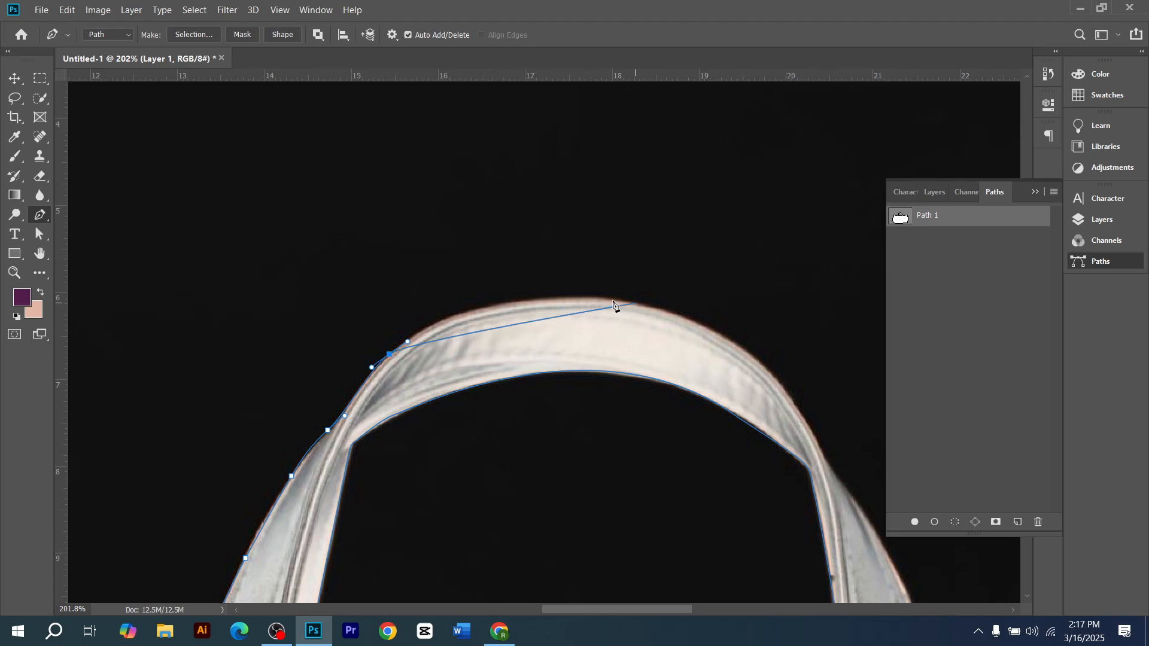
- Trace the handle's arch and its right outer edge down to the bag's top edge, closing the outer outline
drag(610, 300, 755, 313)
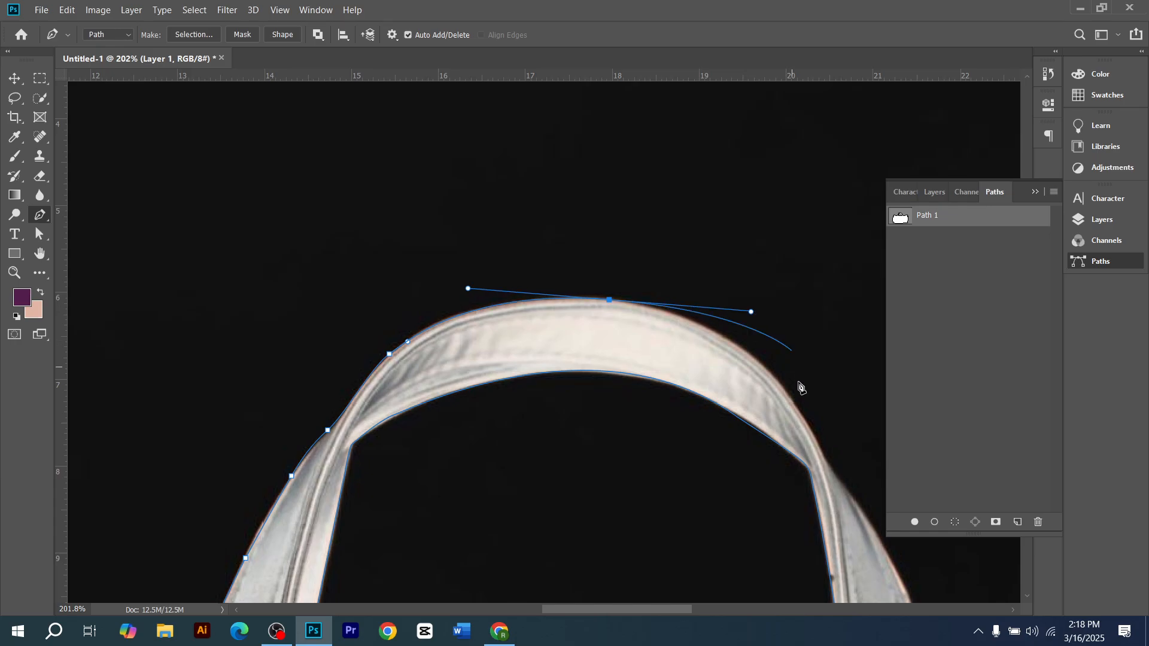
click(802, 416)
drag(743, 387, 745, 341)
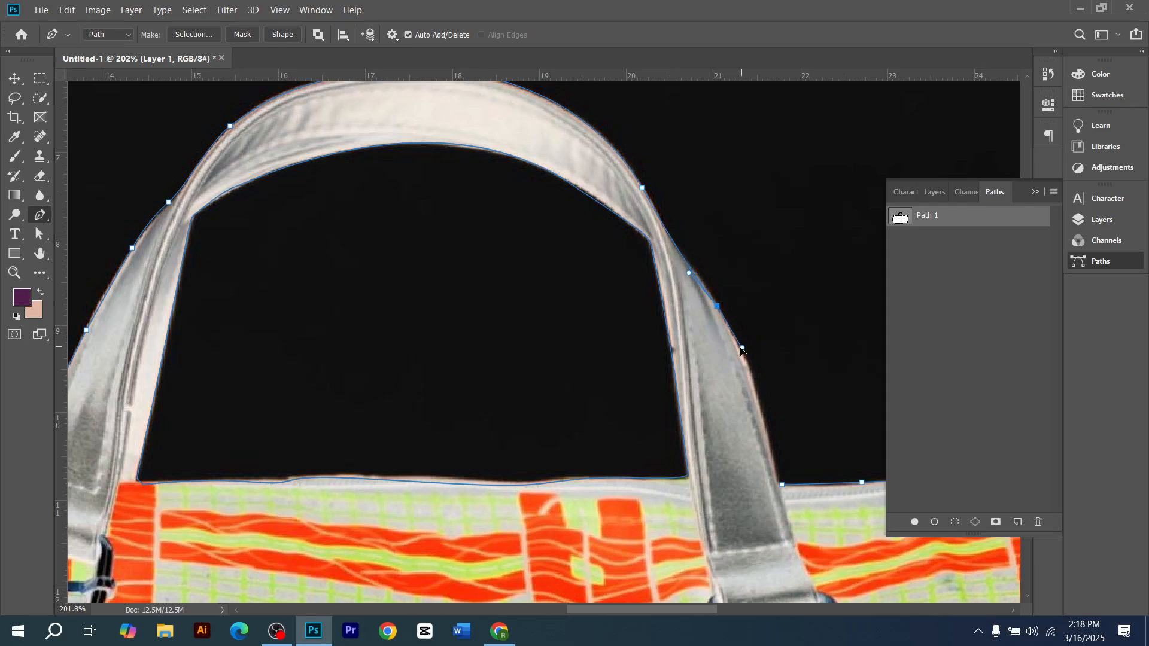
click(741, 351)
scroll(742, 359, down, 2)
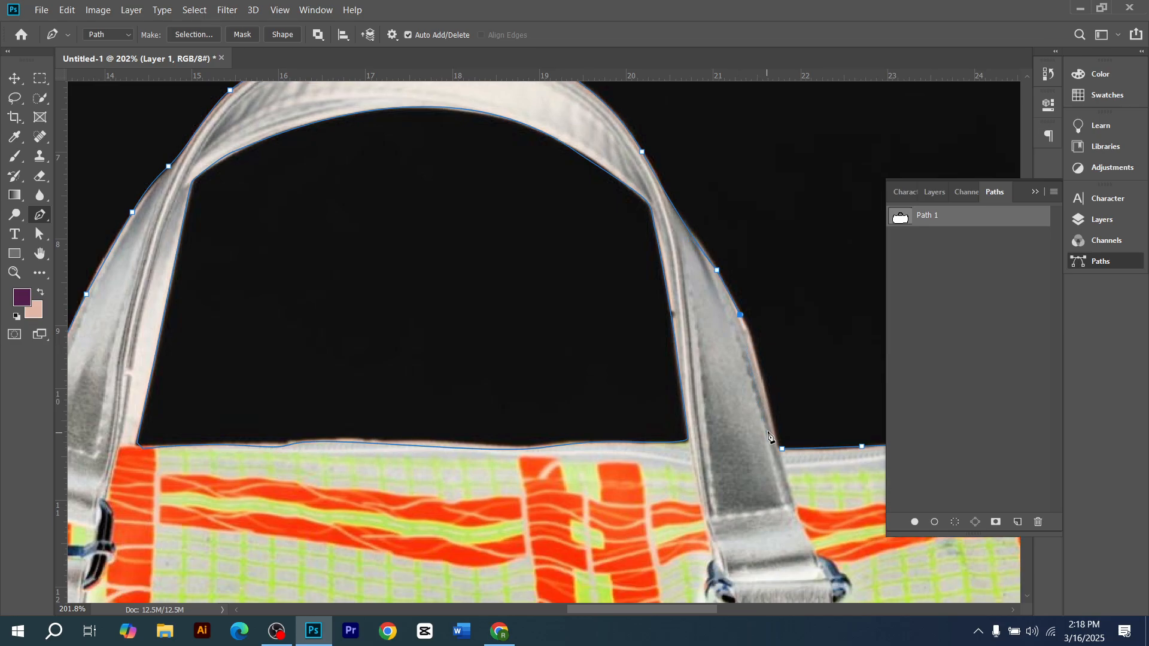
mouse_move(781, 450)
mouse_down()
mouse_move(796, 494)
mouse_move(780, 450)
mouse_up()
click(781, 450)
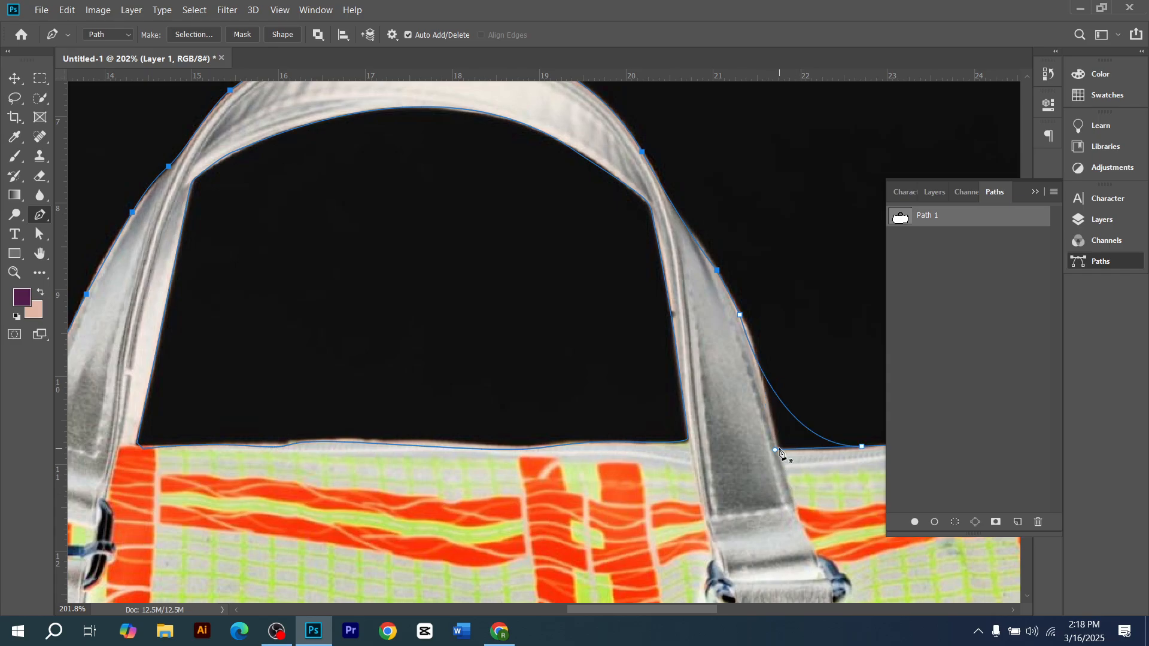
- Trace the gap between the bag's right side and the shoulder strap as a closed path below the right ring
scroll(742, 449, down, 5)
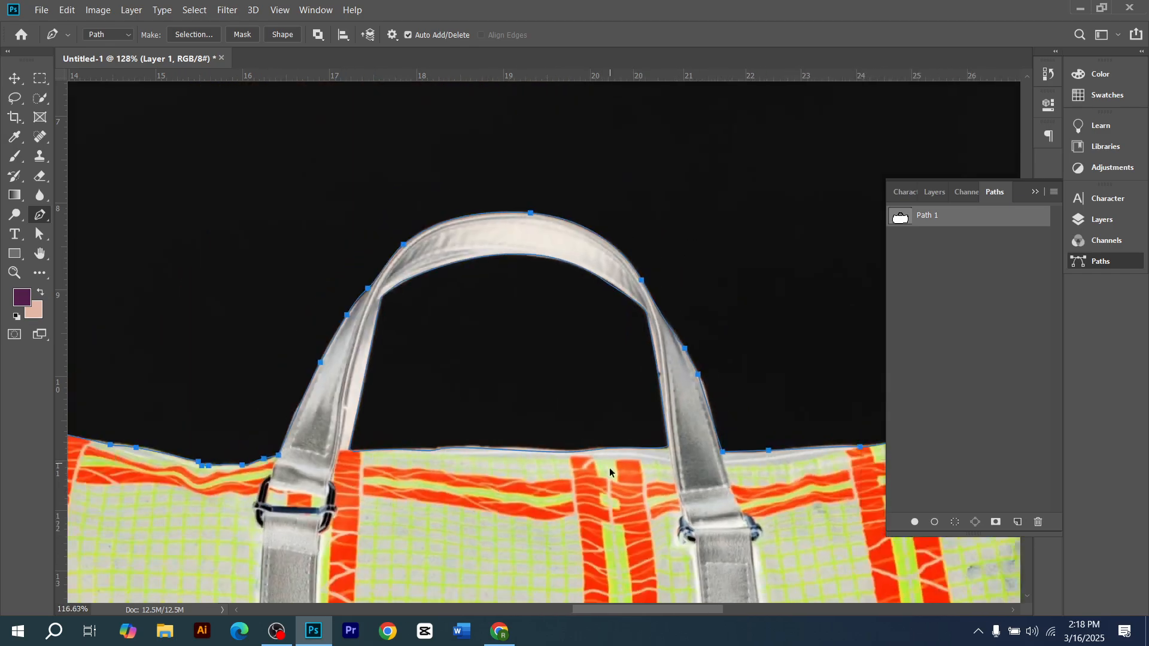
scroll(611, 479, down, 3)
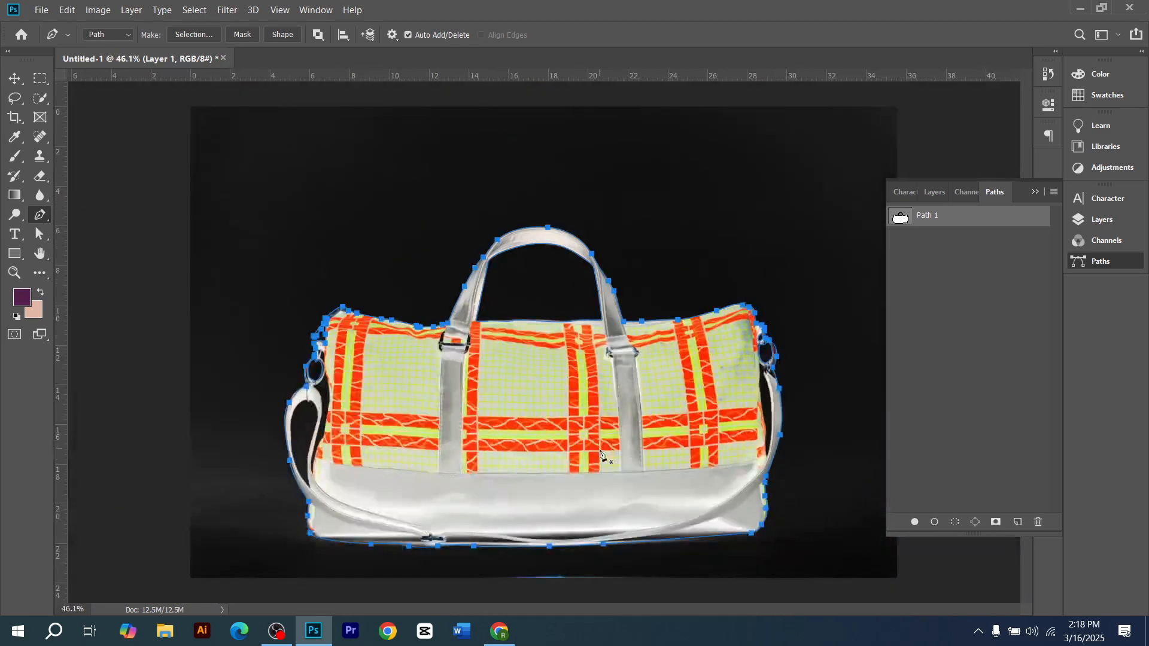
scroll(696, 458, up, 4)
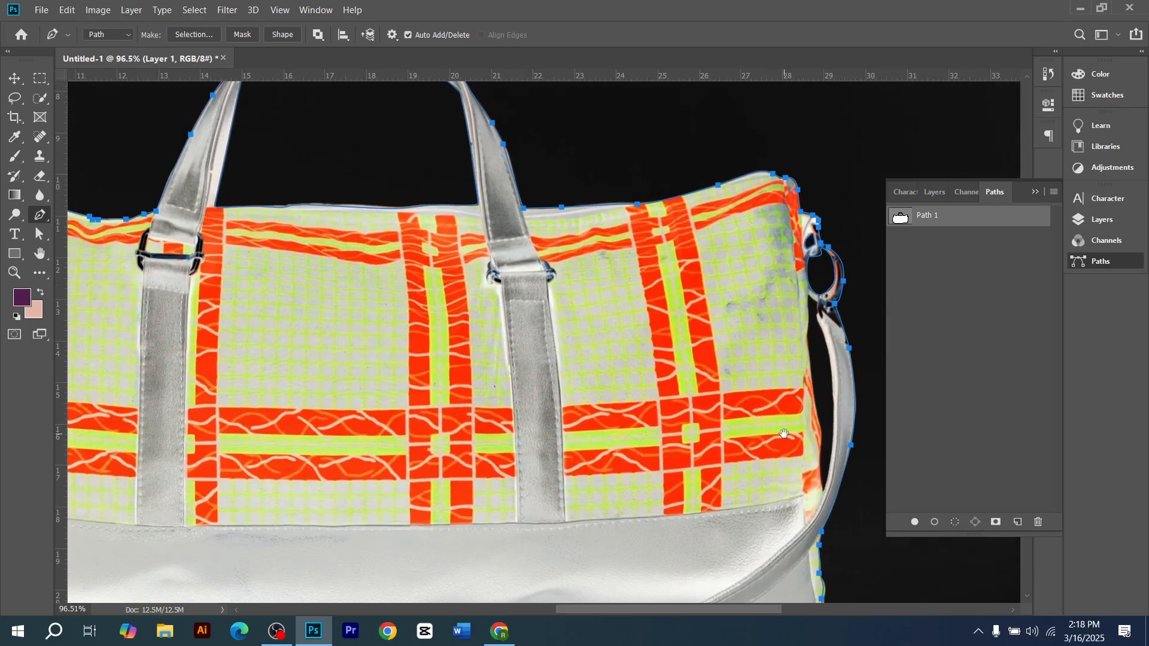
drag(763, 428, 620, 428)
scroll(667, 413, up, 3)
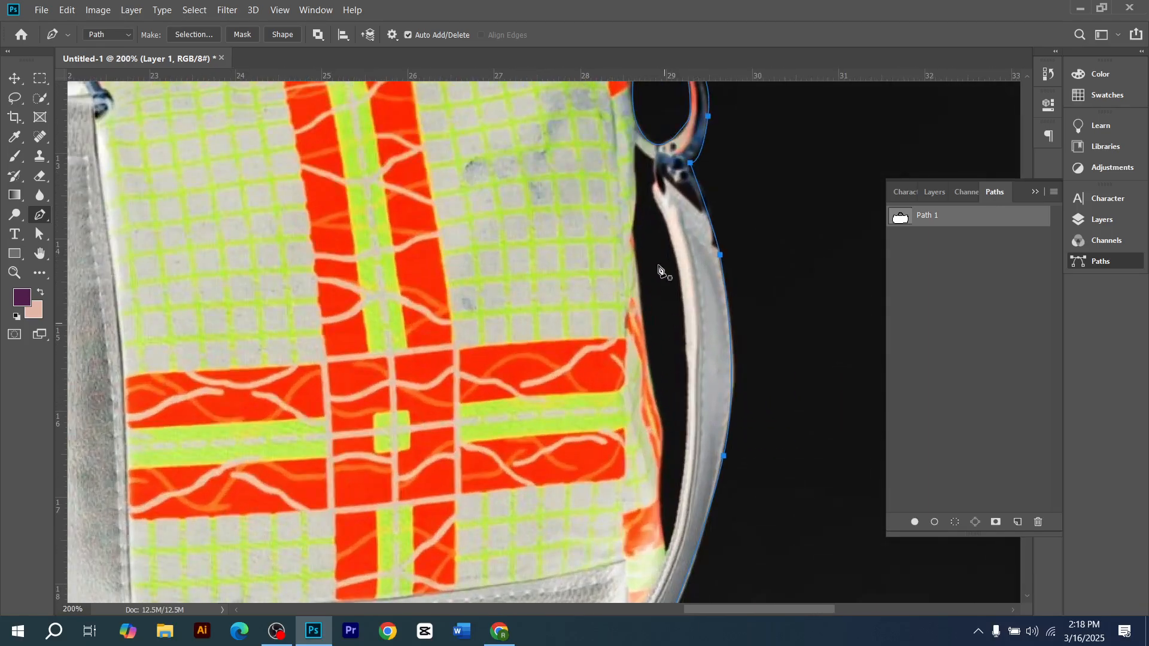
click(633, 144)
click(631, 226)
drag(631, 228, 627, 258)
drag(648, 372, 648, 390)
drag(663, 531, 666, 548)
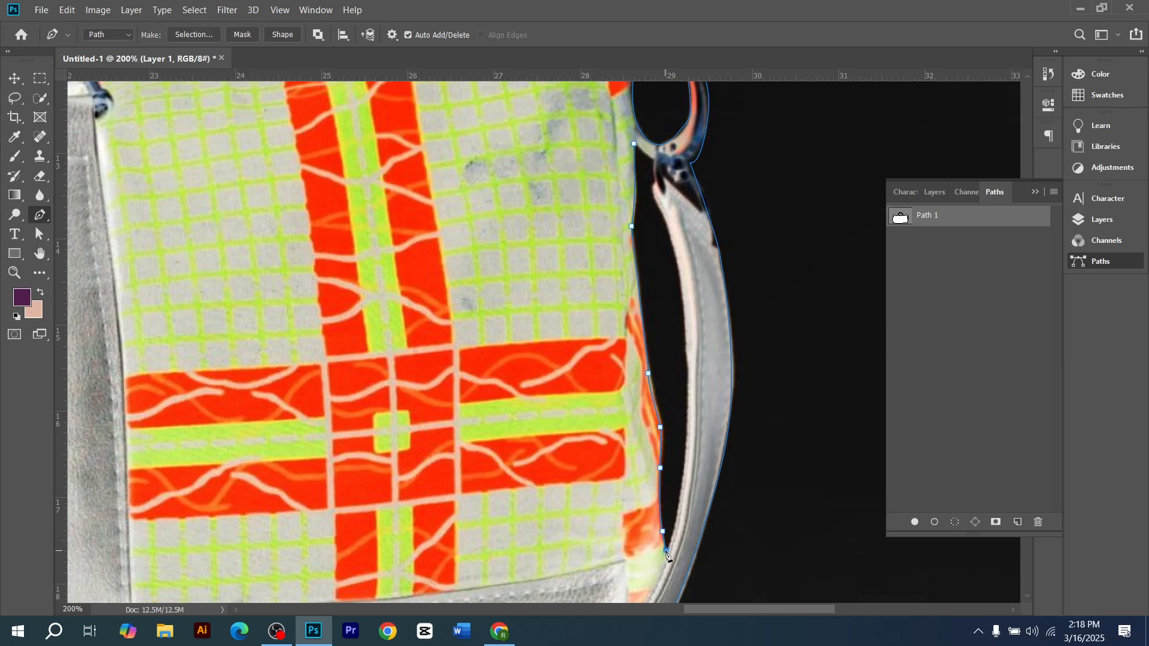
drag(686, 453, 688, 404)
drag(685, 319, 654, 179)
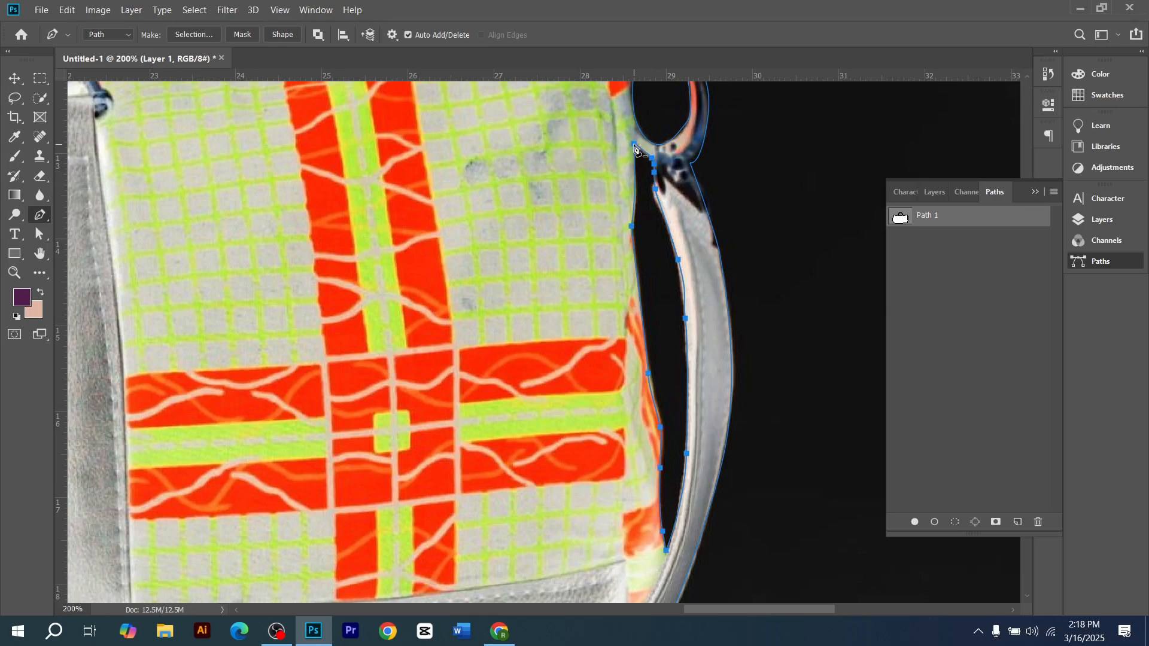
- Start a path inside the left strap loop and trace its left inner edge down to the pointed lower end
scroll(634, 144, down, 6)
drag(677, 312, 898, 314)
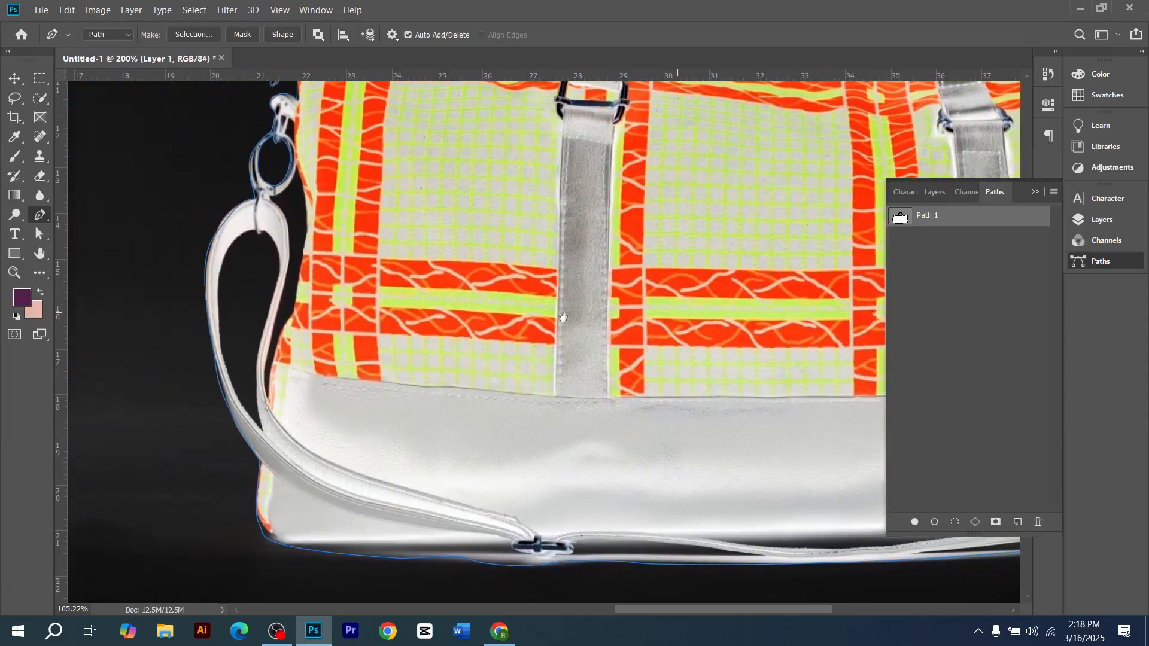
scroll(539, 314, left, 5)
scroll(532, 333, down, 5)
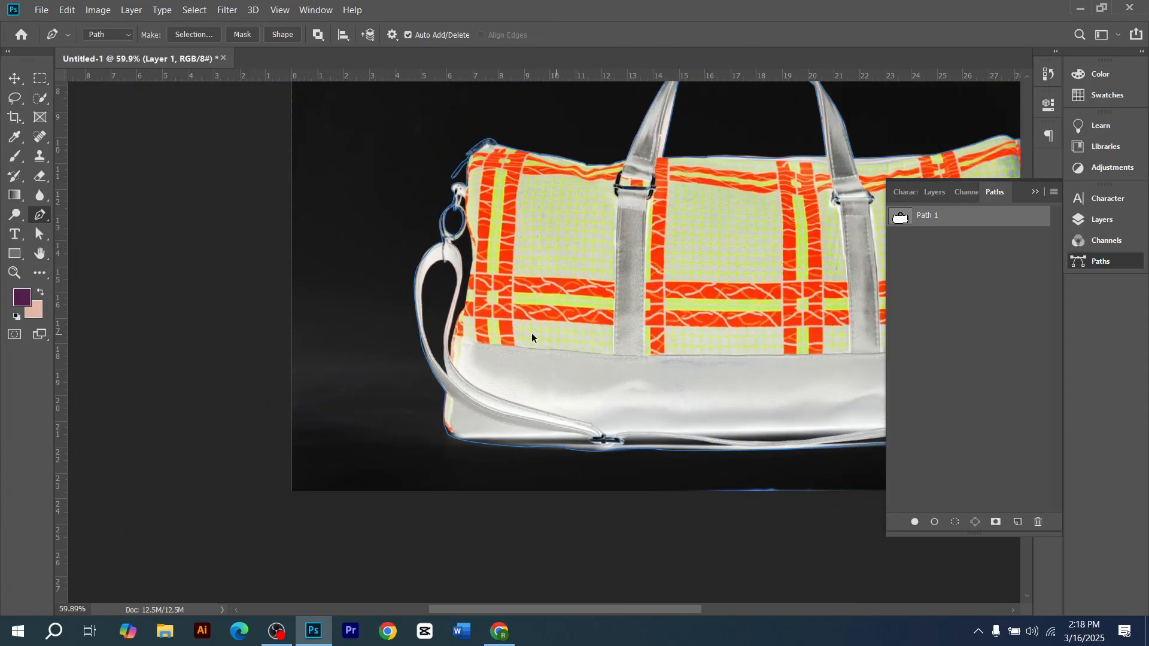
scroll(530, 335, down, 3)
scroll(242, 467, up, 5)
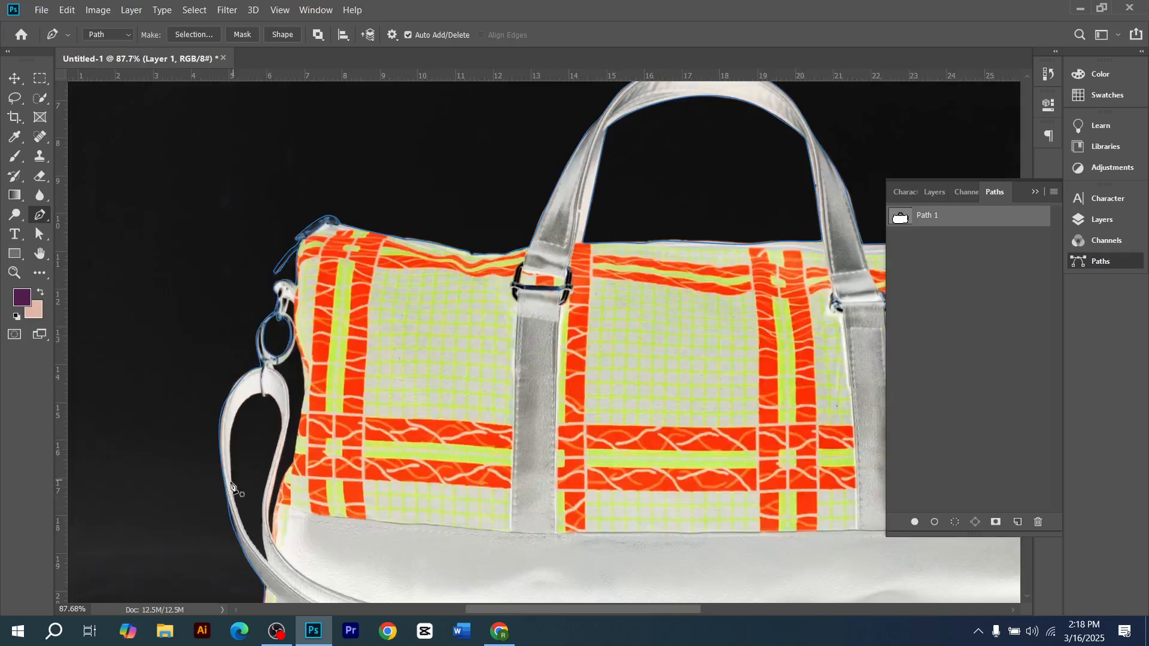
scroll(232, 486, down, 2)
scroll(218, 423, up, 6)
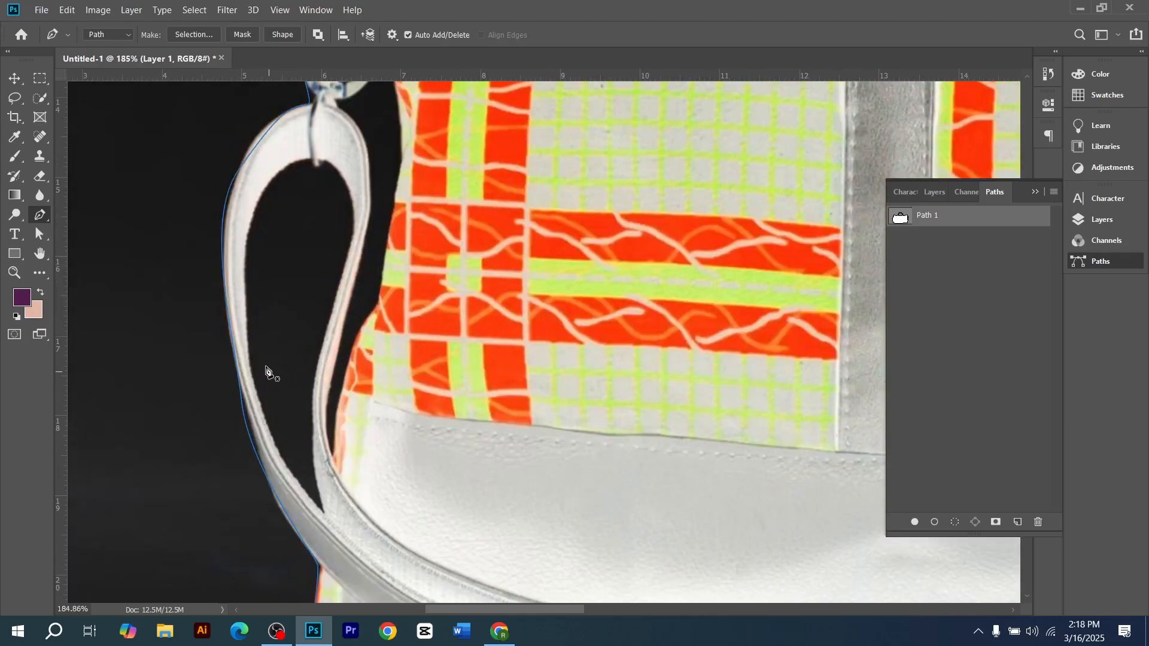
click(258, 201)
drag(253, 378, 277, 467)
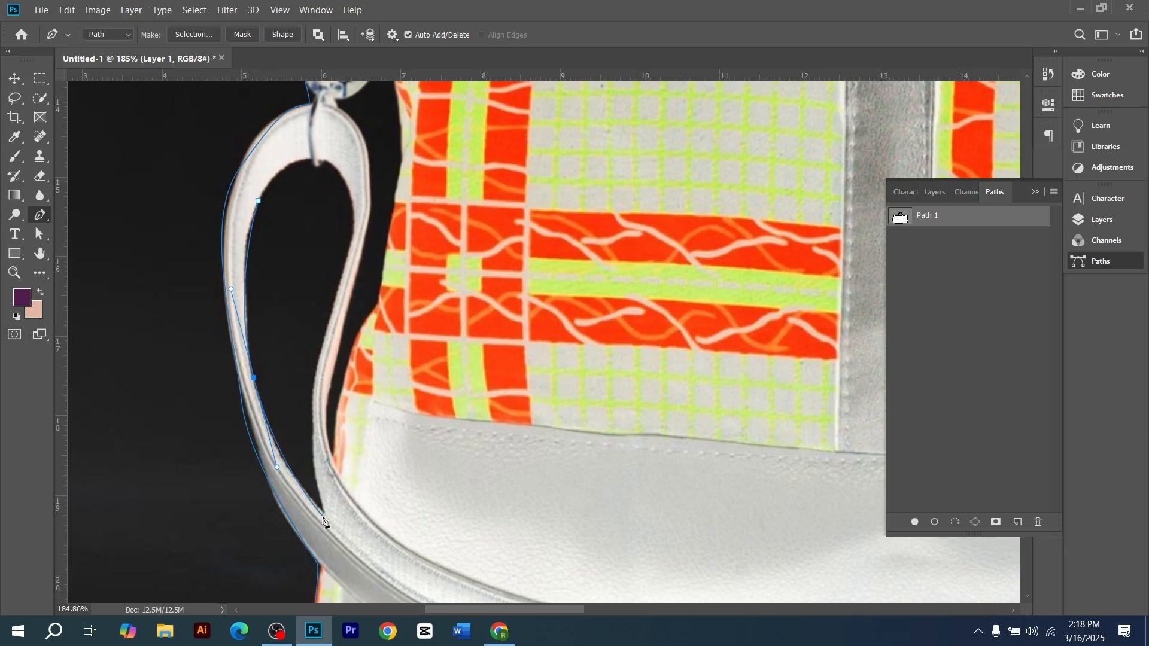
drag(323, 517, 333, 520)
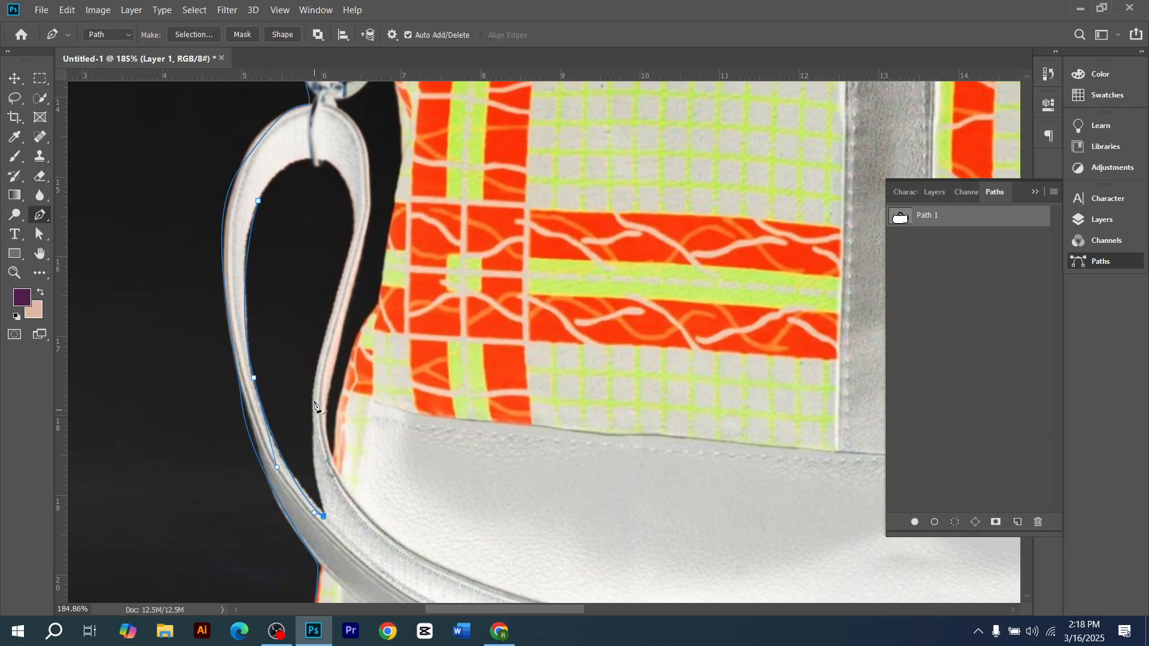
- Trace the right inner edge and rounded top of the left strap loop's opening, closing the path at its starting point
drag(316, 382, 326, 312)
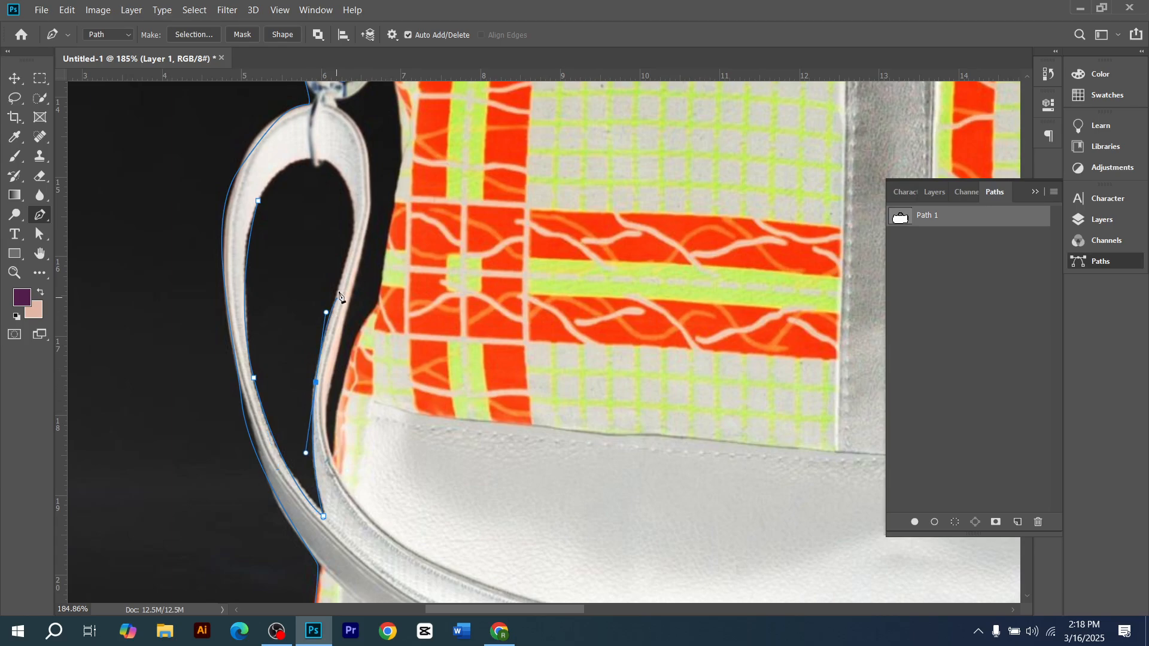
drag(349, 247, 354, 232)
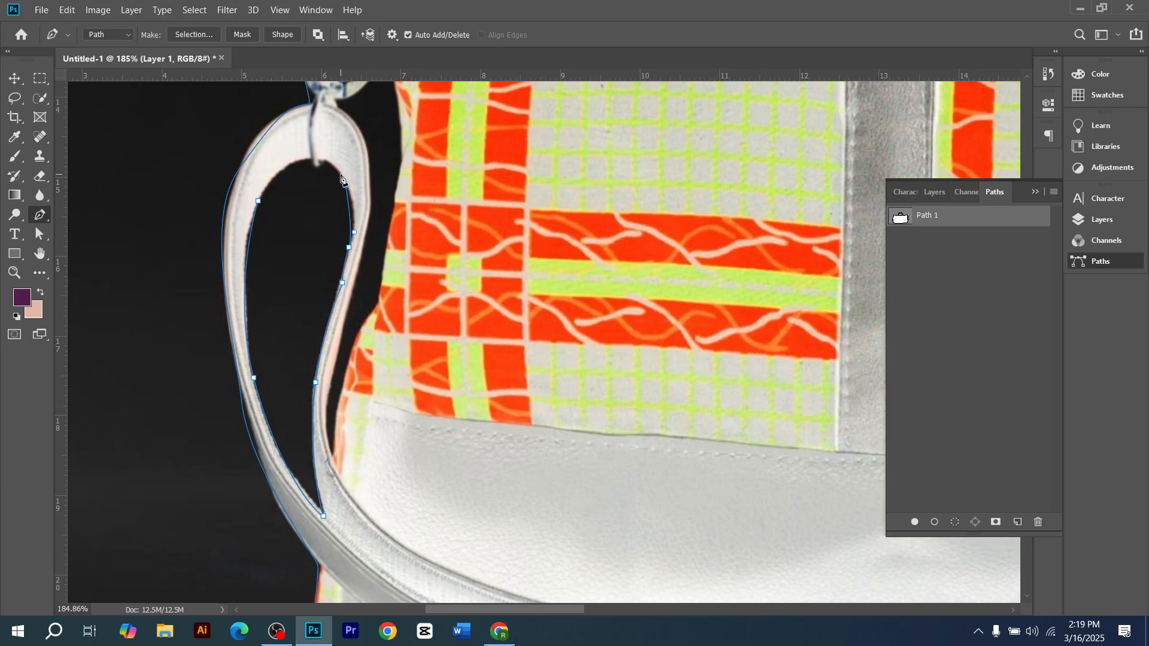
click(345, 181)
drag(318, 160, 302, 159)
click(282, 170)
click(257, 201)
- Start a path in the gap between the left strap loop and the bag, following the strap's edge down to the gap's lower tip
click(368, 174)
drag(353, 295, 335, 395)
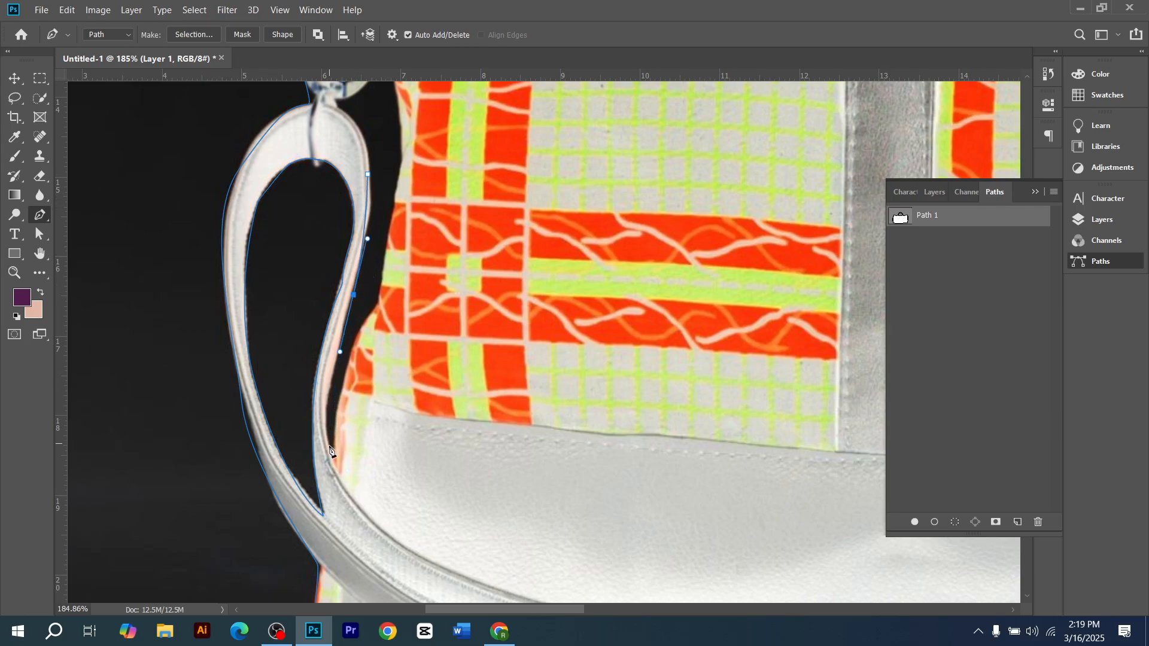
drag(328, 449, 340, 477)
click(332, 455)
- Trace the gap's other side up the bag's left edge and around the ring's underside, closing the path on the strap loop
drag(362, 327, 379, 297)
scroll(402, 233, up, 2)
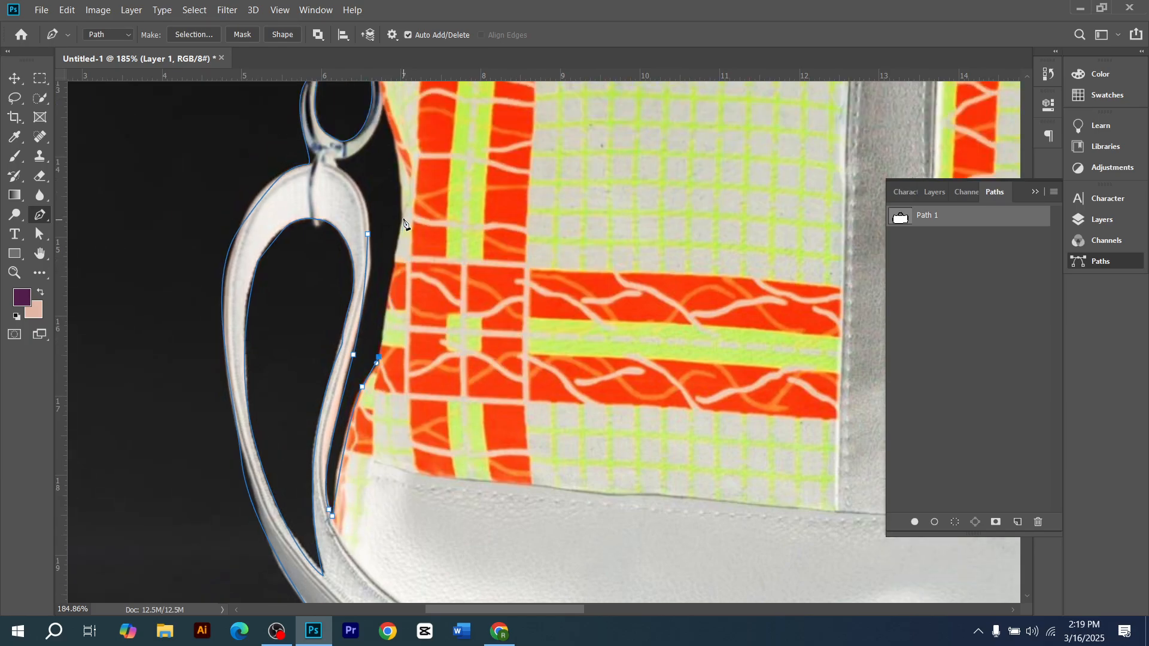
drag(404, 210, 400, 177)
key(ctrl+z)
drag(400, 221, 405, 204)
drag(396, 153, 367, 267)
scroll(396, 140, up, 2)
click(335, 210)
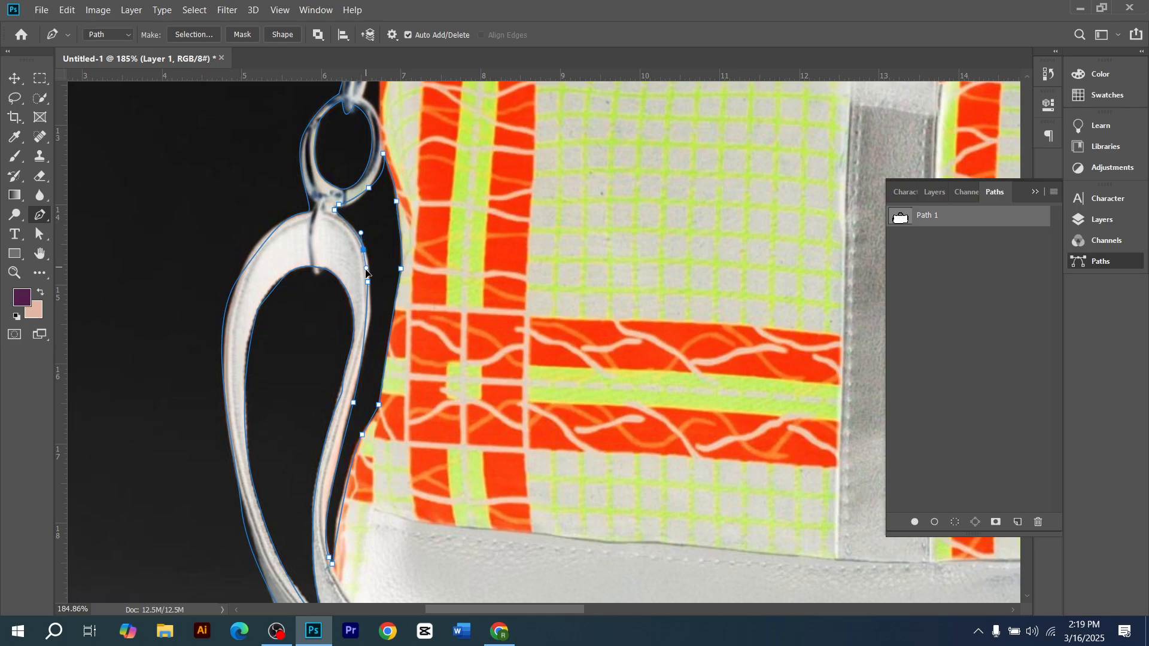
click(368, 282)
- Try to make a selection with a 0.5 pixel feather radius from Path 1 while only the last subpath is active, and deselect it
scroll(368, 281, down, 2)
scroll(368, 293, down, 5)
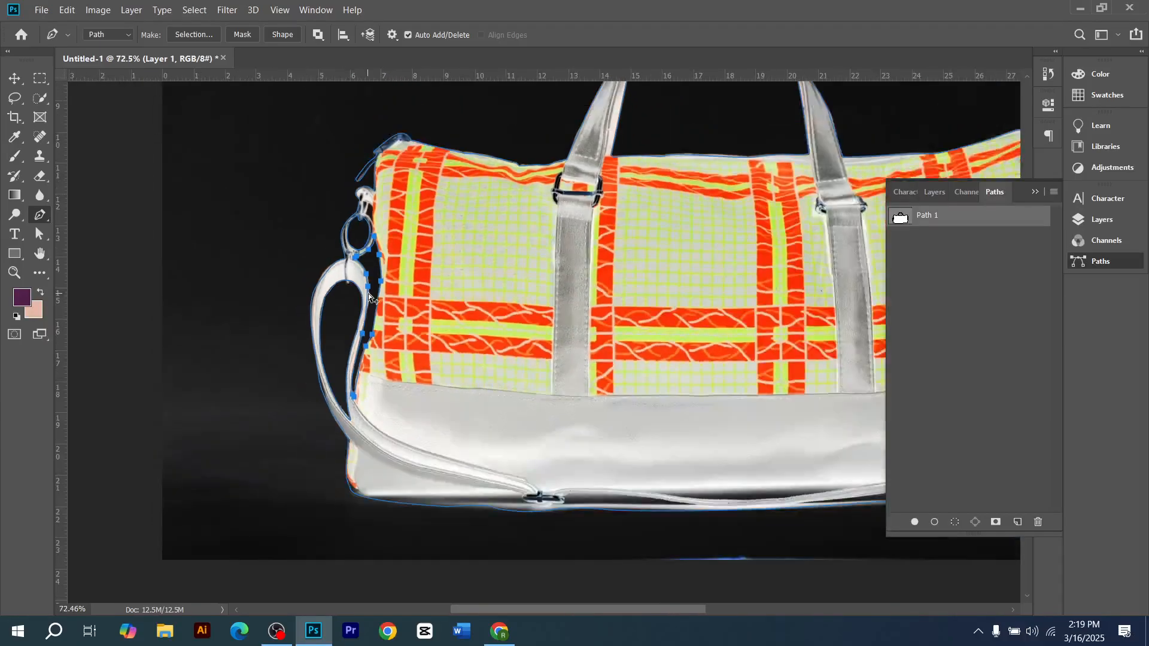
scroll(377, 299, down, 1)
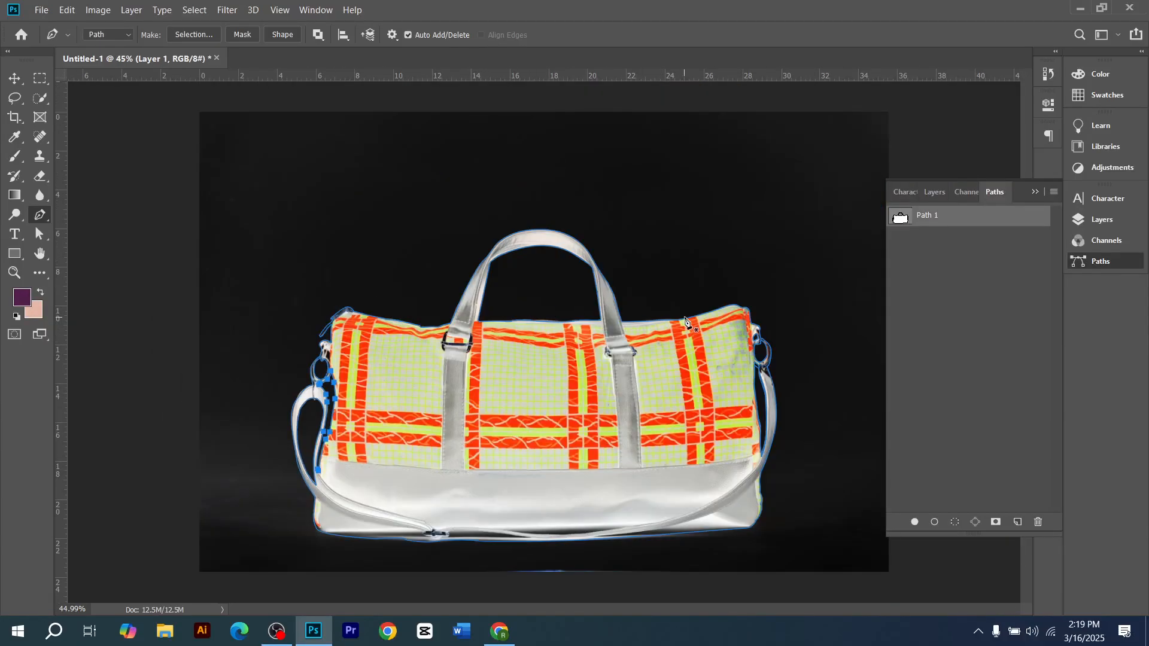
click(936, 193)
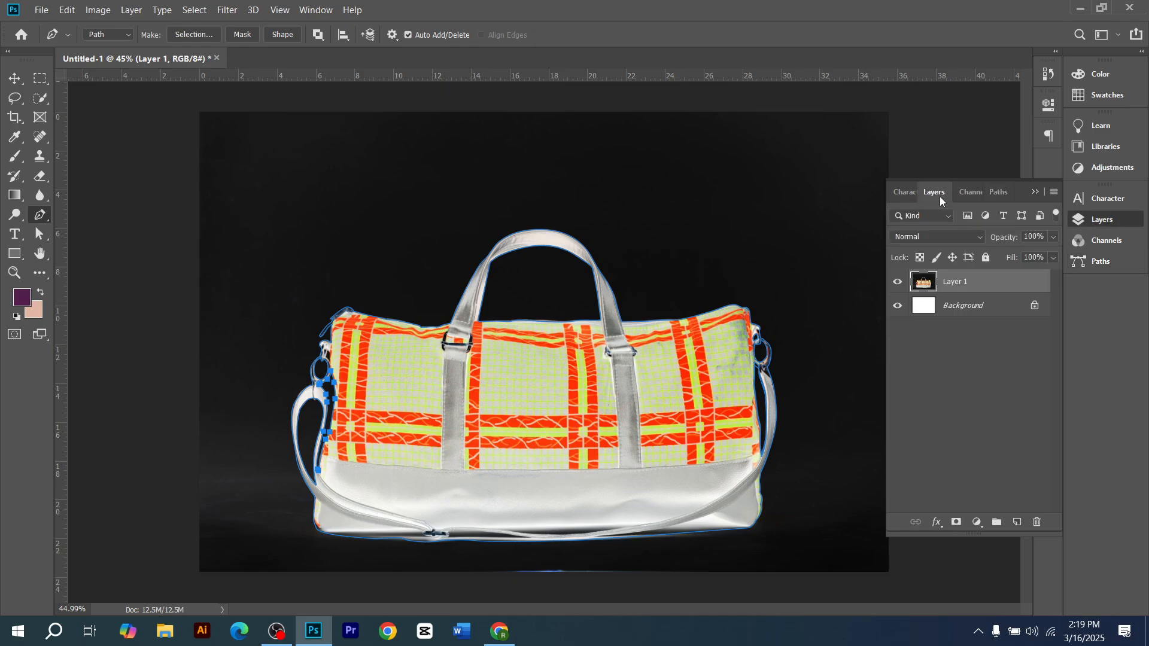
click(996, 192)
right_click(533, 397)
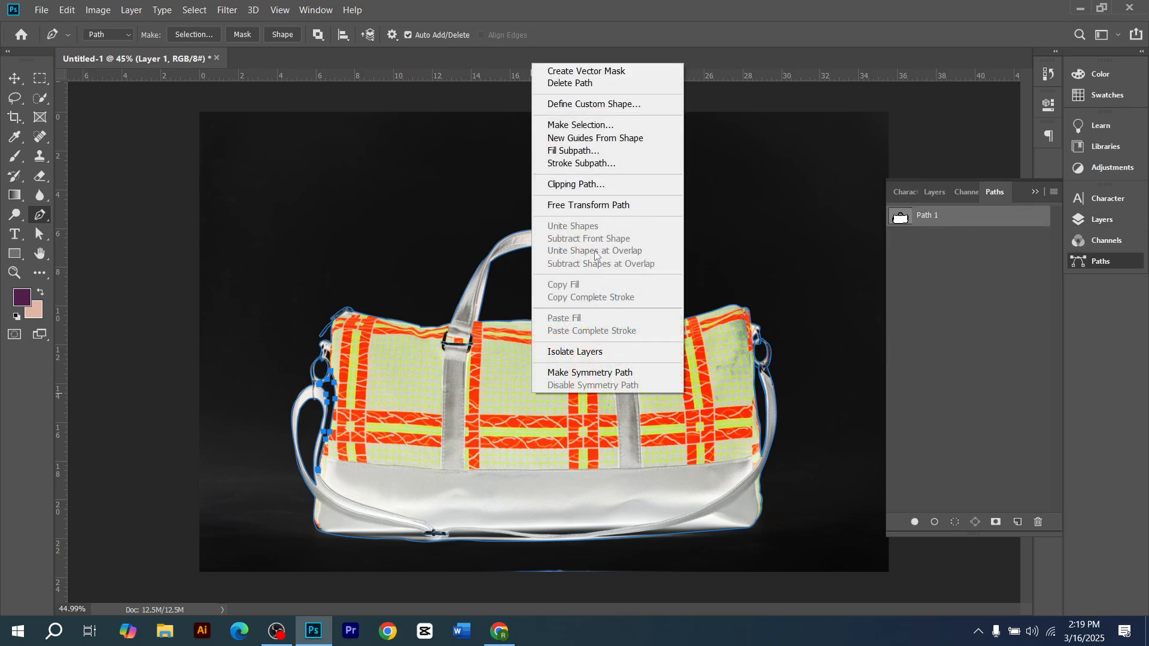
click(593, 125)
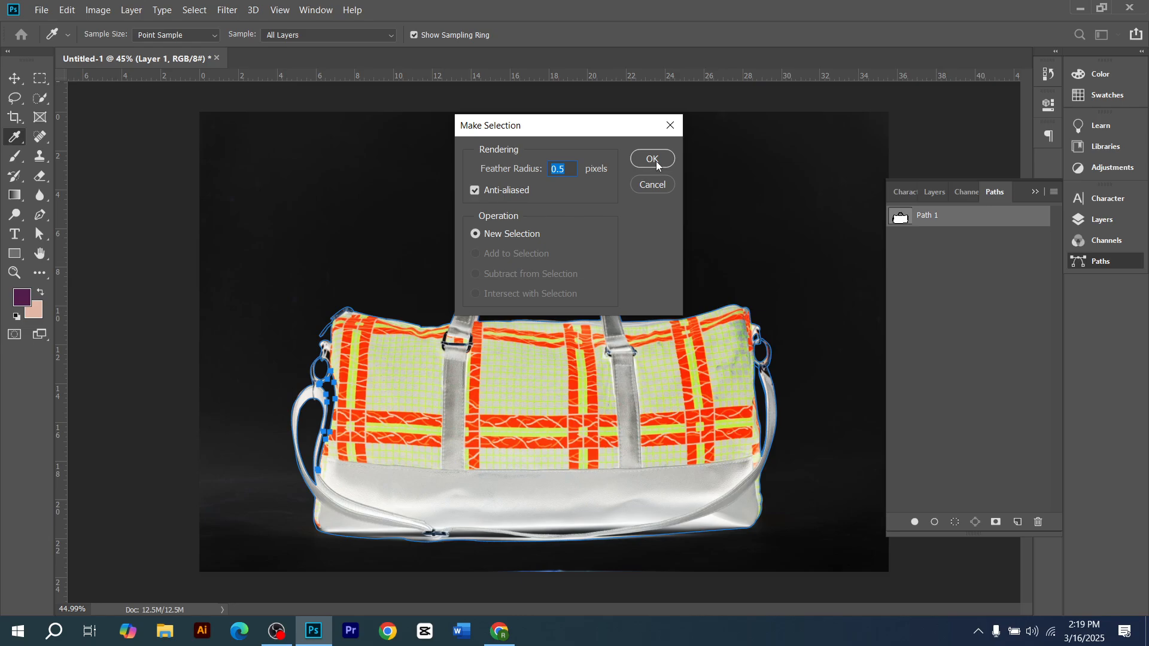
click(652, 162)
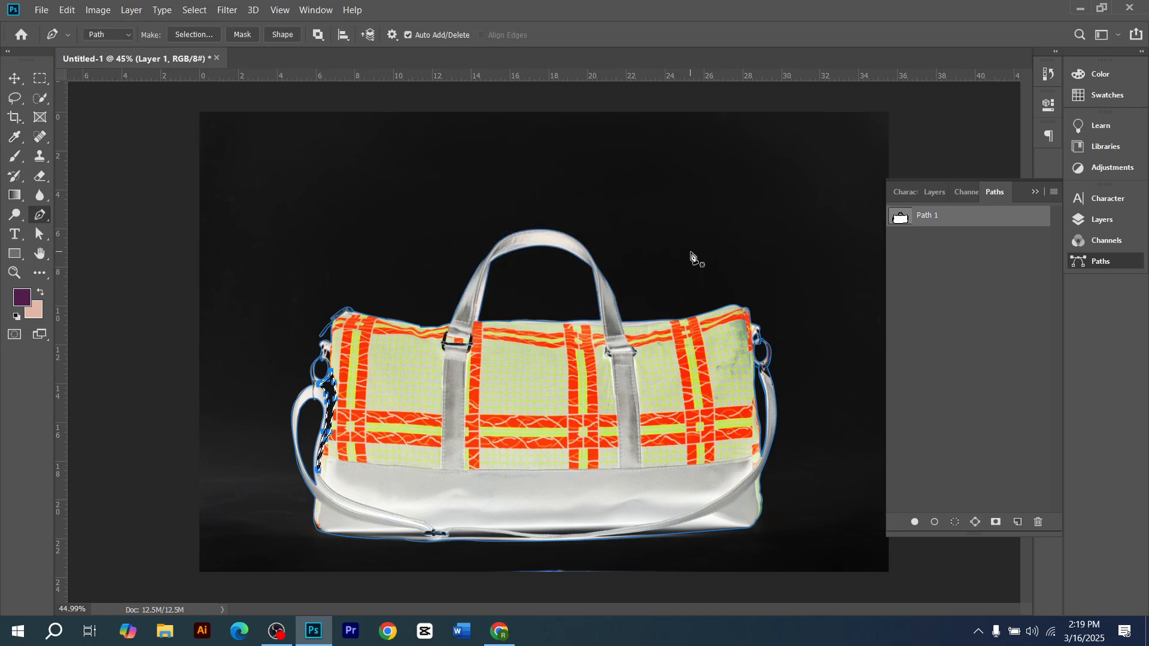
key(ctrl+d)
scroll(281, 434, up, 3)
scroll(310, 443, down, 3)
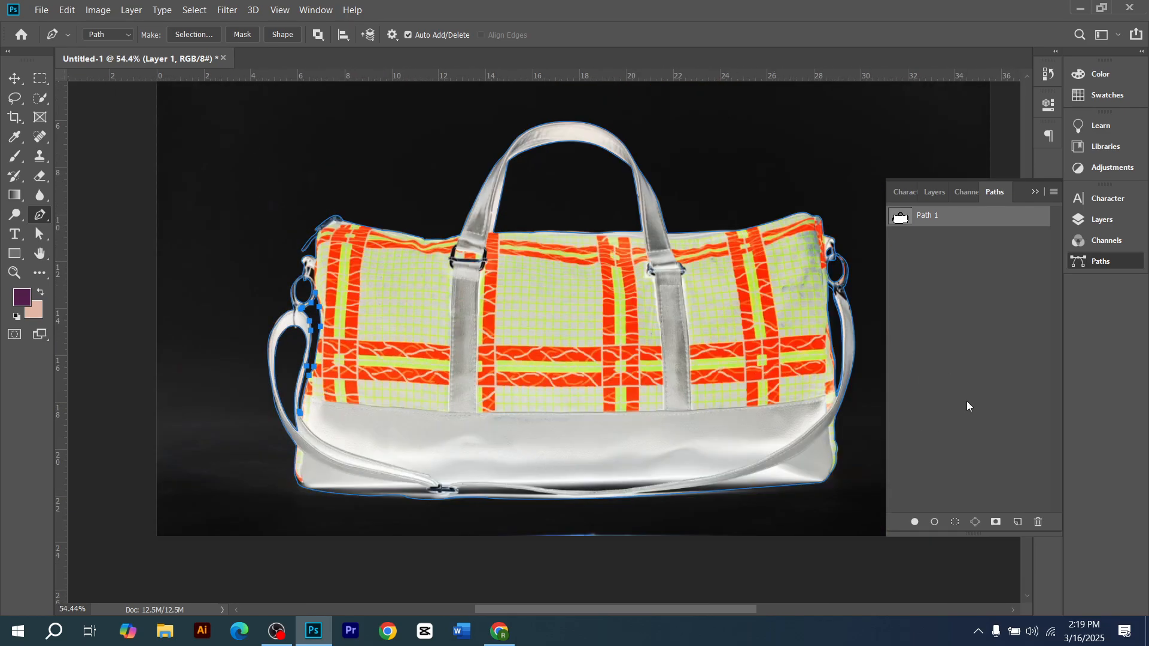
- Create a new empty path and delete it again, keeping only Path 1
click(1017, 522)
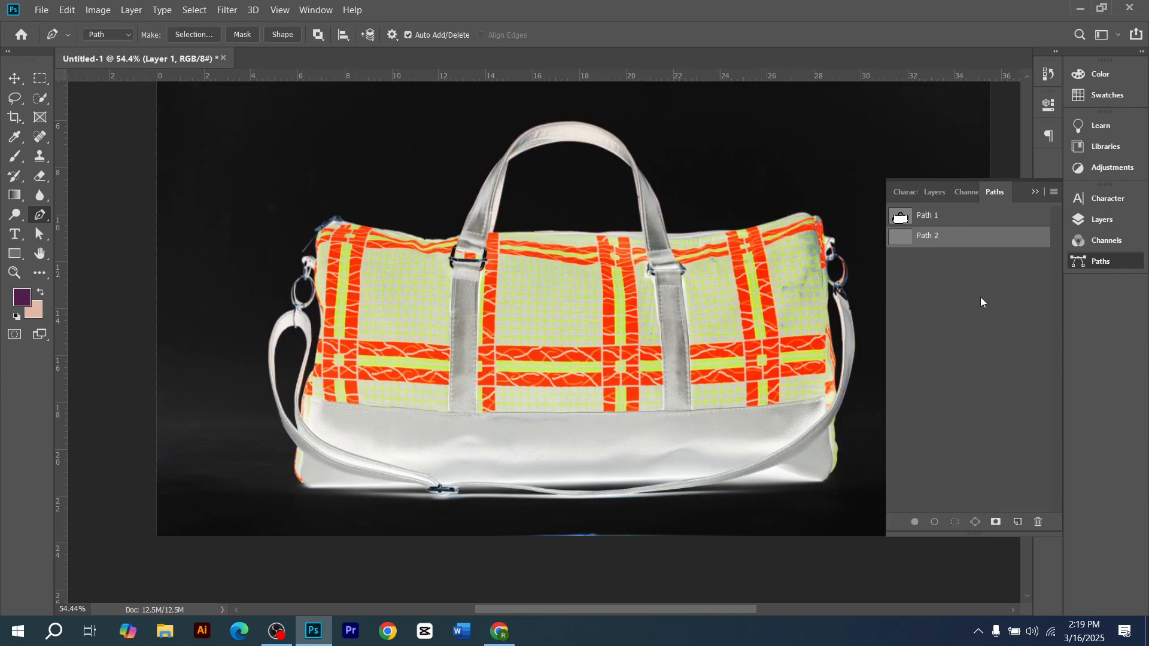
click(978, 270)
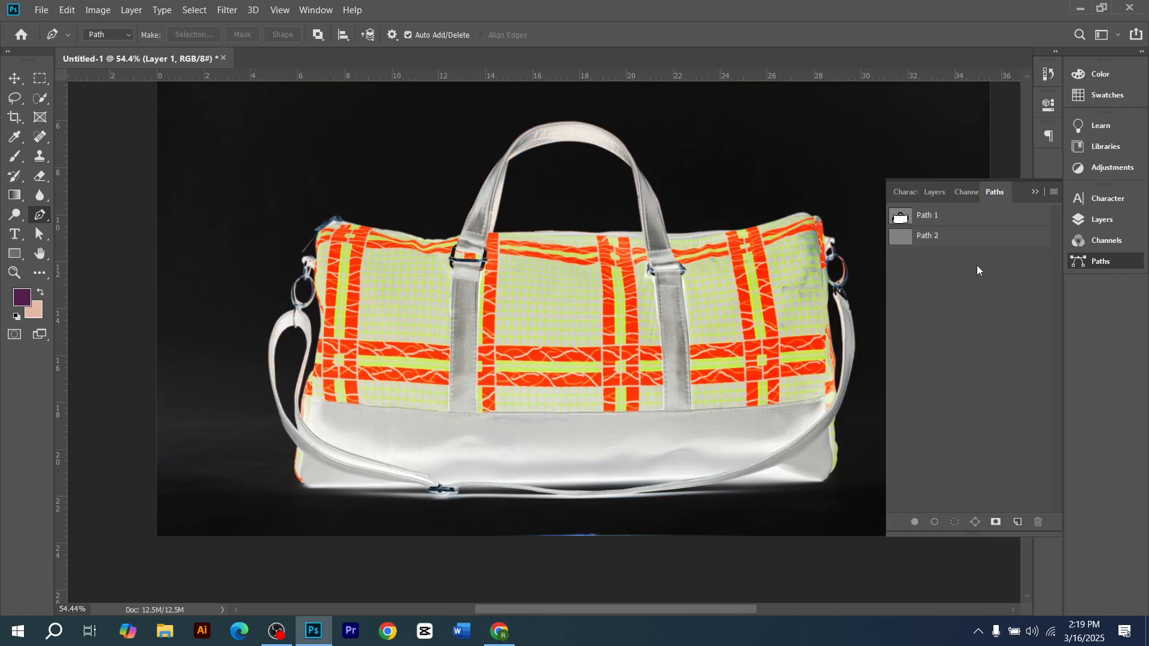
click(970, 239)
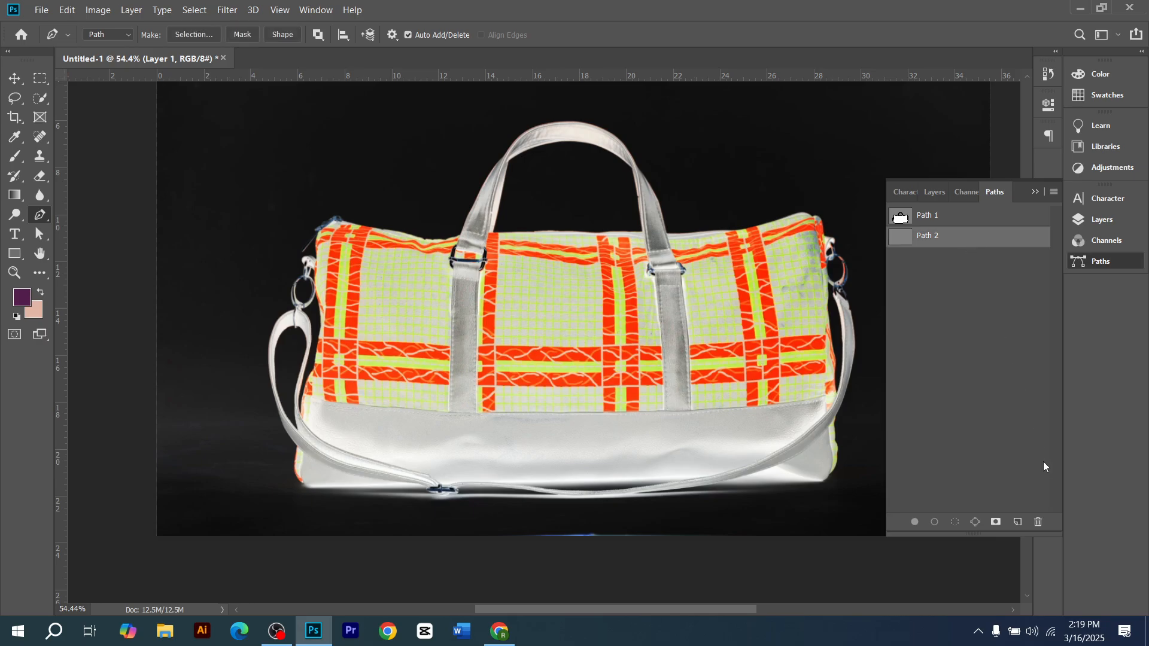
click(1038, 521)
click(527, 249)
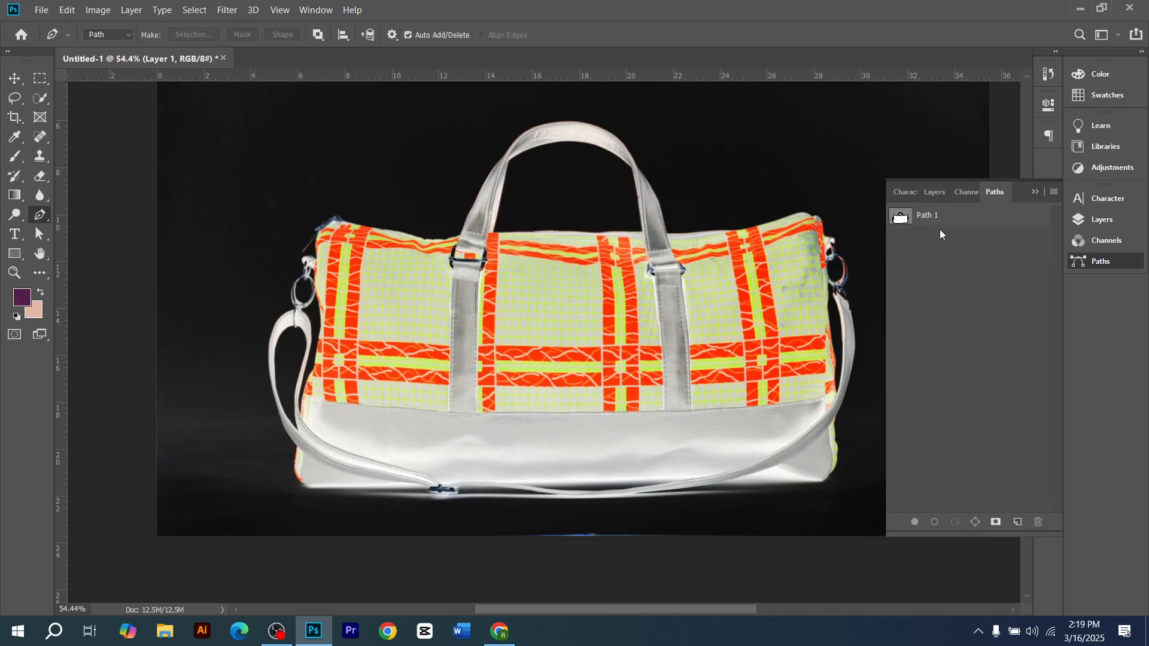
- Make a new anti-aliased selection from the whole of Path 1 with a 0.5 pixel feather radius
click(947, 217)
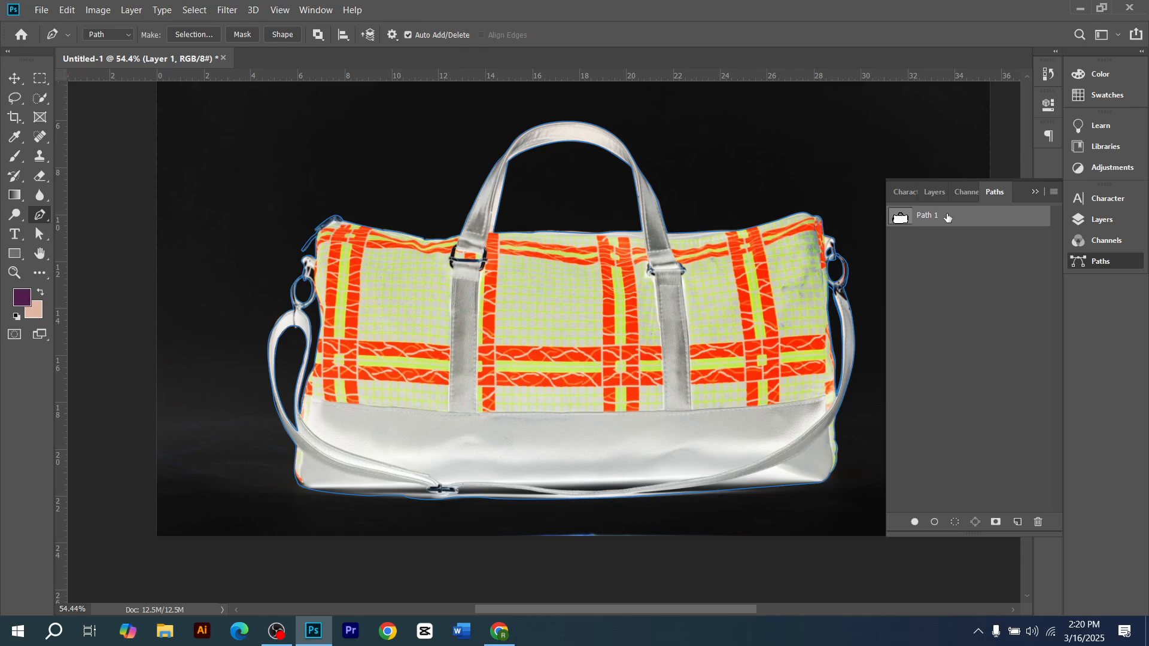
right_click(634, 348)
click(689, 74)
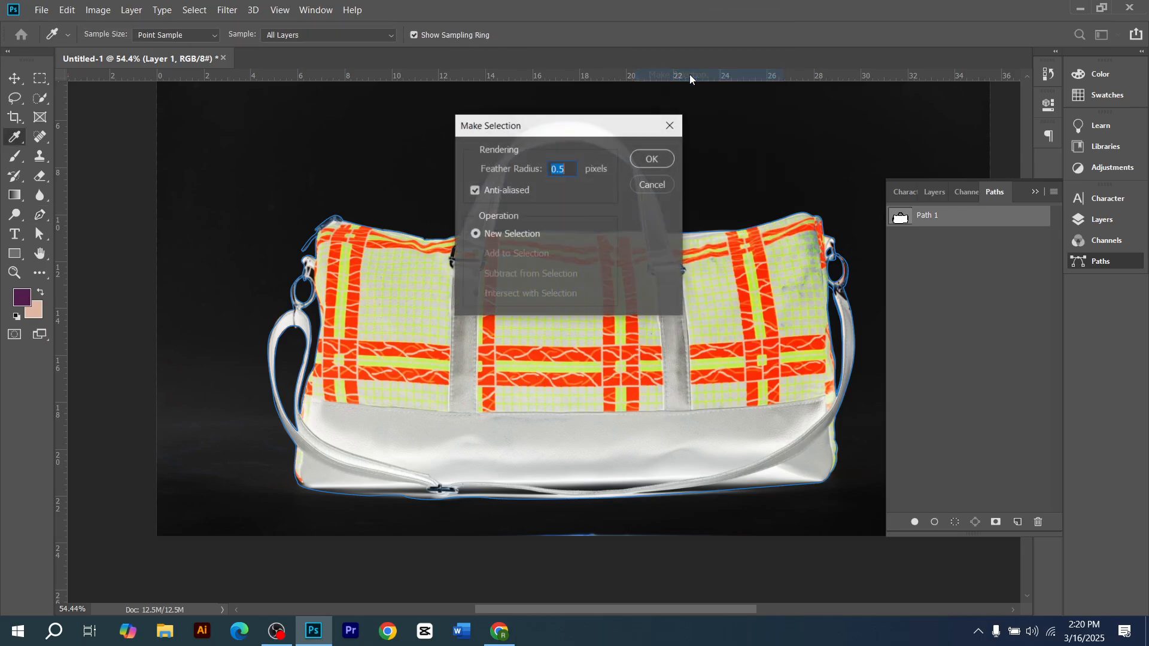
click(652, 159)
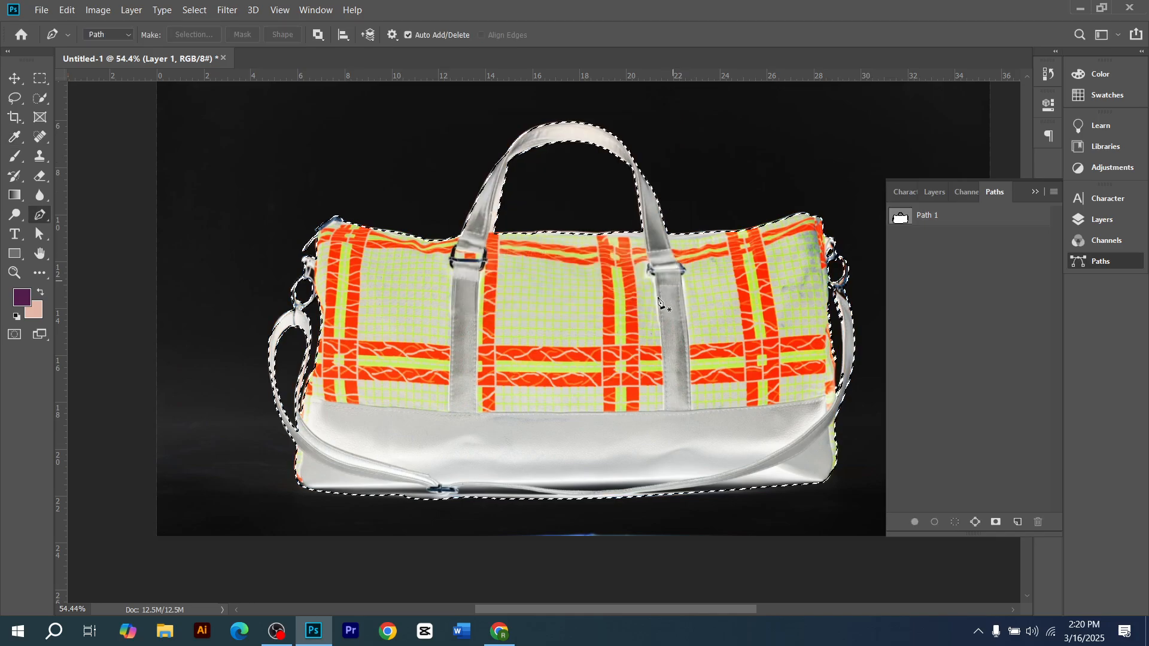
- Copy the selected bag from Layer 1 onto its own layer and hide Layer 1 and the Background
click(933, 193)
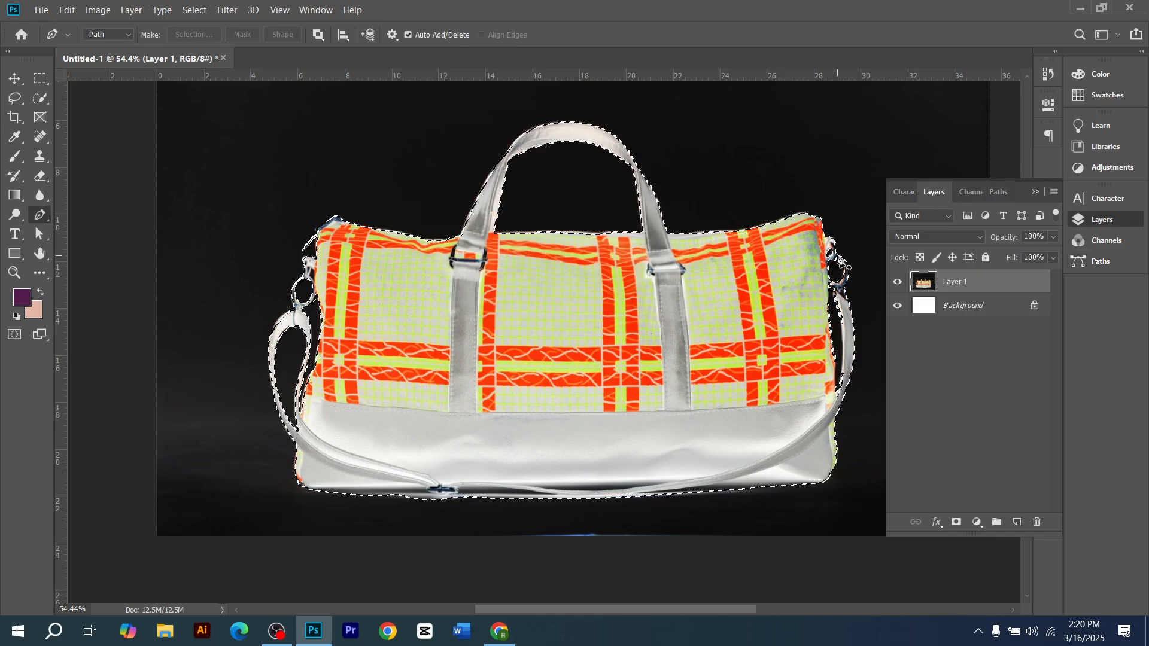
key(ctrl+j)
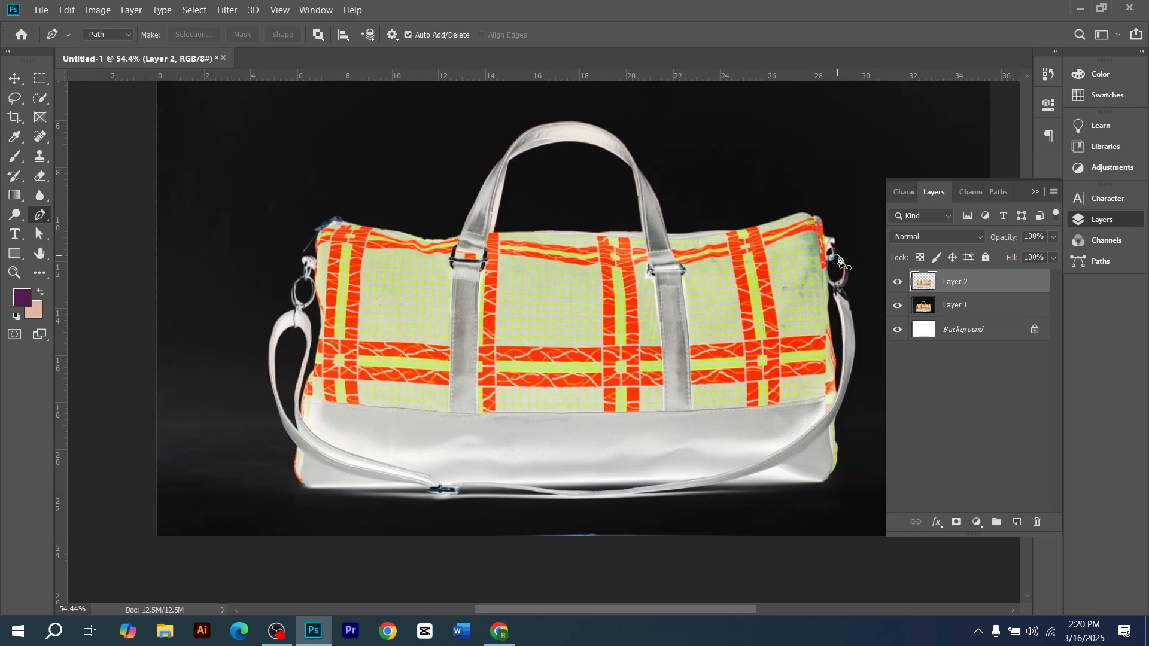
click(898, 307)
click(897, 329)
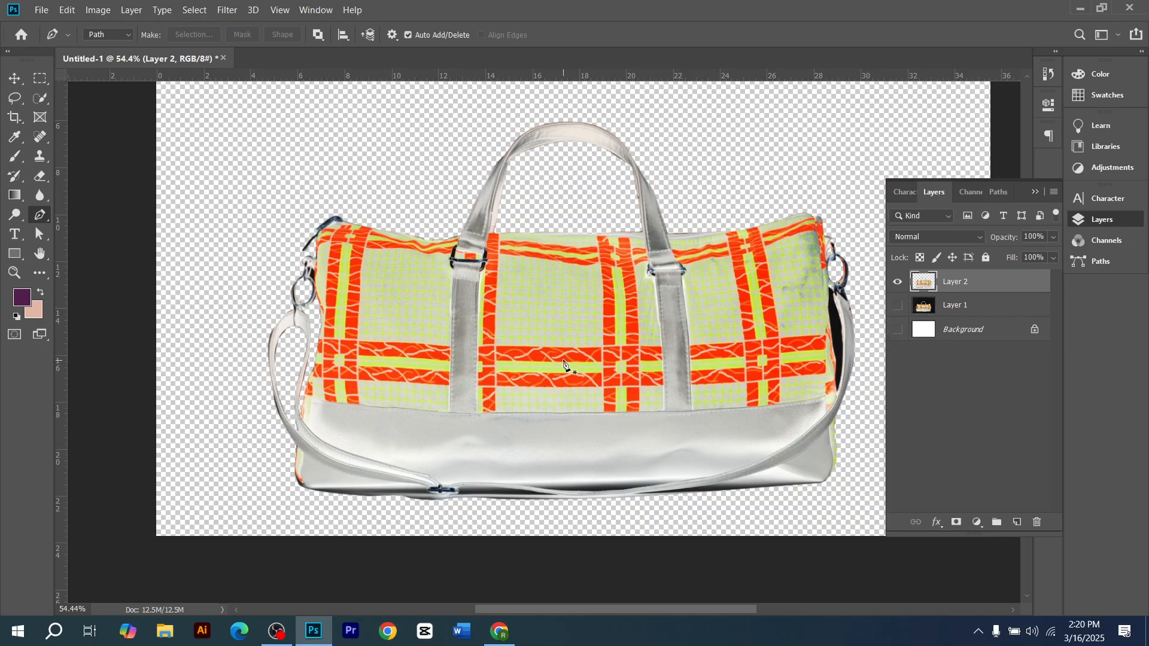
- Invert the colors of the cut-out bag layer
scroll(563, 369, down, 1)
scroll(563, 369, down, 1)
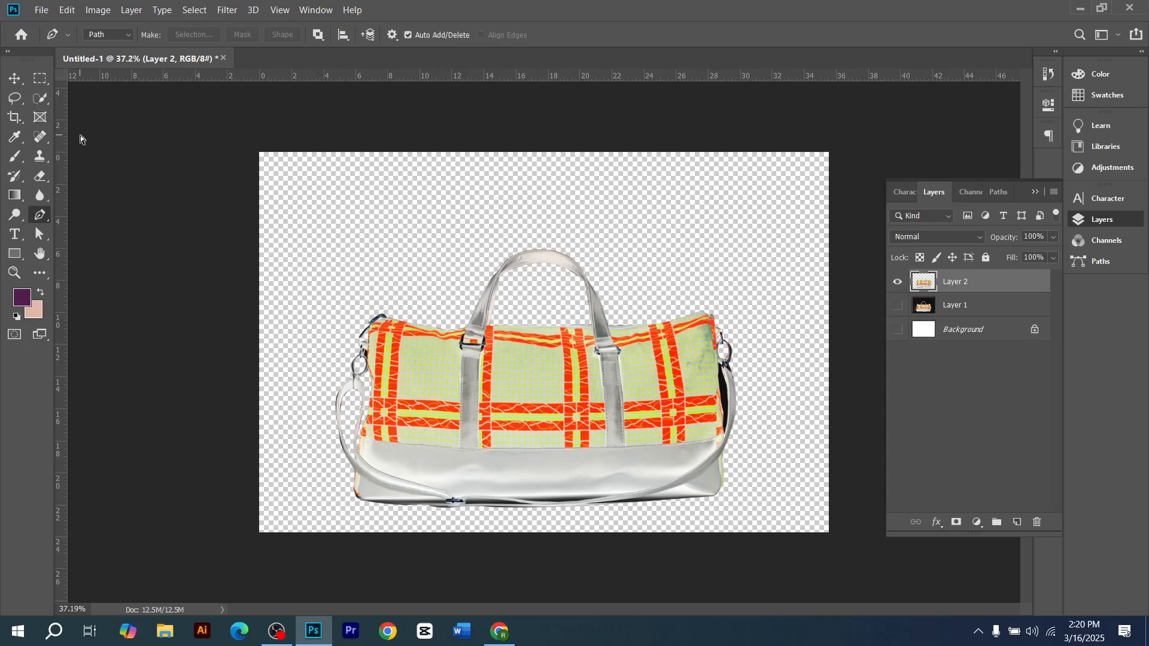
key(ctrl+i)
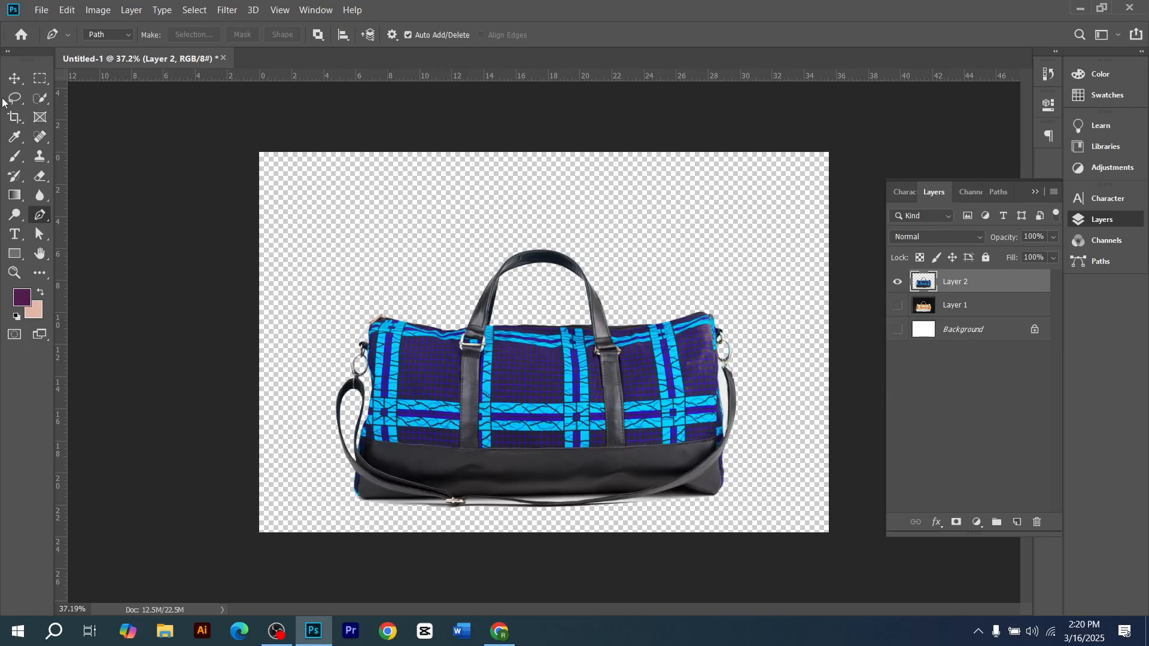
- Move the cut-out bag up toward the centre of the canvas
click(14, 78)
drag(505, 410, 543, 362)
scroll(527, 362, up, 2)
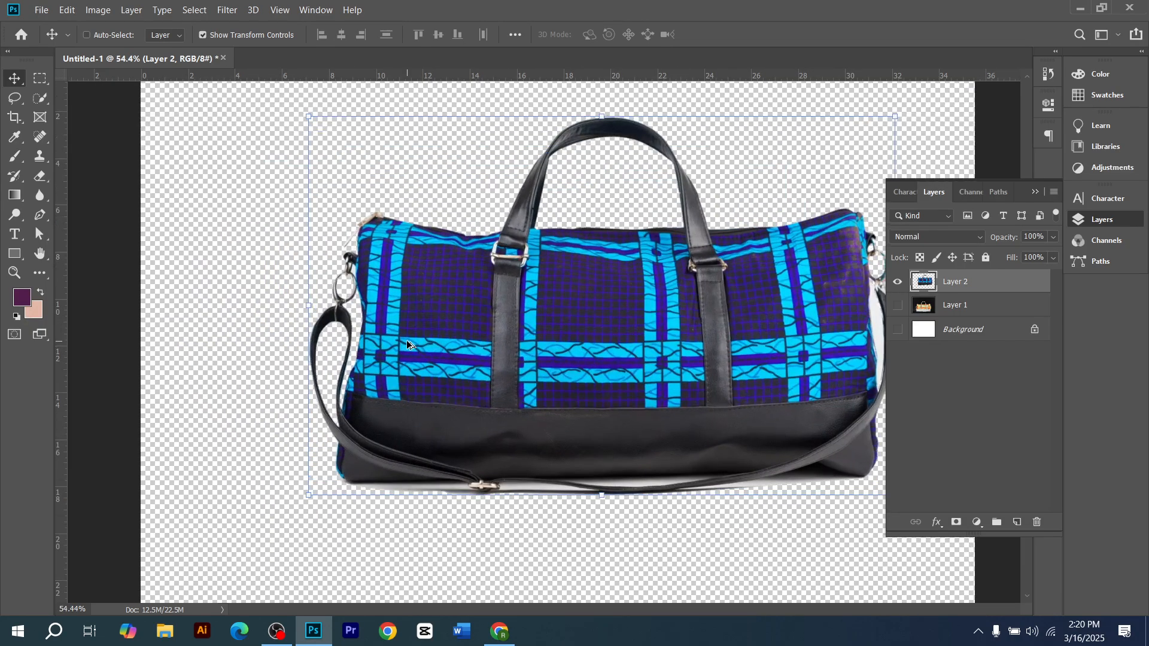
scroll(406, 344, down, 1)
scroll(417, 341, up, 1)
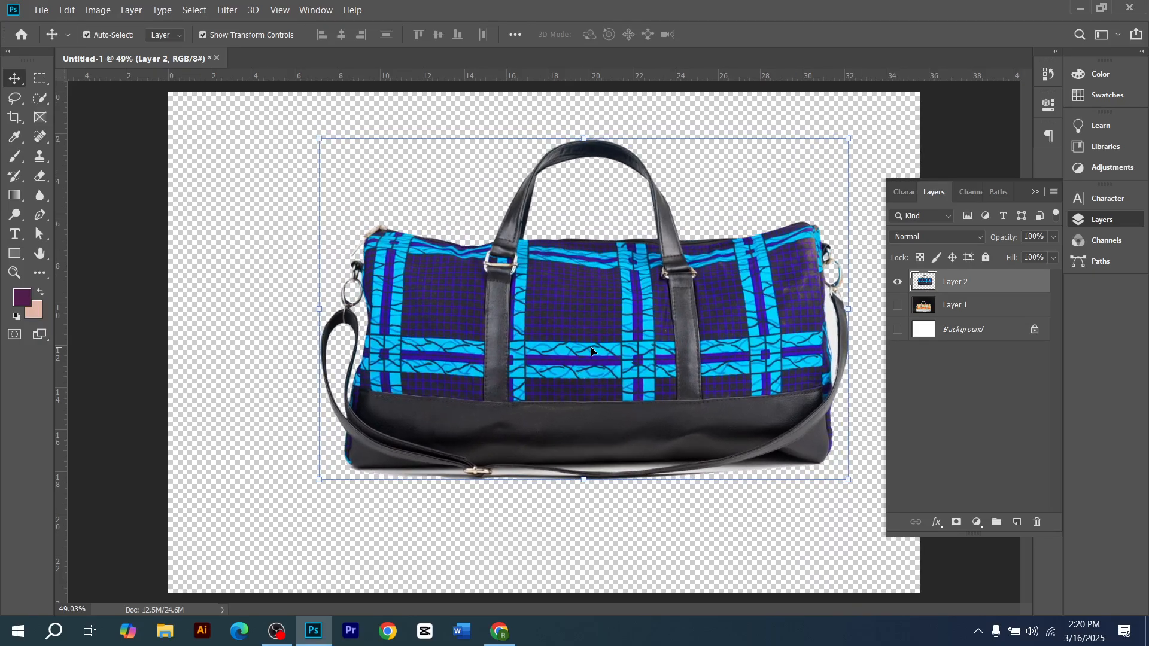
drag(590, 336, 558, 362)
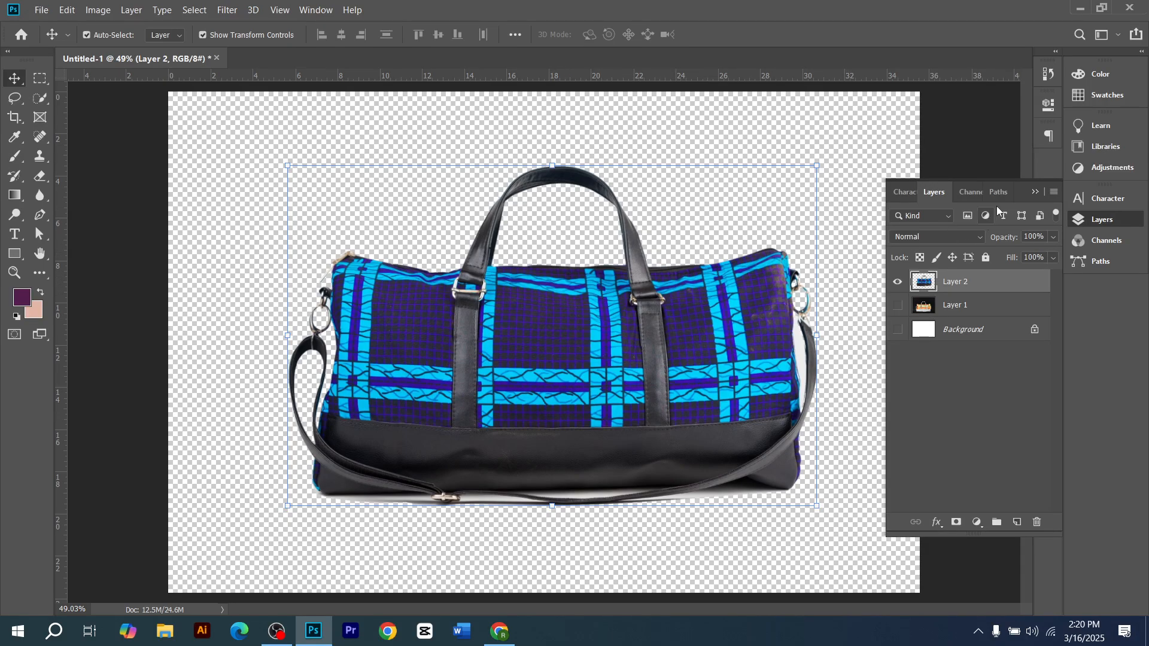
mouse_move(598, 366)
mouse_down()
mouse_move(517, 350)
mouse_move(590, 358)
mouse_up()
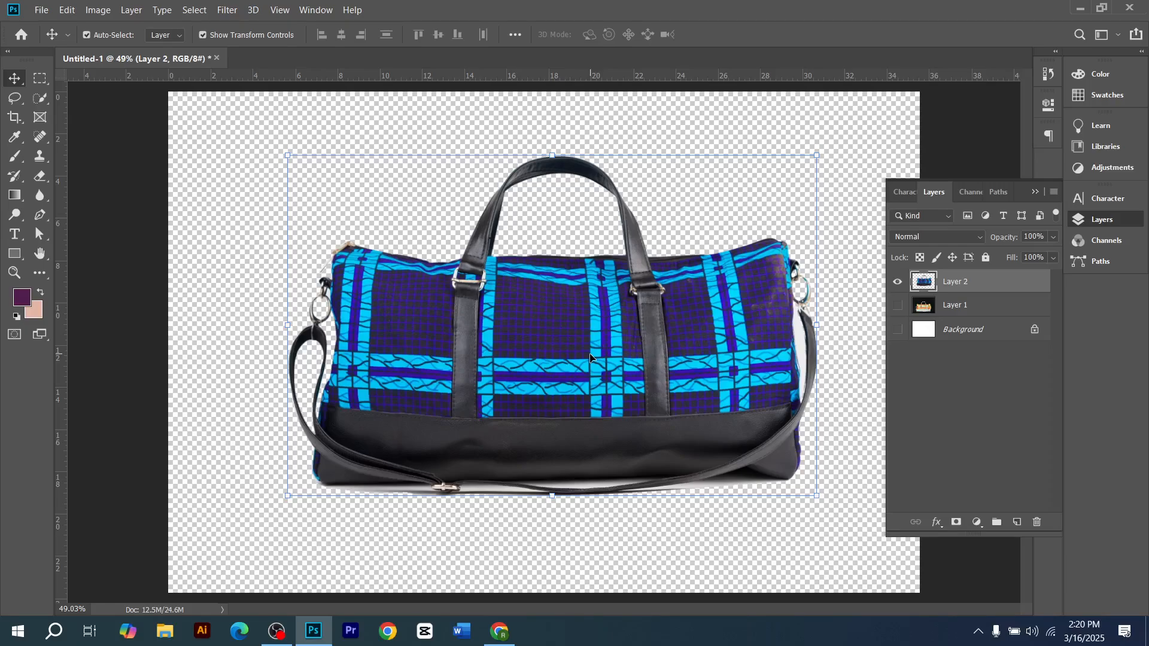
- Undo the bag's moves, color inversion, layer hiding, layer copy and the selection made from Path 1
key(ctrl+z)
key(ctrl+i)
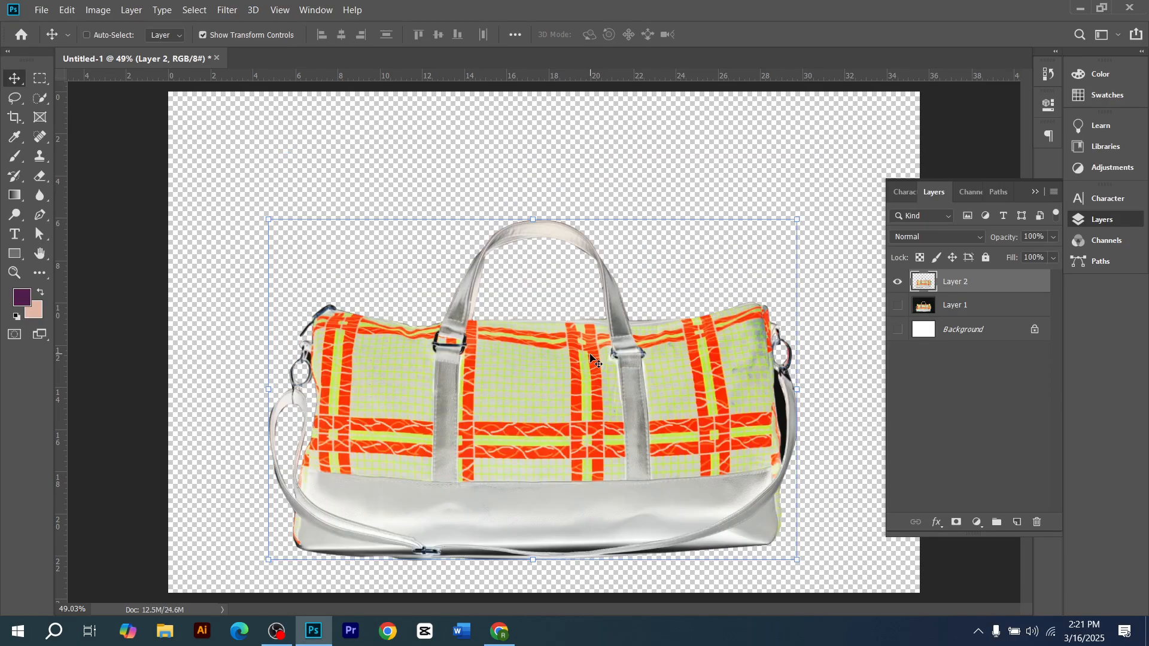
key(ctrl+z)
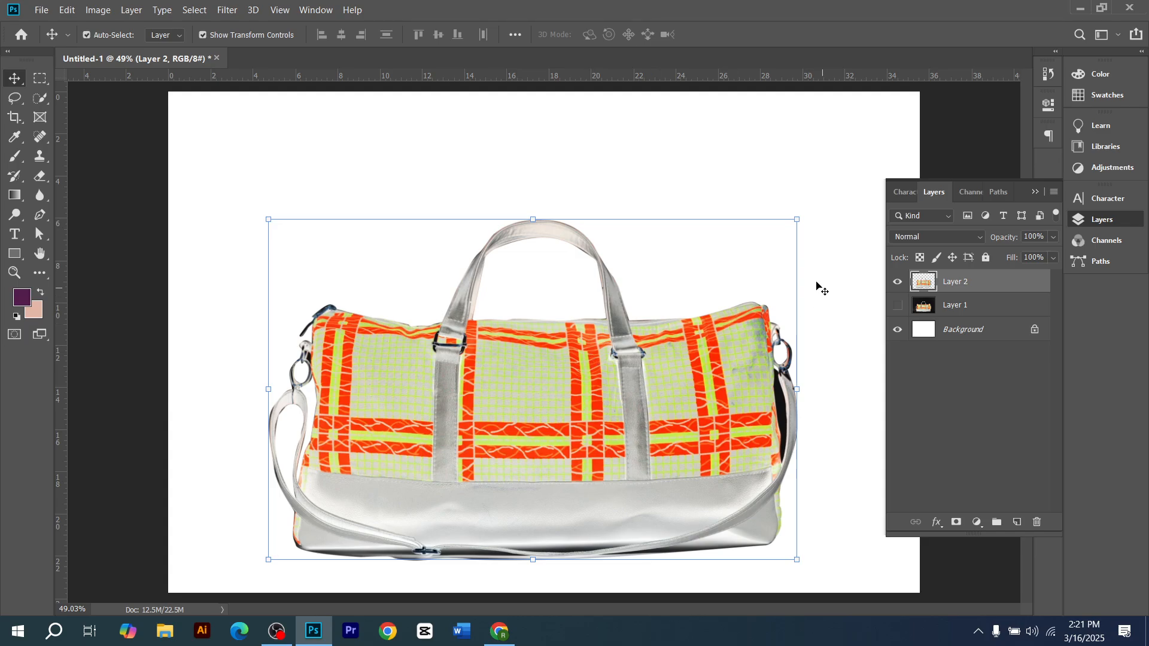
click(996, 192)
key(ctrl+z)
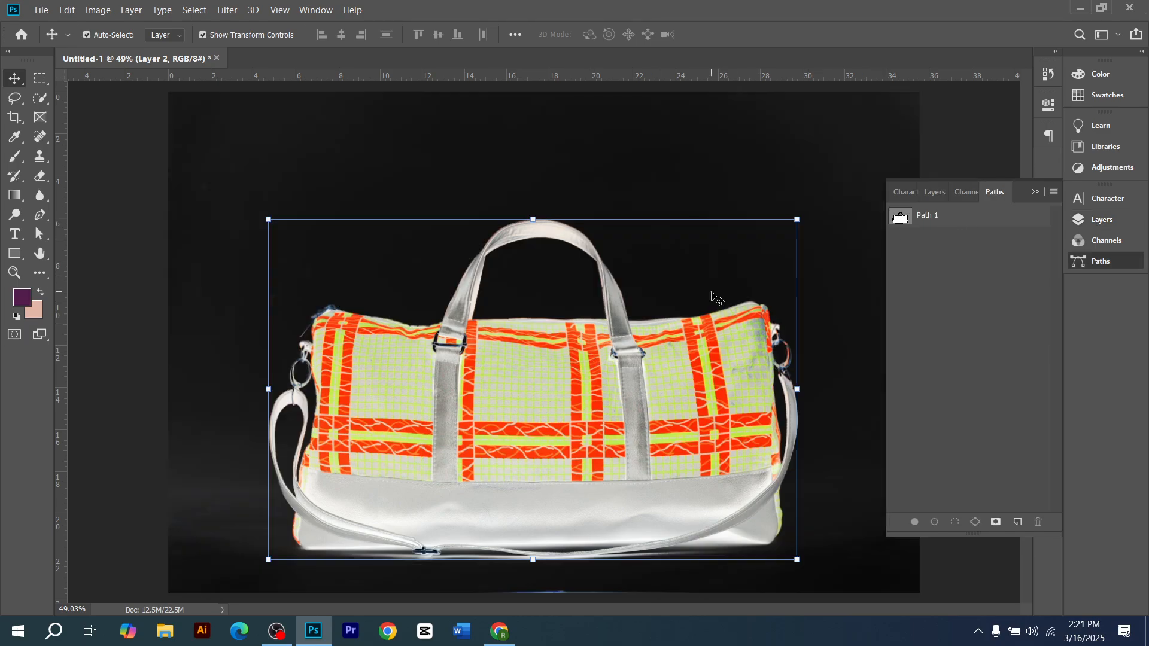
key(ctrl+z)
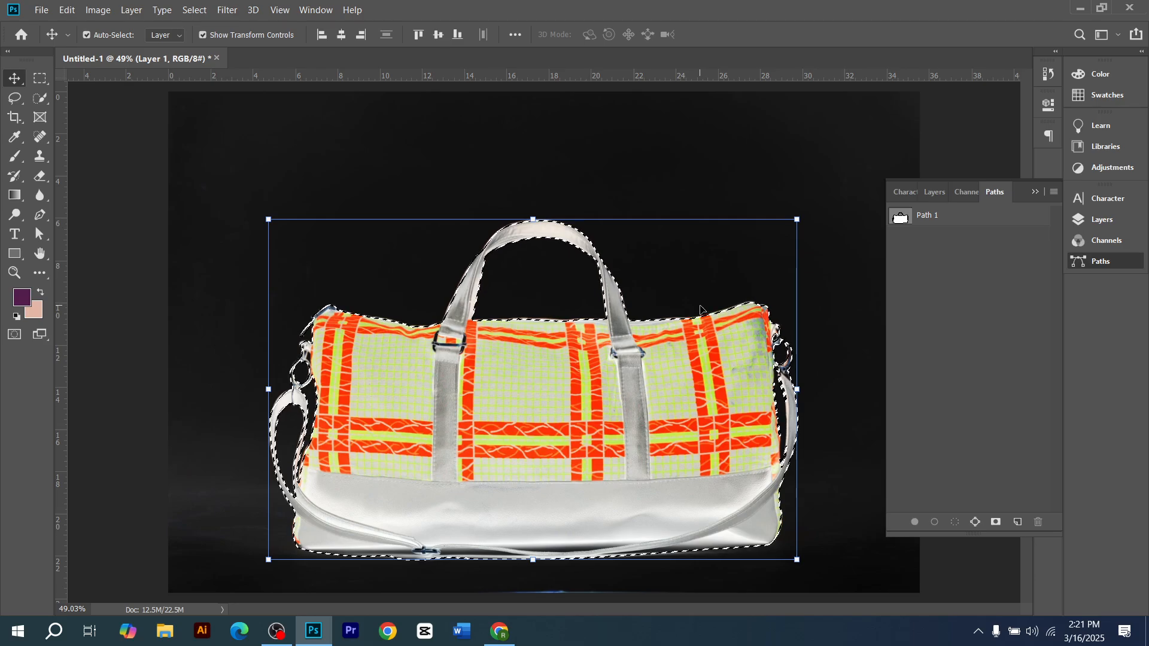
key(ctrl+z)
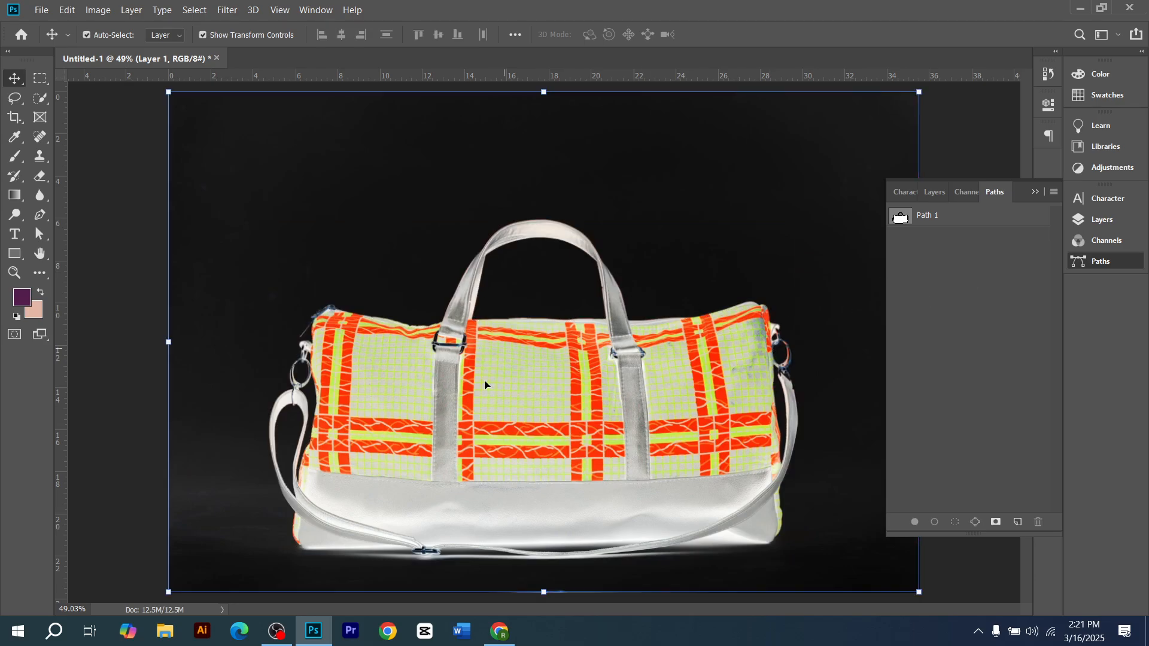
- Switch to the Pen tool, add a new empty path and make Path 1 the active path again
click(41, 215)
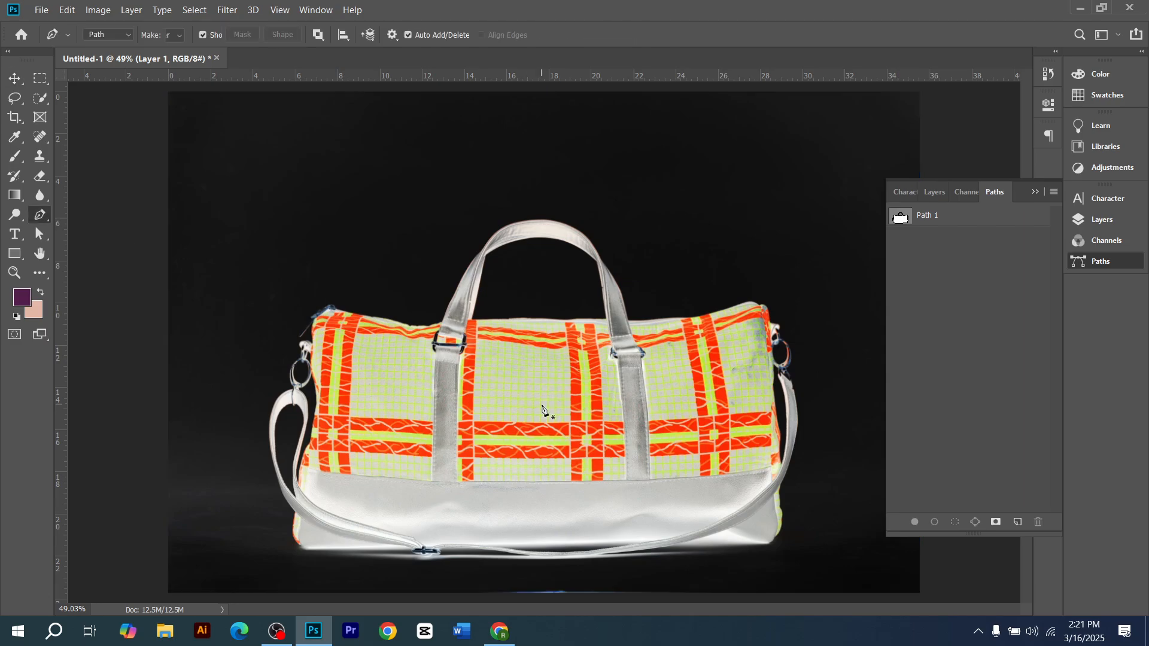
click(563, 401)
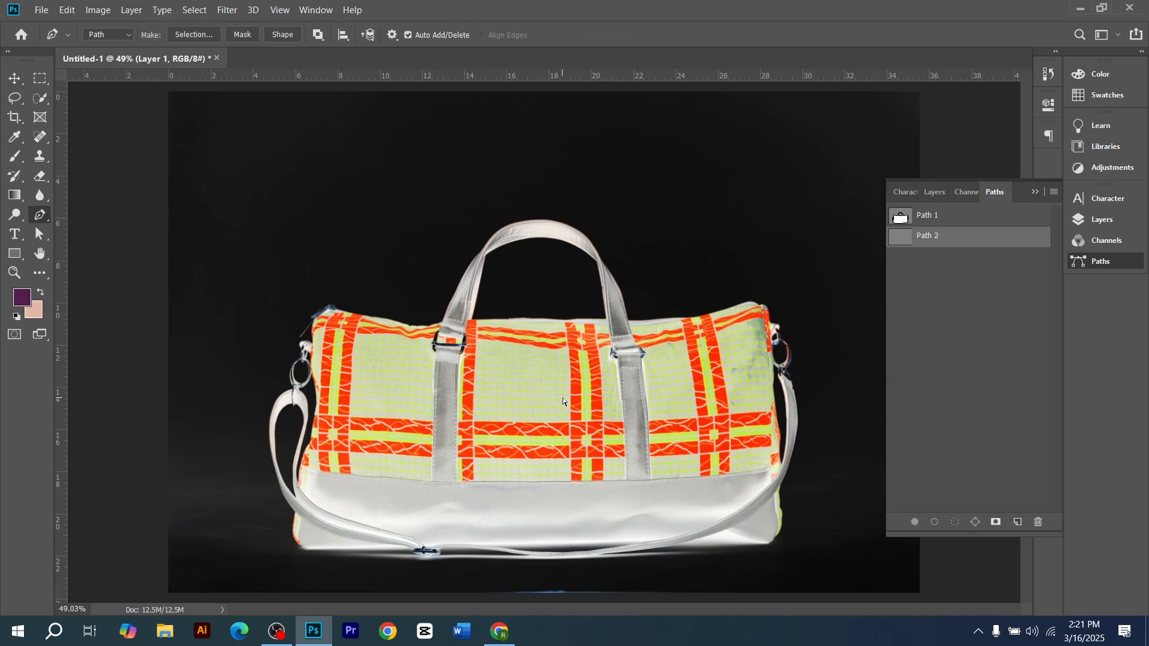
key(ctrl+z)
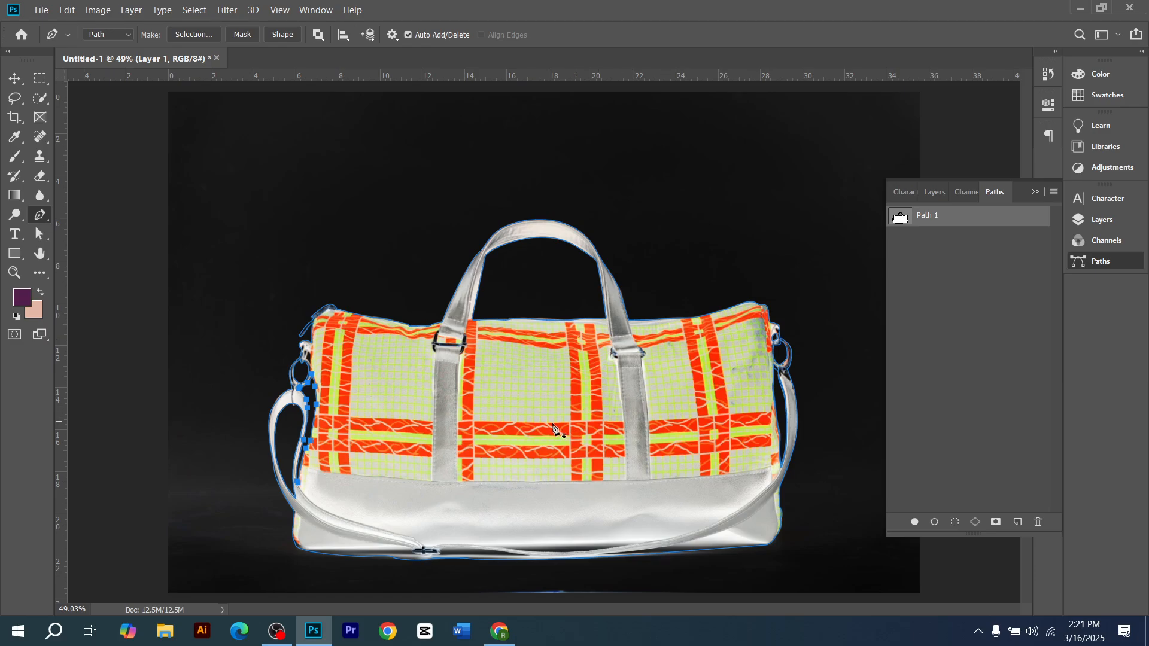
click(1018, 523)
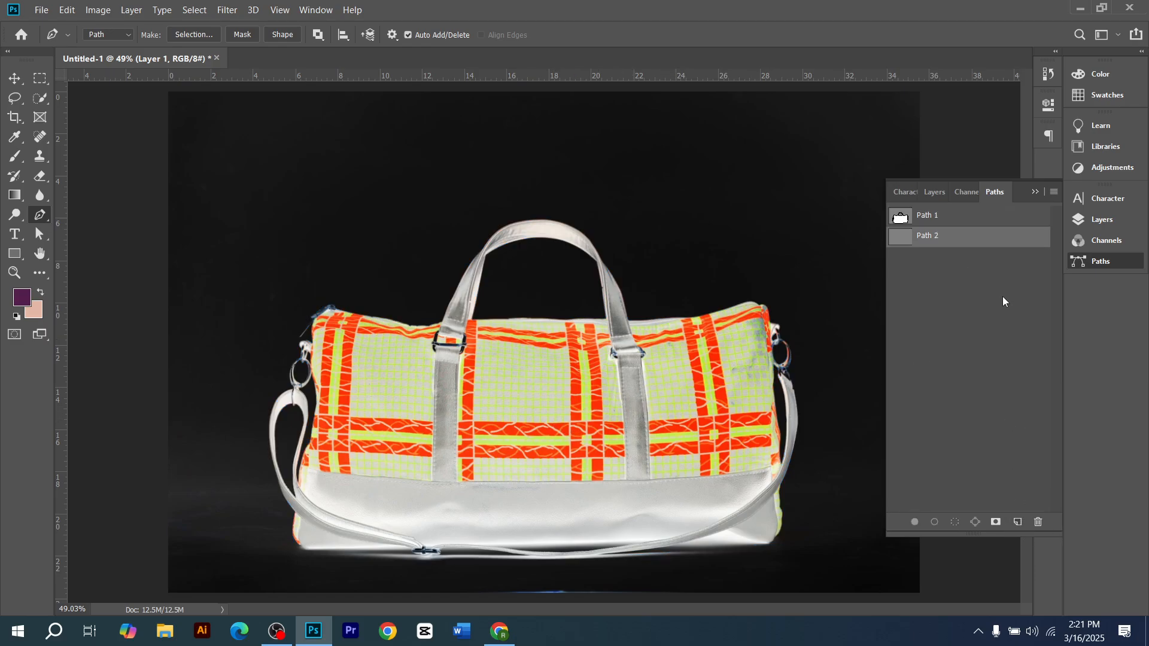
click(957, 220)
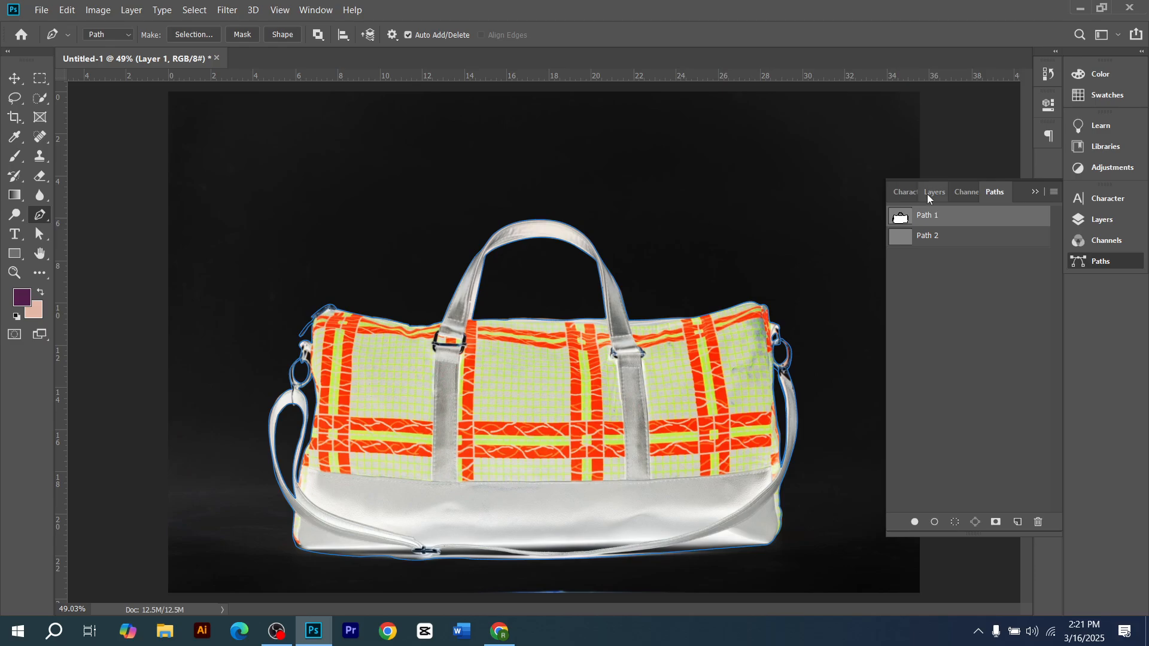
- Make a selection from the bag outline in Path 1
right_click(679, 407)
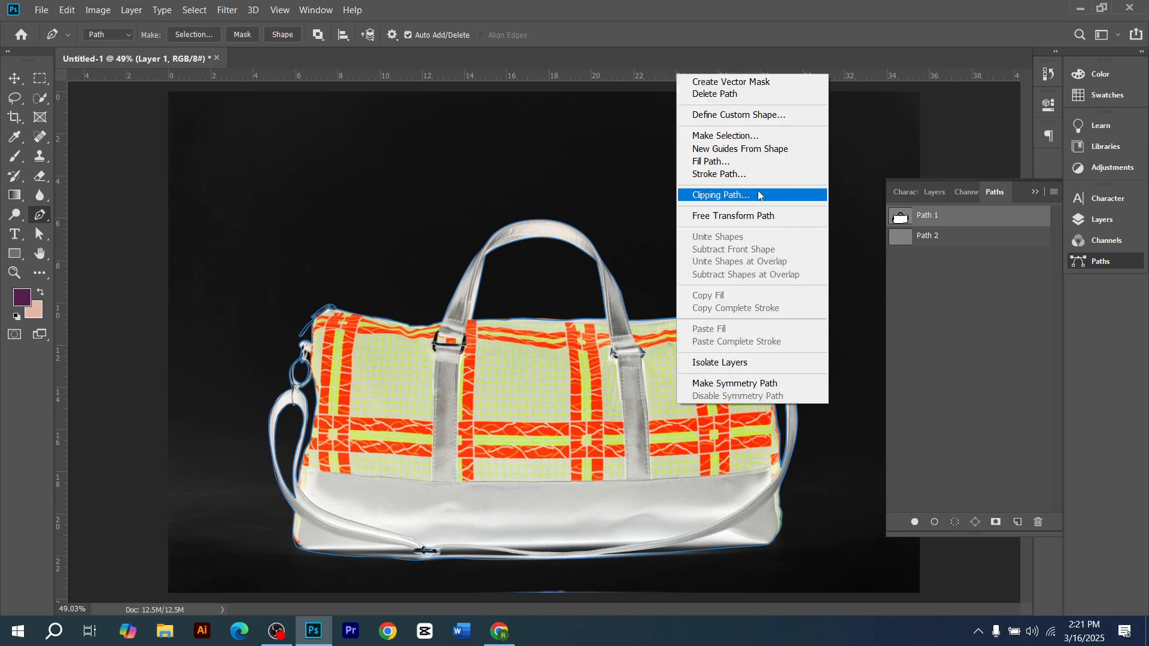
click(752, 137)
click(649, 160)
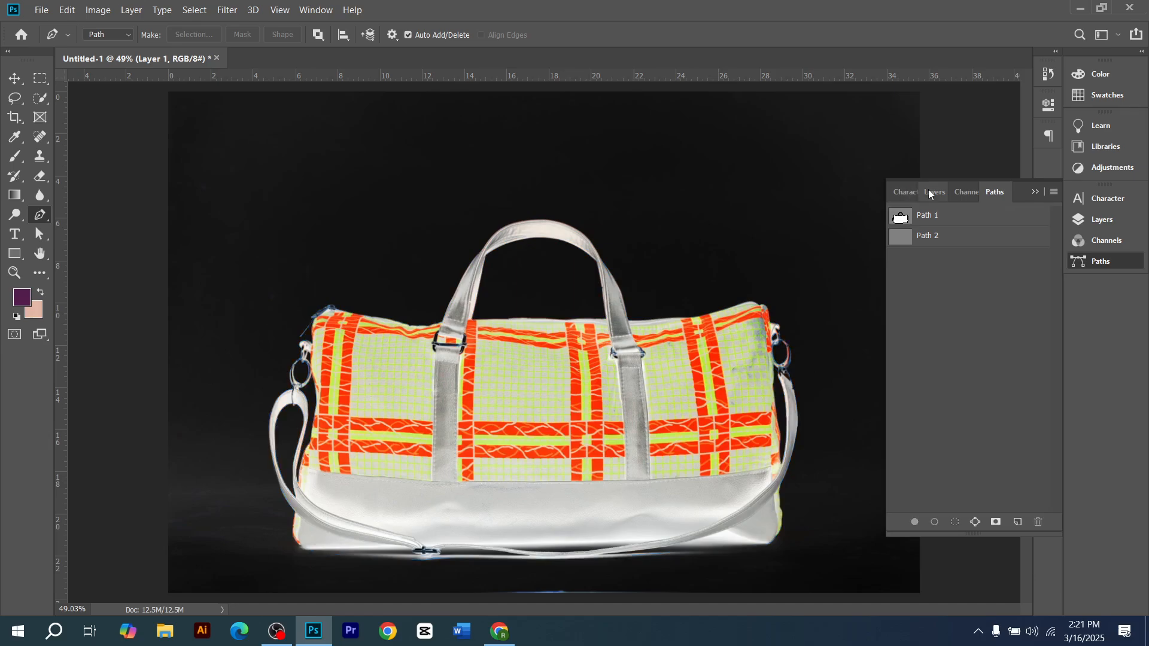
- Copy the selected bag onto its own layer and hide Layer 1 and the Background layer
click(943, 193)
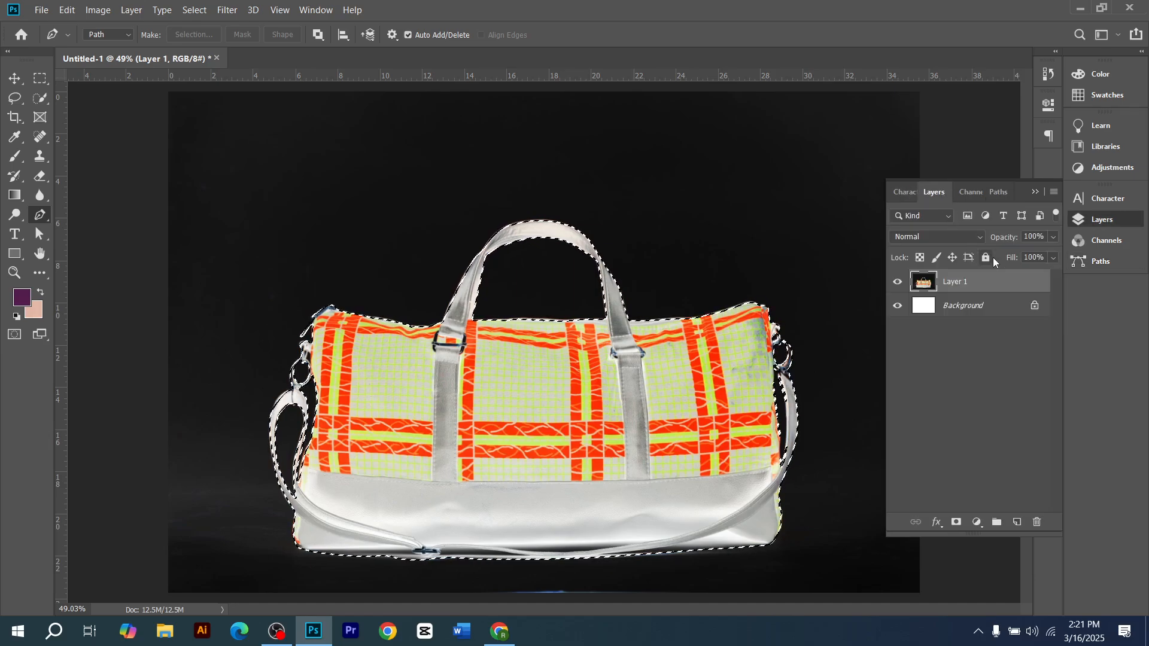
key(ctrl+j)
click(898, 305)
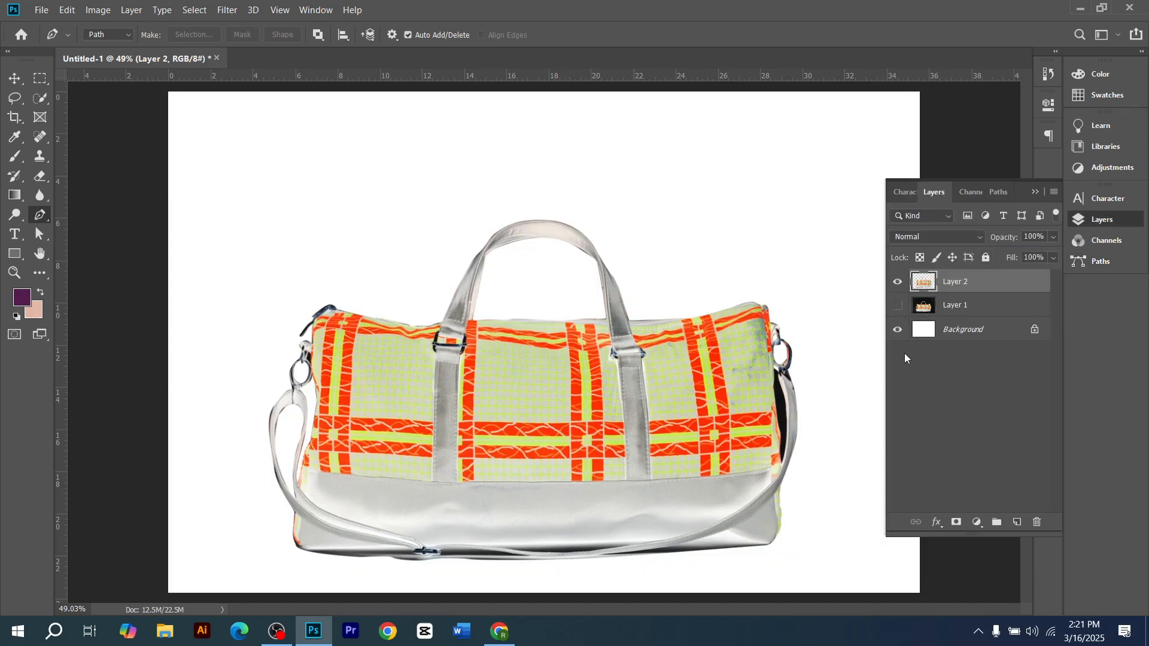
click(898, 330)
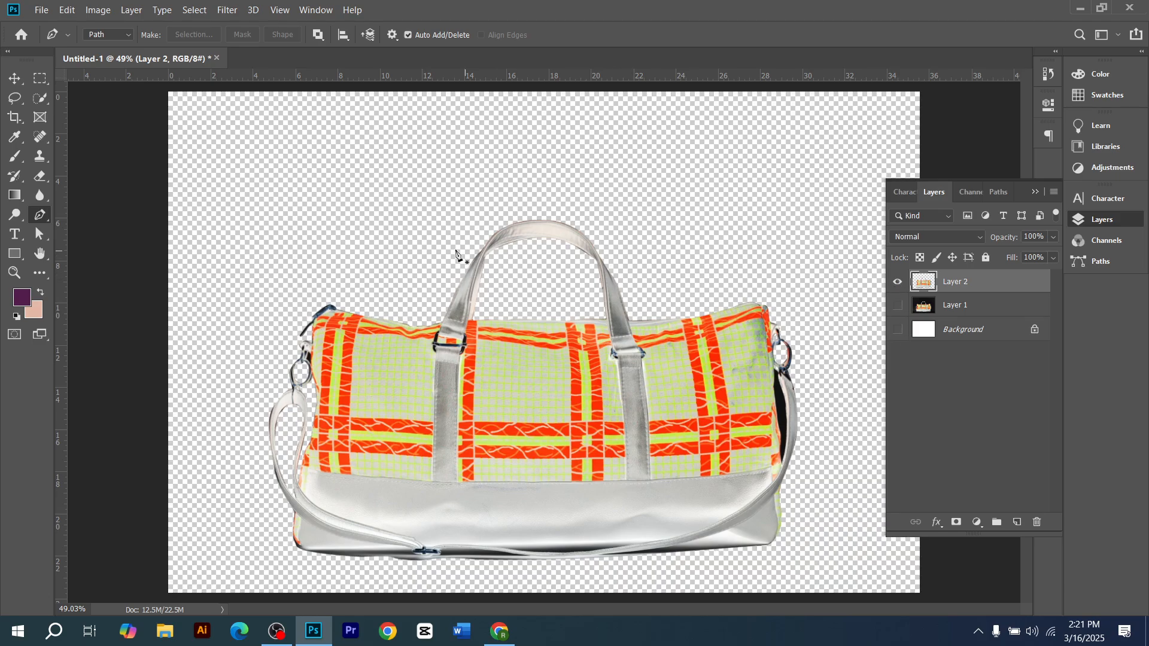
- Invert the cut-out bag layer's colors and move the bag up toward the centre of the canvas
key(ctrl+i)
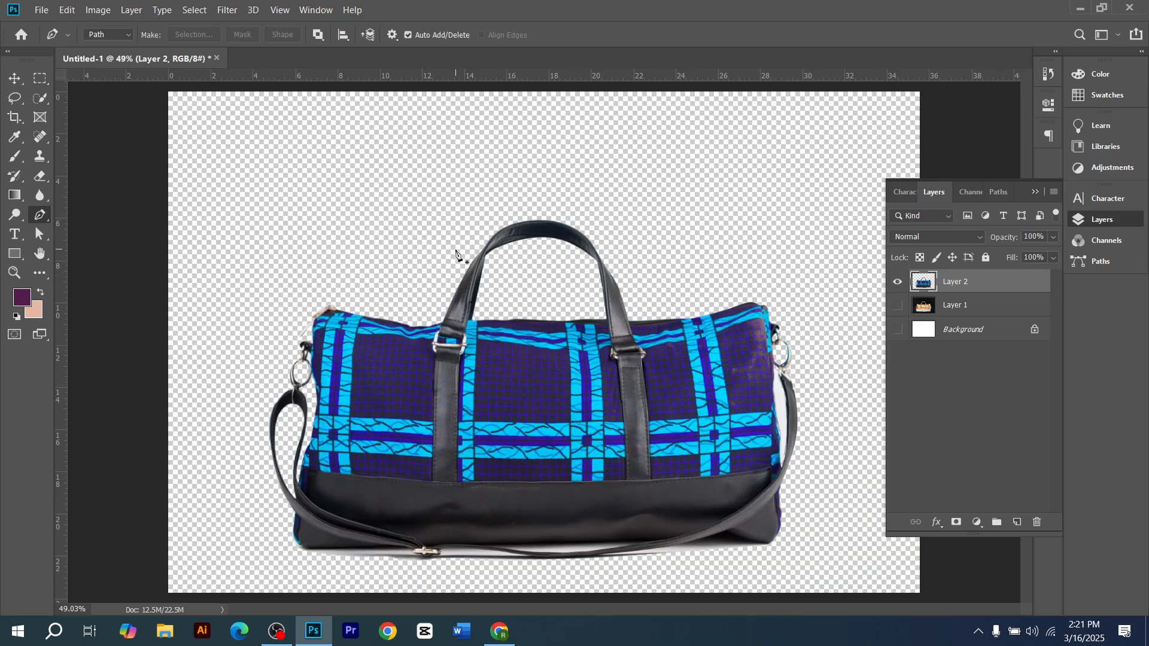
key(v)
drag(509, 409, 495, 350)
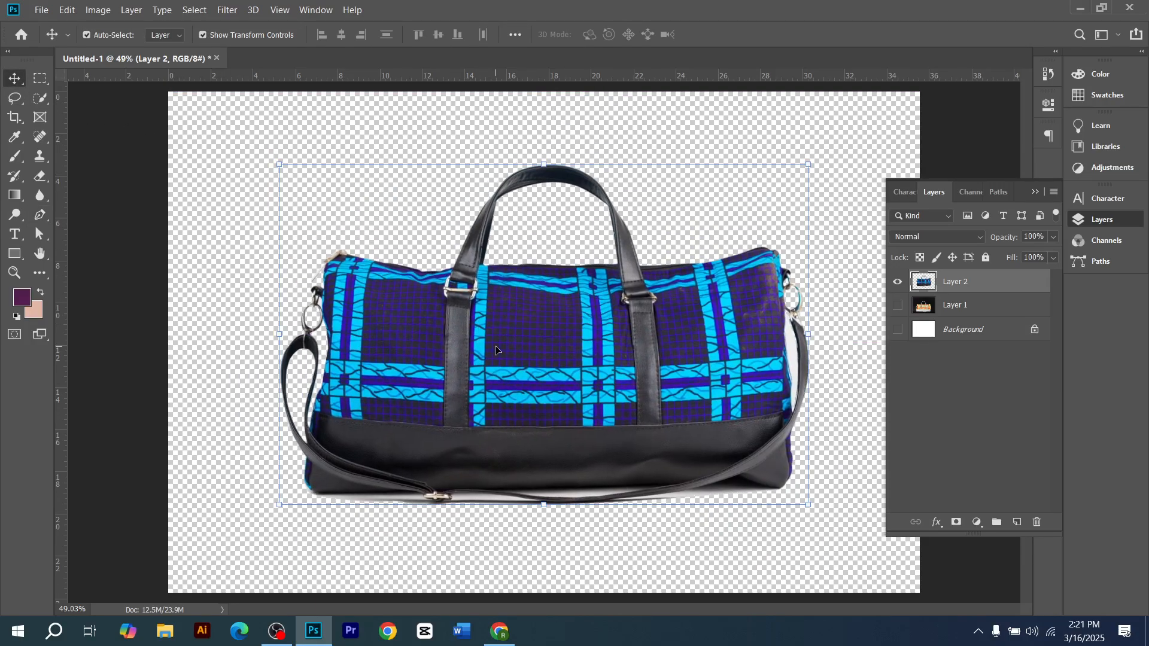
scroll(495, 350, down, 1)
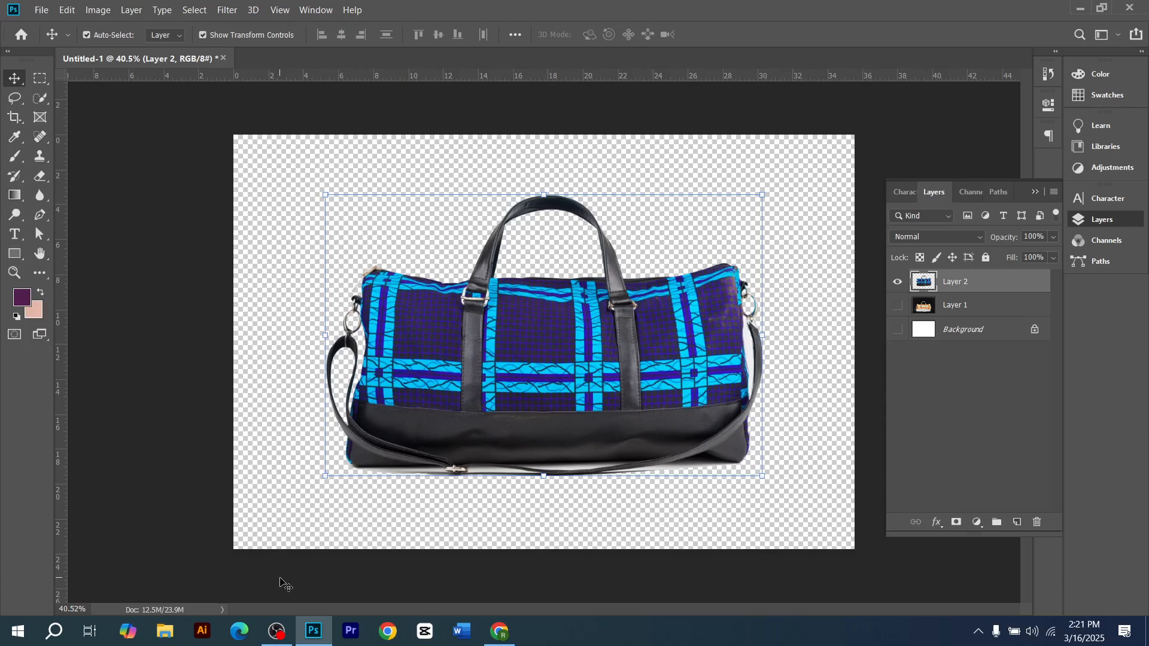
click(276, 632)
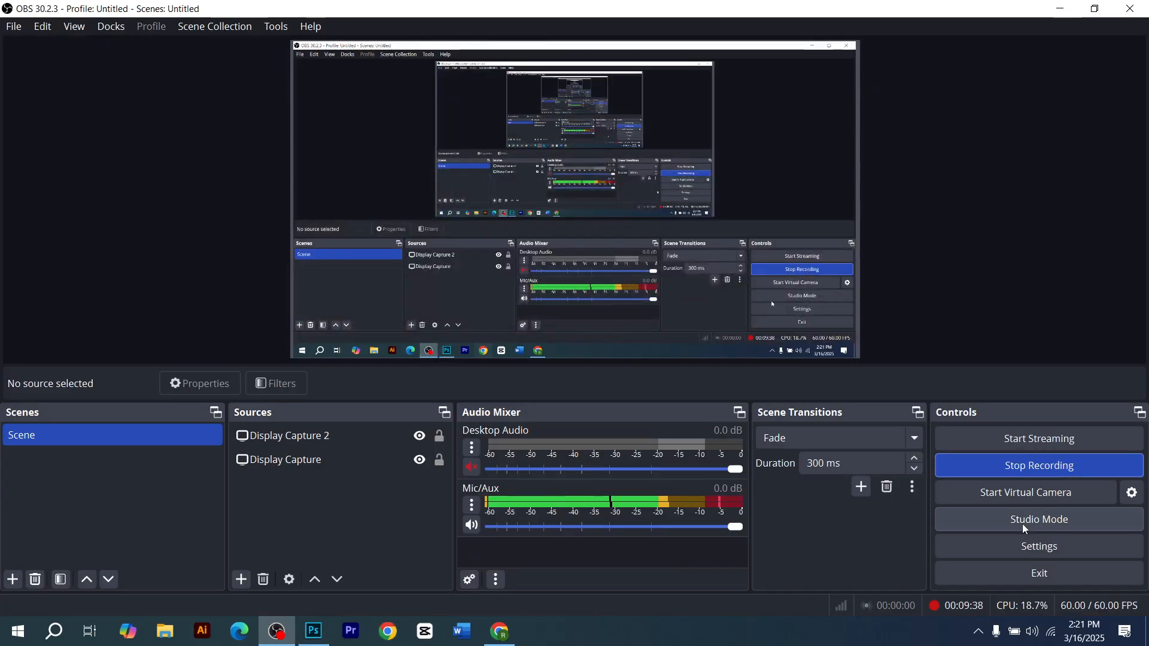